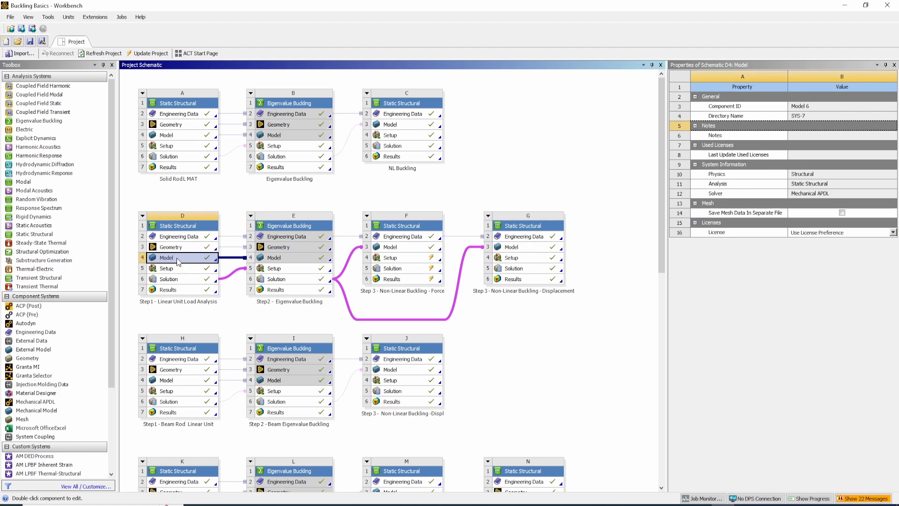
Open the Step1 - Linear Unit Load Analysis model in Mechanical and display its geometry with the assigned material.
{"action": "double_click", "coordinate": [178, 259]}
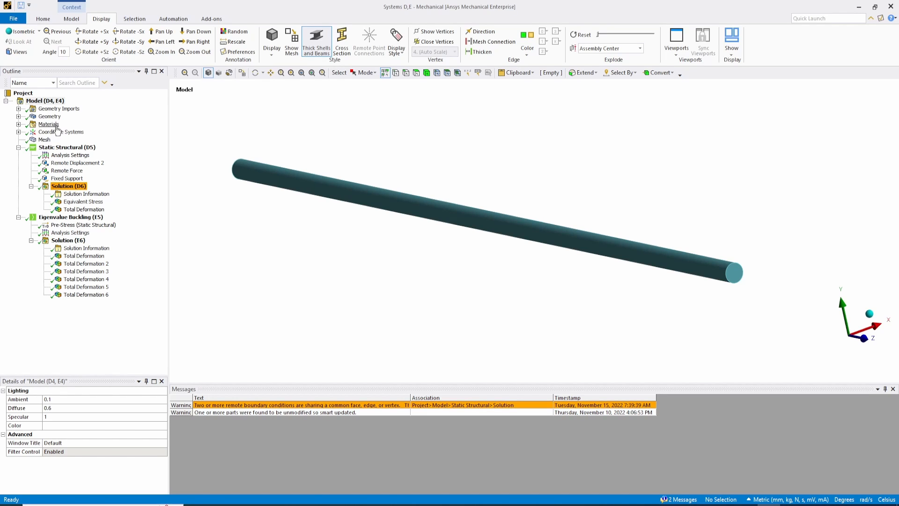
{"action": "left_click", "coordinate": [18, 116]}
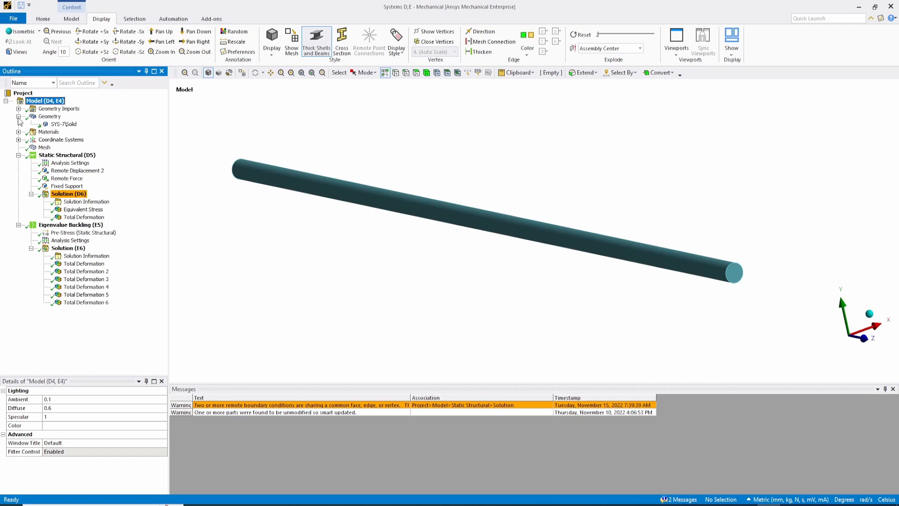
{"action": "left_click", "coordinate": [55, 116]}
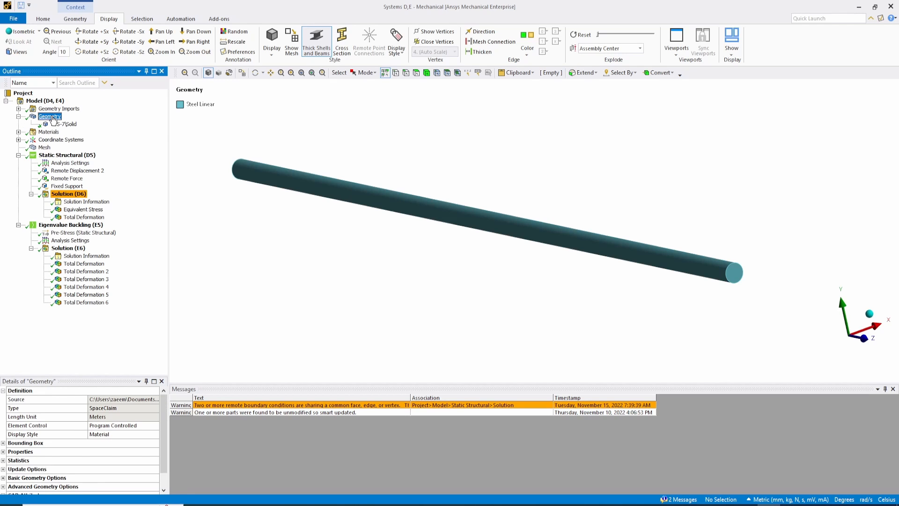
Review the Steel Linear and Steel Non Linear BL KIN Hardening properties, including the enlarged bilinear kinematic hardening curve.
{"action": "left_click", "coordinate": [19, 131]}
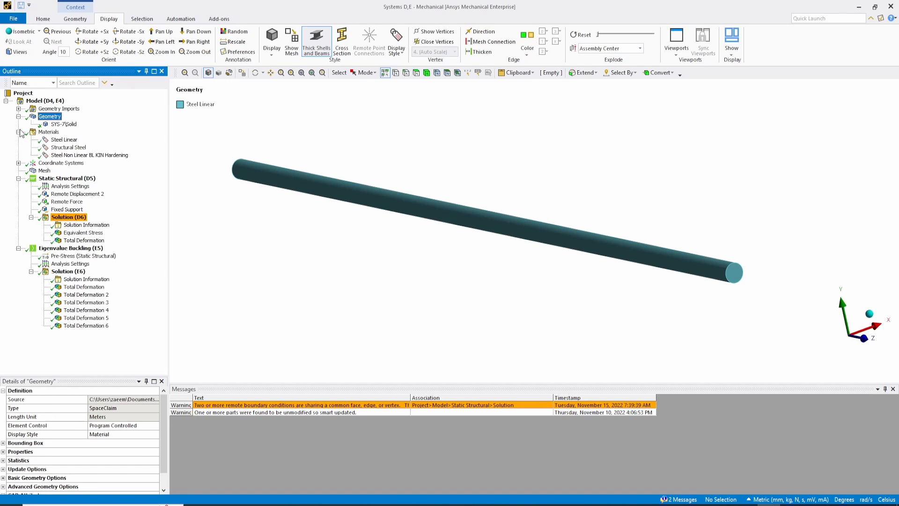
{"action": "left_click", "coordinate": [65, 140]}
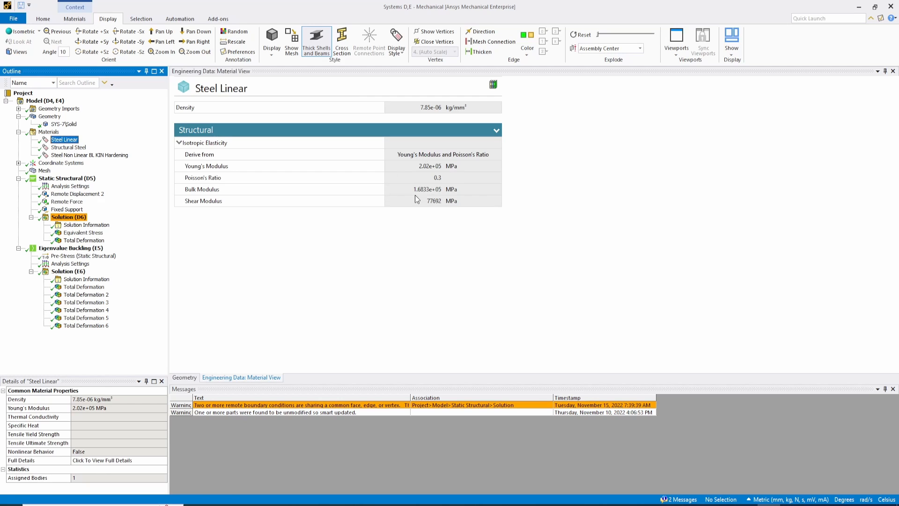
{"action": "left_click", "coordinate": [72, 156]}
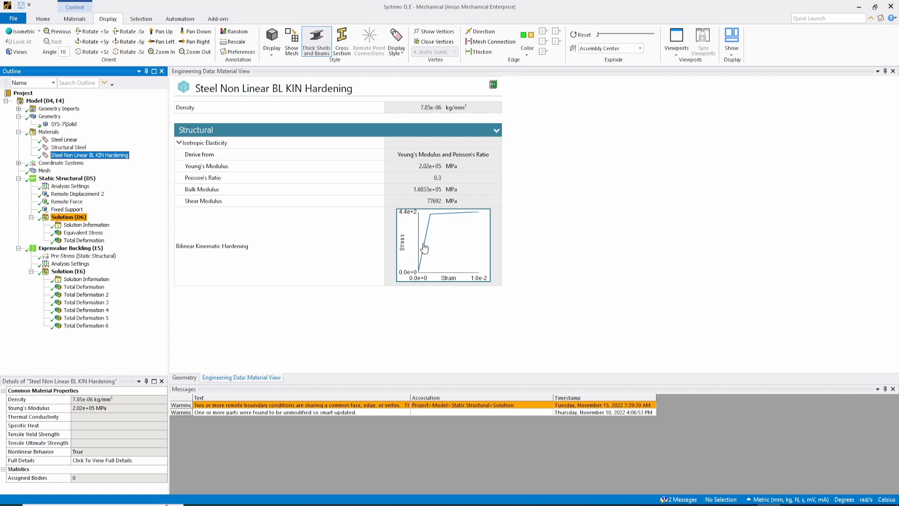
{"action": "left_click", "coordinate": [446, 238]}
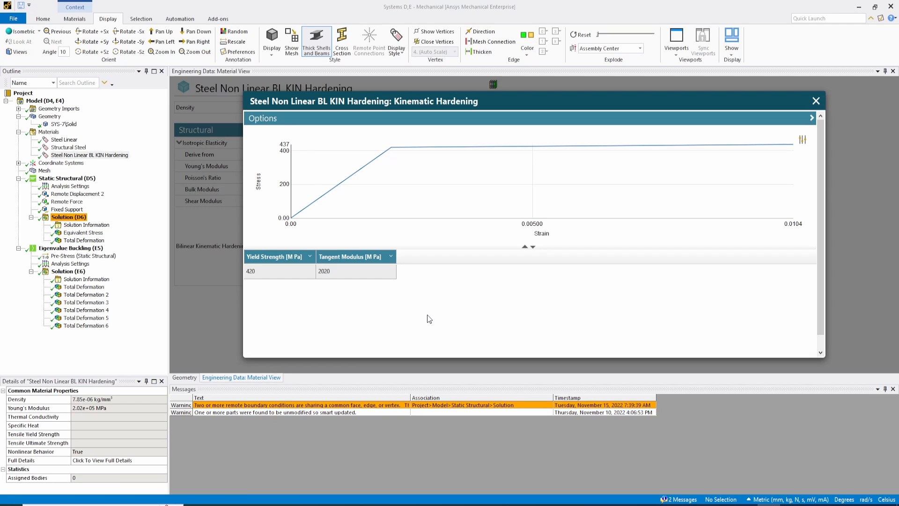
Inspect the rod's mesh and the static structural fixed support, remote displacement and remote force definitions.
{"action": "left_click", "coordinate": [45, 171]}
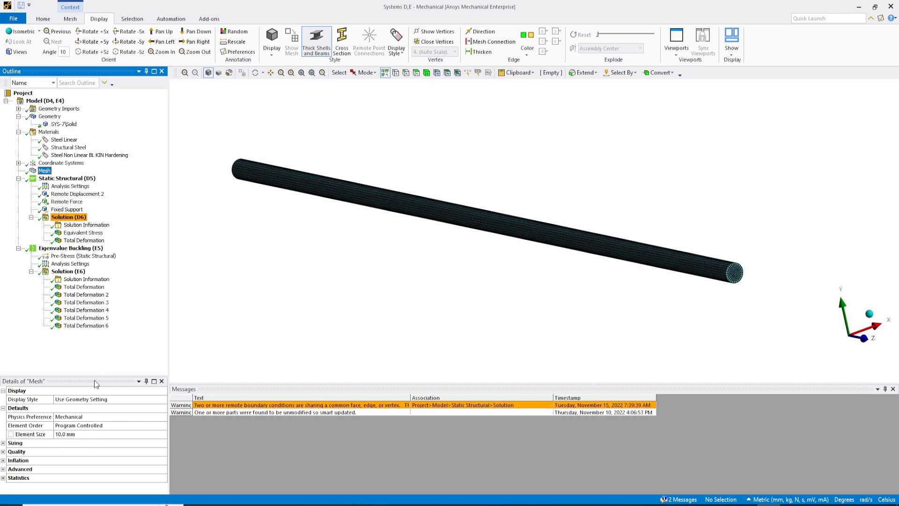
{"action": "key", "text": "F2"}
{"action": "left_click", "coordinate": [66, 210]}
{"action": "mouse_move", "coordinate": [237, 196]}
{"action": "middle_mouse_down"}
{"action": "mouse_move", "coordinate": [289, 236]}
{"action": "mouse_move", "coordinate": [285, 273]}
{"action": "mouse_move", "coordinate": [296, 316]}
{"action": "mouse_move", "coordinate": [332, 321]}
{"action": "mouse_move", "coordinate": [211, 291]}
{"action": "mouse_move", "coordinate": [136, 259]}
{"action": "mouse_move", "coordinate": [128, 243]}
{"action": "middle_mouse_up"}
{"action": "left_click", "coordinate": [77, 194]}
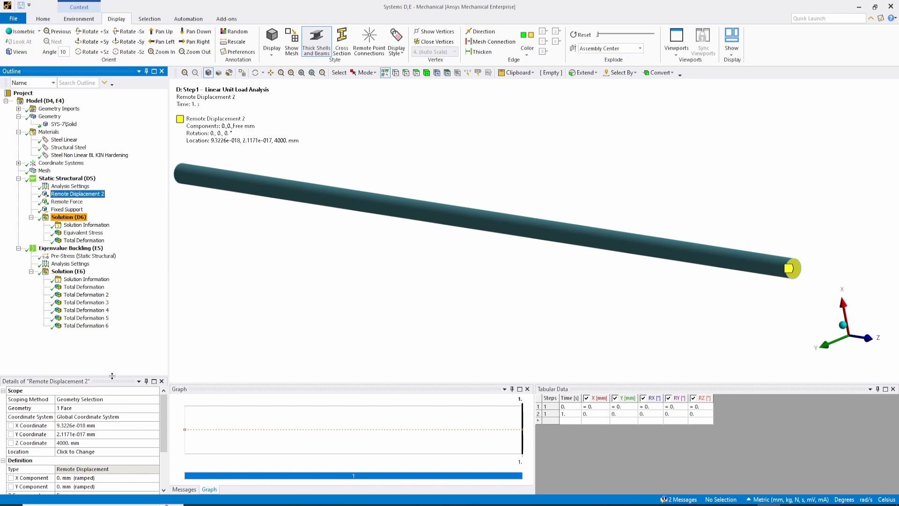
{"action": "left_click_drag", "start_coordinate": [113, 376], "coordinate": [114, 350]}
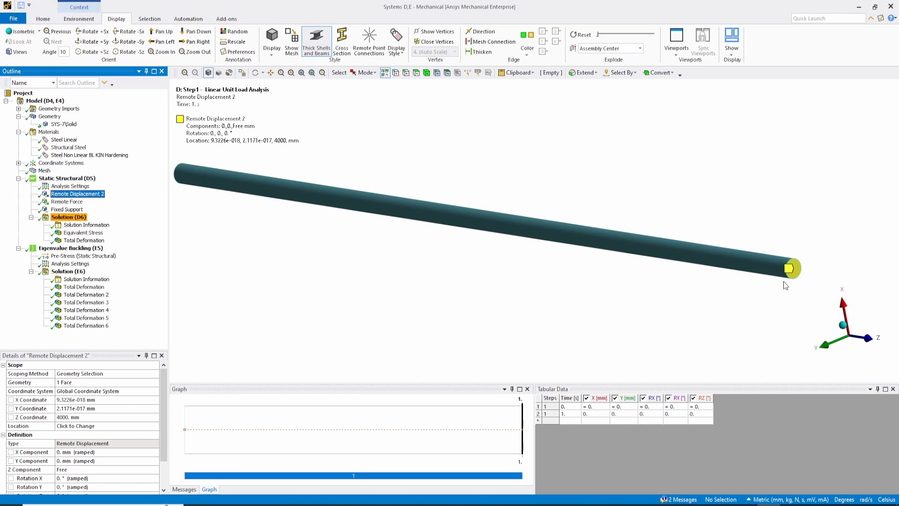
{"action": "key", "text": "Down"}
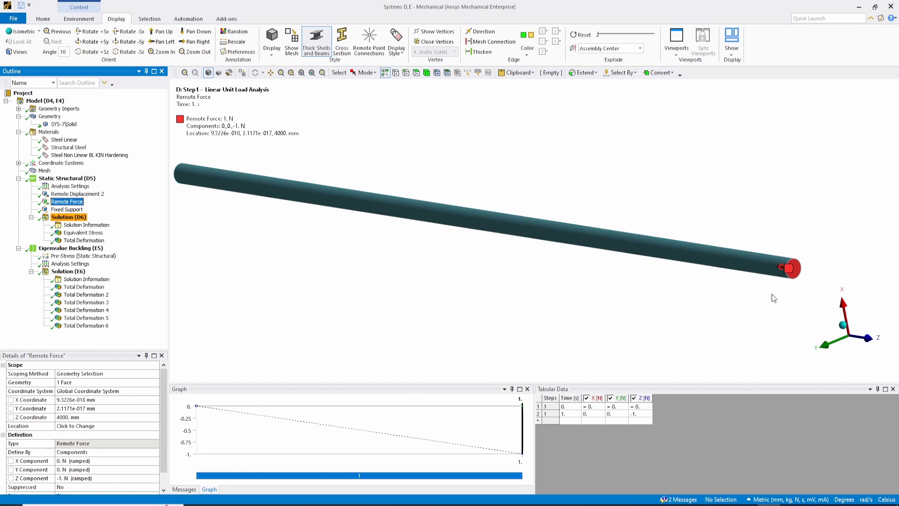
Recheck the rod's Steel Linear material assignment and examine the Eigenvalue Buckling analysis settings for the number of modes.
{"action": "left_click", "coordinate": [62, 141]}
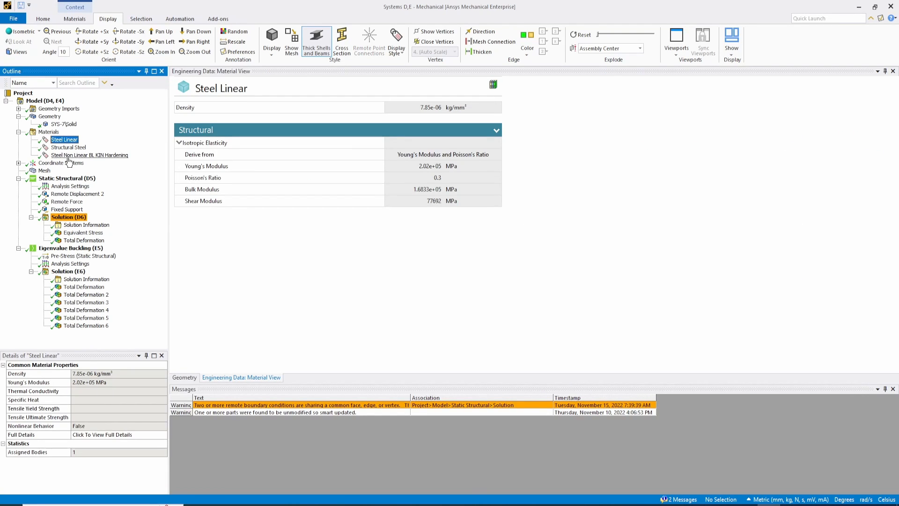
{"action": "left_click", "coordinate": [54, 131]}
{"action": "left_click", "coordinate": [49, 116]}
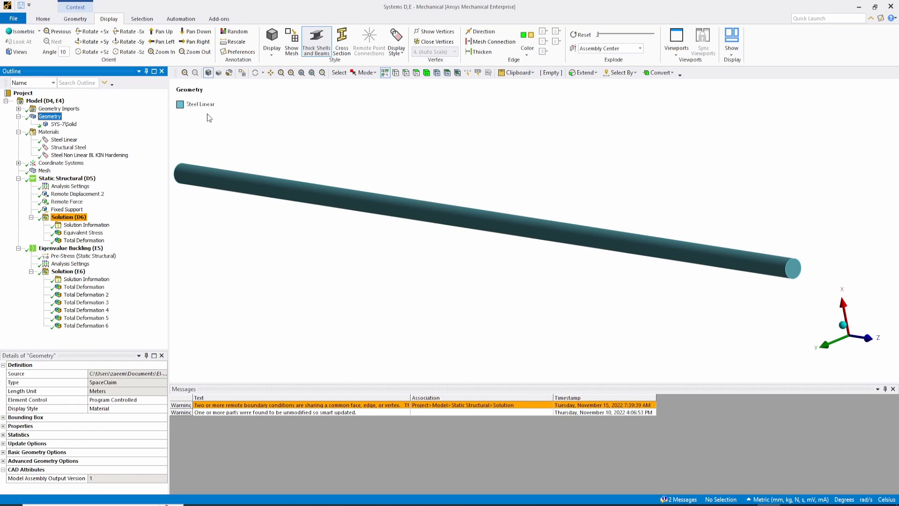
{"action": "left_click", "coordinate": [79, 249]}
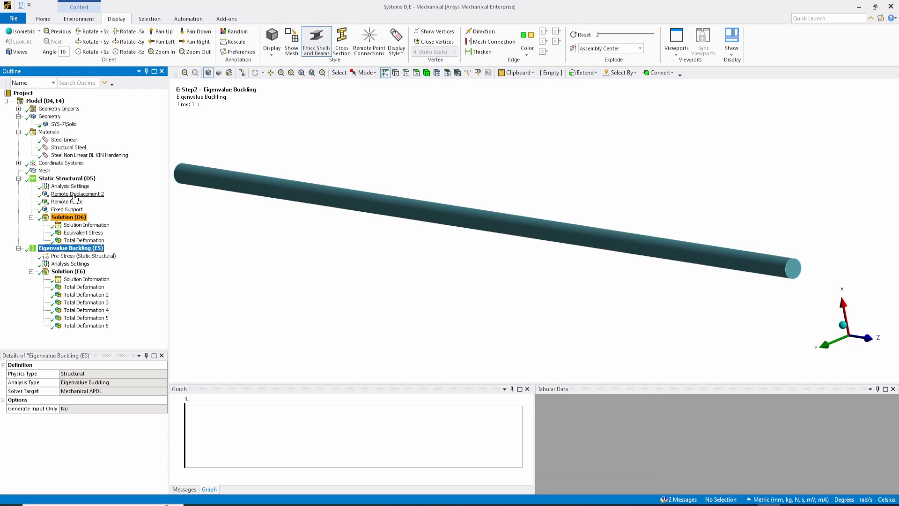
{"action": "left_click", "coordinate": [71, 264]}
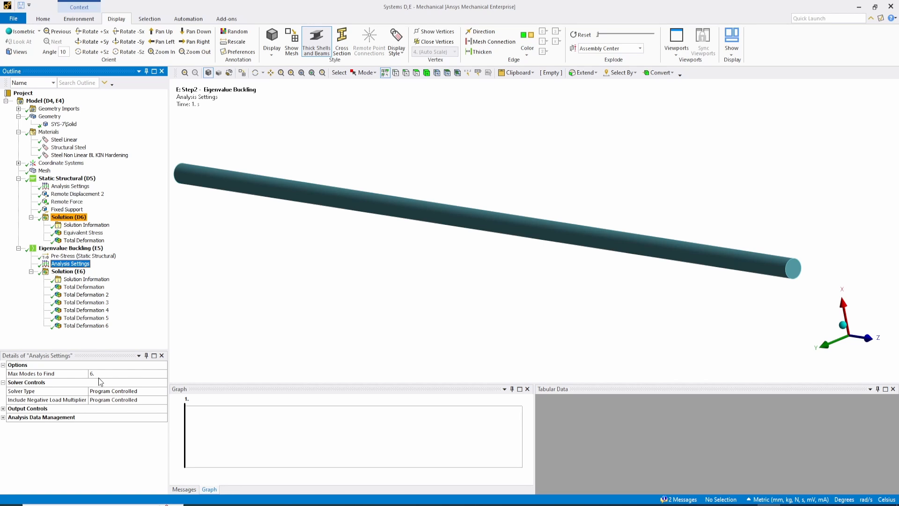
View the first buckling mode's total deformation and examine the load multipliers of modes 1, 3 and 5.
{"action": "left_click", "coordinate": [84, 287]}
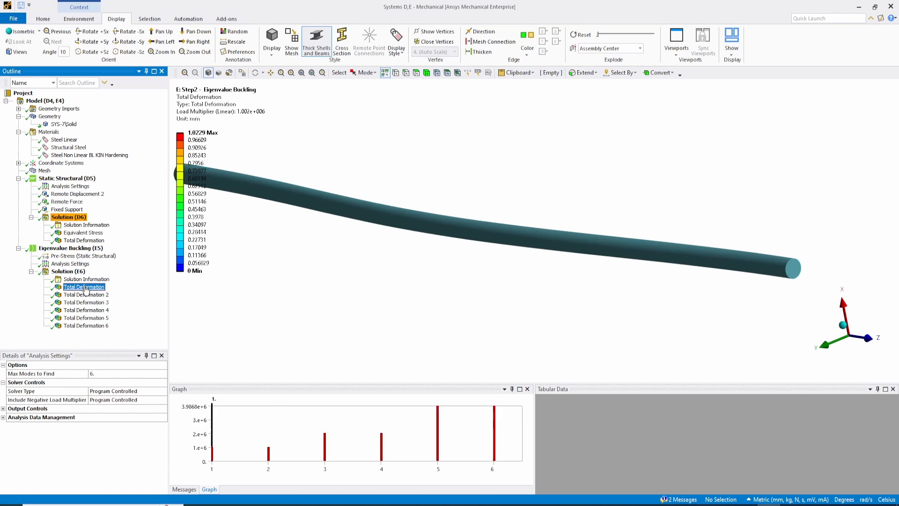
{"action": "scroll", "coordinate": [304, 296], "scroll_direction": "down", "scroll_amount": 3}
{"action": "scroll", "coordinate": [308, 285], "scroll_direction": "up", "scroll_amount": 3}
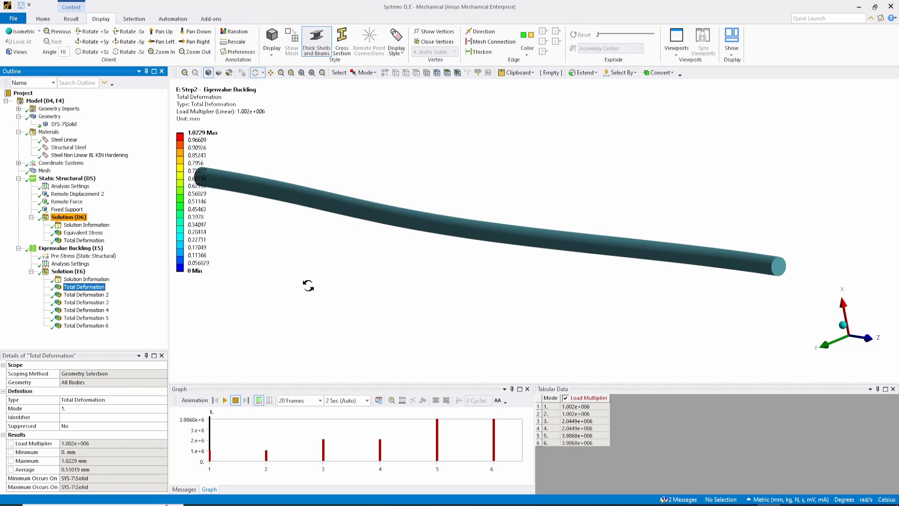
{"action": "middle_click_drag", "start_coordinate": [317, 261], "coordinate": [401, 294], "text": "ctrl"}
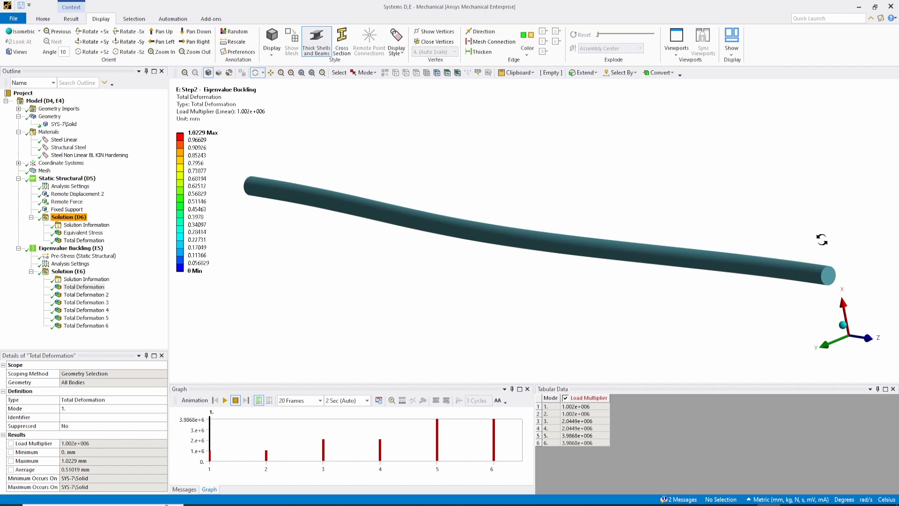
{"action": "left_click", "coordinate": [572, 406]}
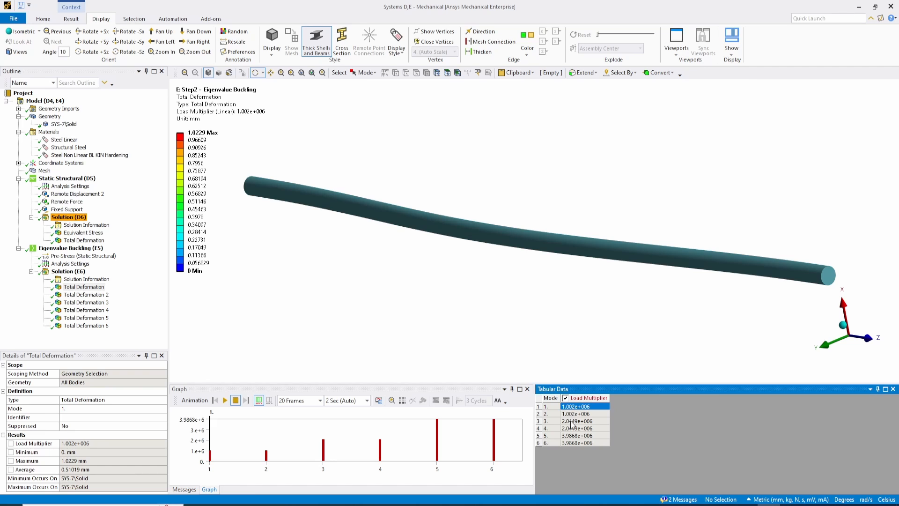
{"action": "left_click", "coordinate": [571, 421]}
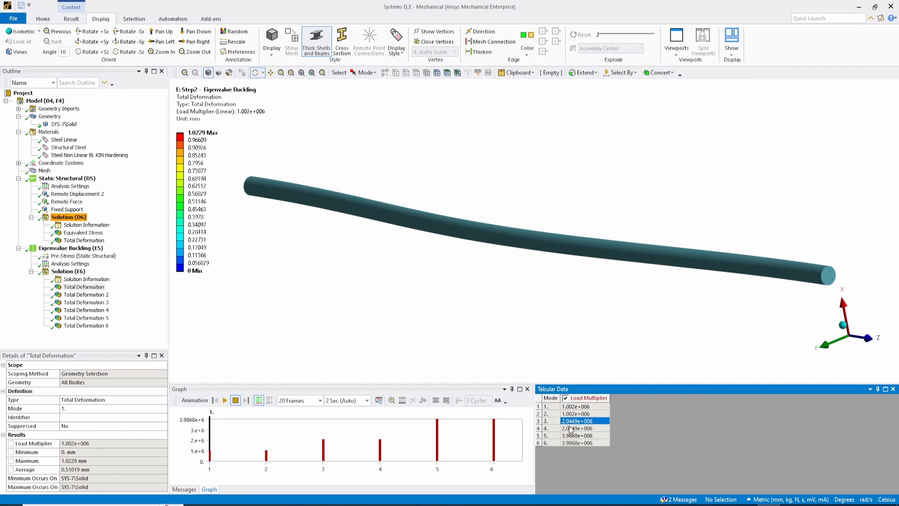
{"action": "left_click", "coordinate": [570, 435]}
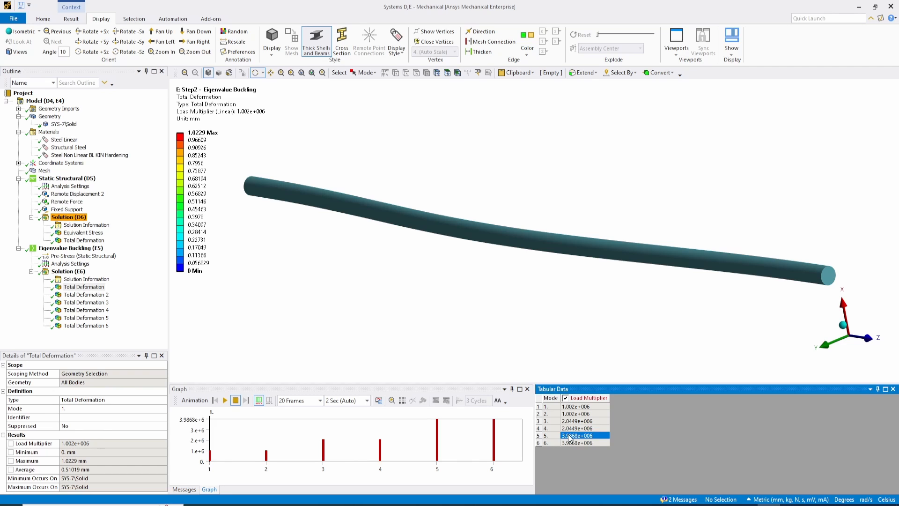
Compare the buckling shapes of modes 1, 3, 5 and 6, ending on the first mode.
{"action": "left_click", "coordinate": [88, 287]}
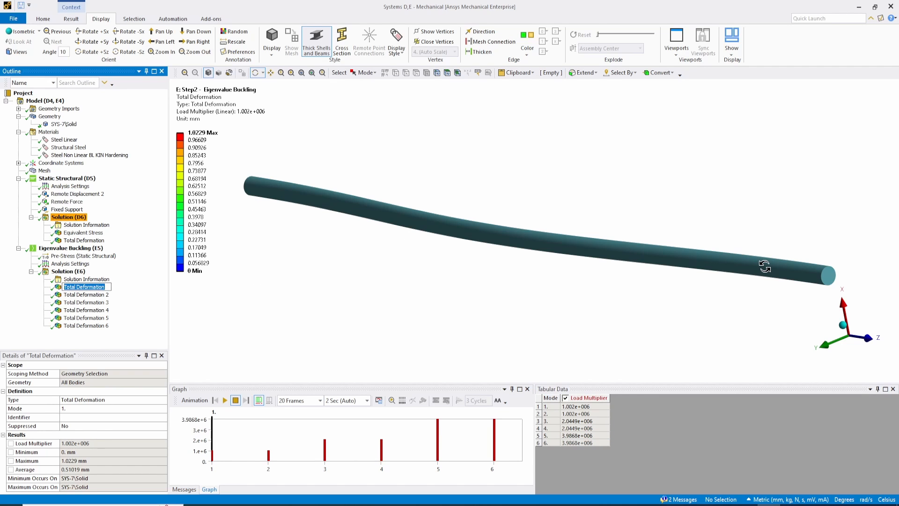
{"action": "left_click", "coordinate": [98, 303]}
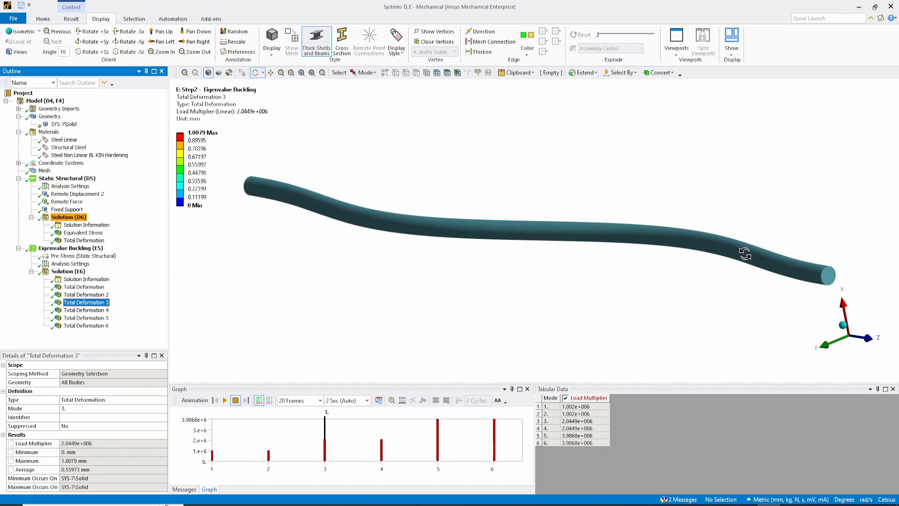
{"action": "left_click", "coordinate": [91, 319]}
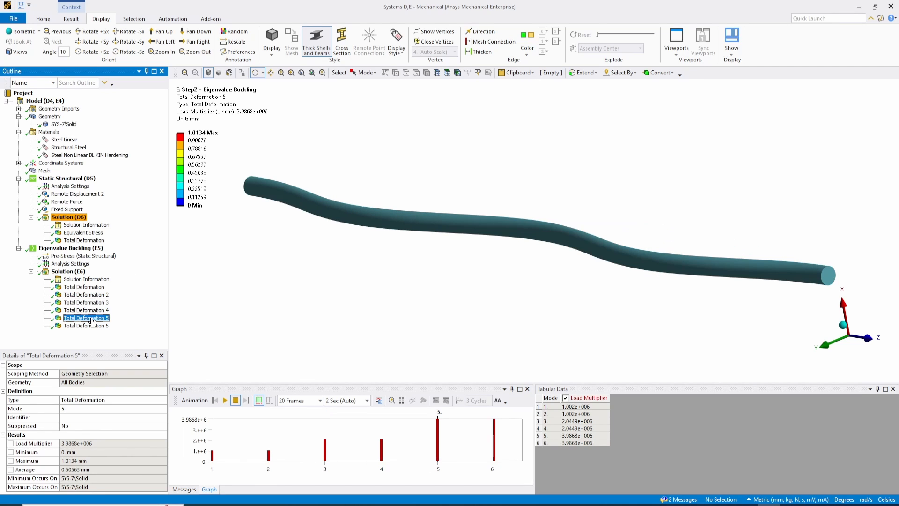
{"action": "key", "text": "Down"}
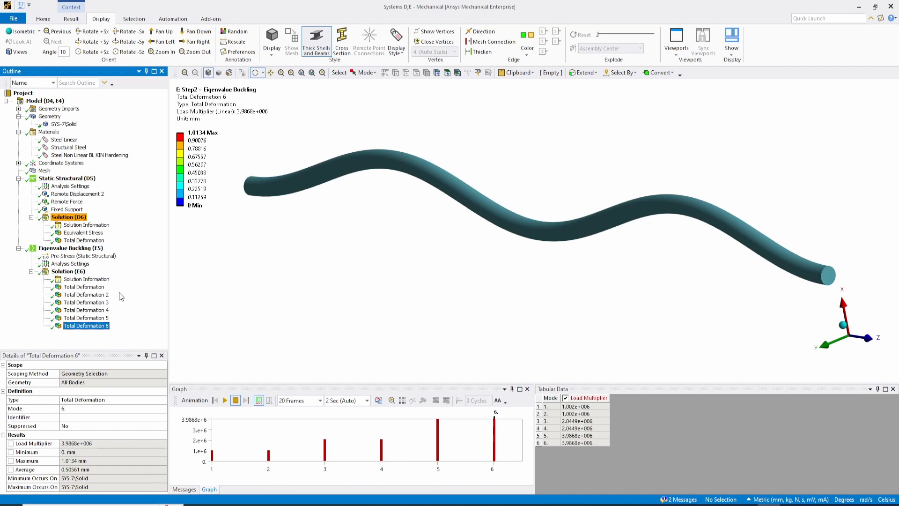
{"action": "left_click", "coordinate": [84, 287]}
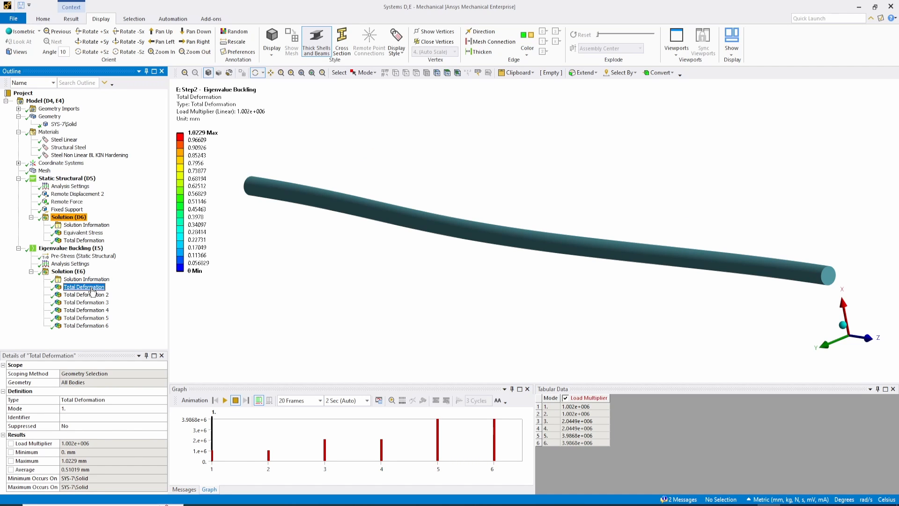
Examine the first buckling mode's deformed rod from a rotated, closer view.
{"action": "left_click", "coordinate": [92, 290]}
{"action": "left_click", "coordinate": [206, 140]}
{"action": "left_click_drag", "start_coordinate": [428, 188], "coordinate": [402, 191]}
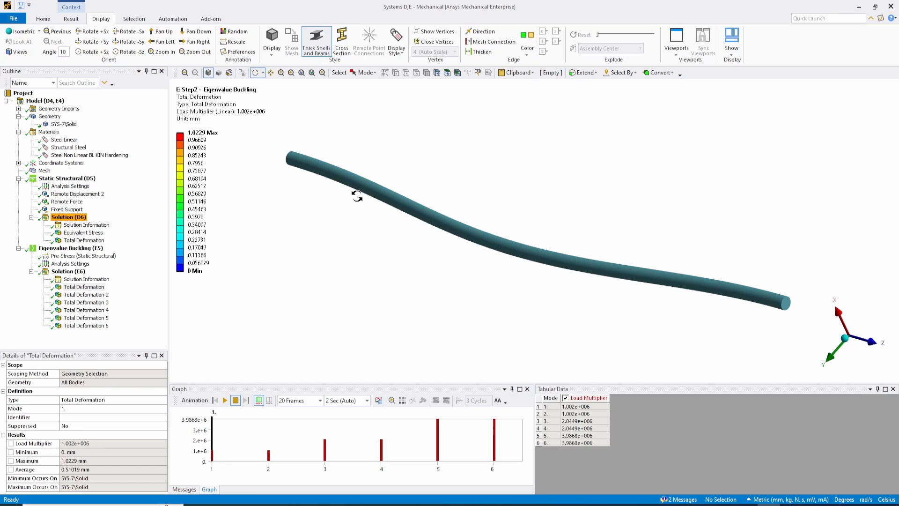
{"action": "scroll", "coordinate": [392, 194], "scroll_direction": "up", "scroll_amount": 3}
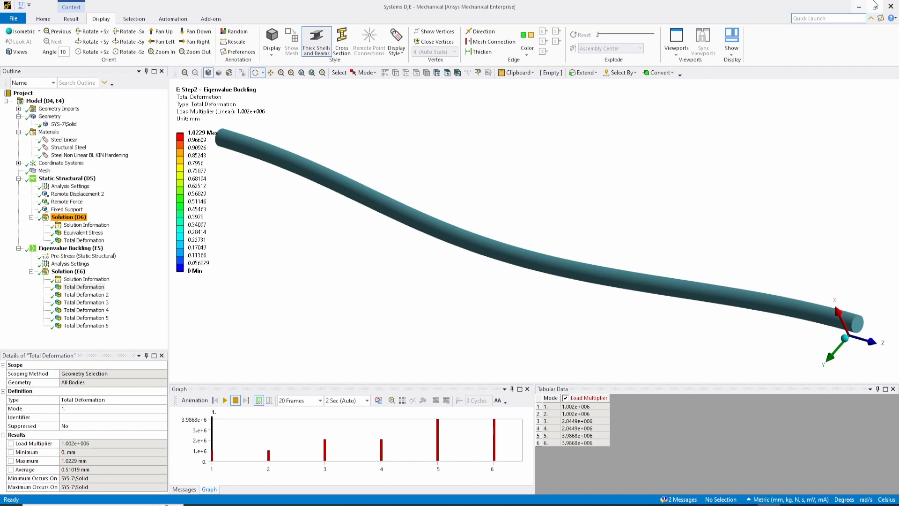
Return to the Workbench project and check the Step2 - Eigenvalue Buckling solution's scale factor and mode transferred to the non-linear systems.
{"action": "left_click", "coordinate": [858, 8]}
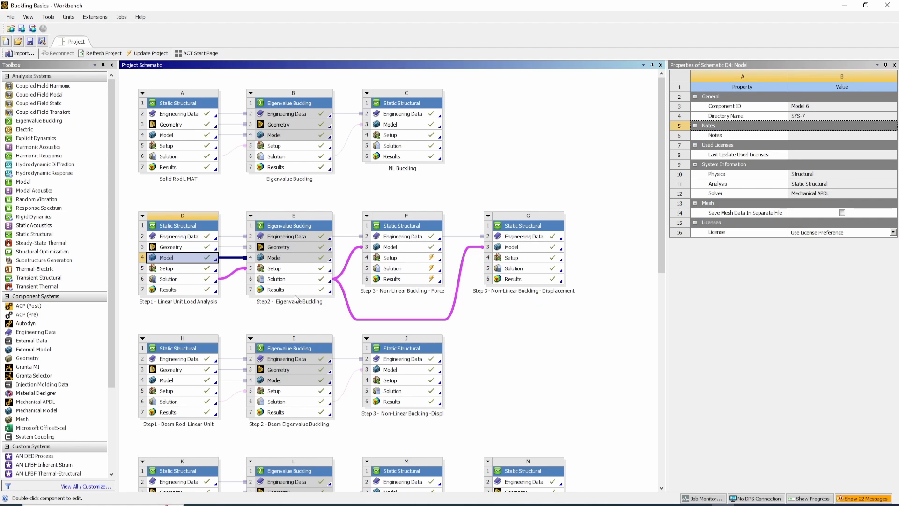
{"action": "left_click", "coordinate": [291, 281]}
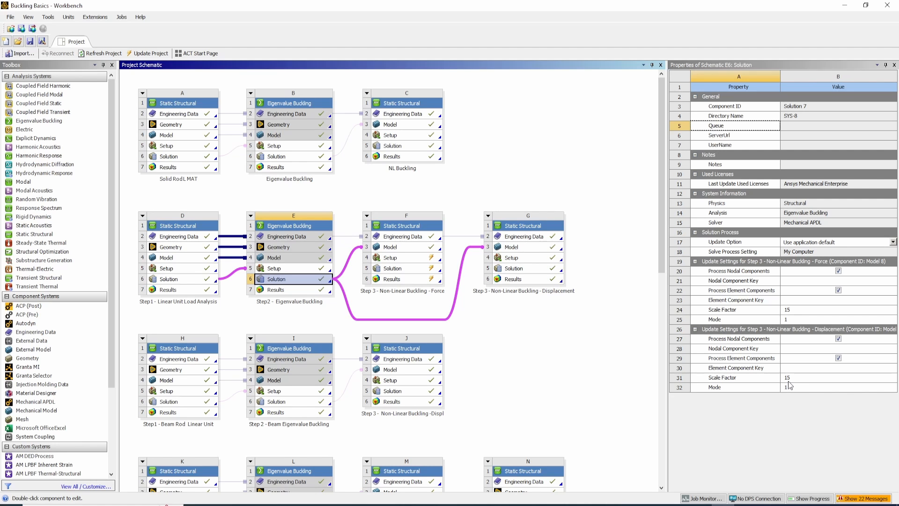
{"action": "key", "text": "F2"}
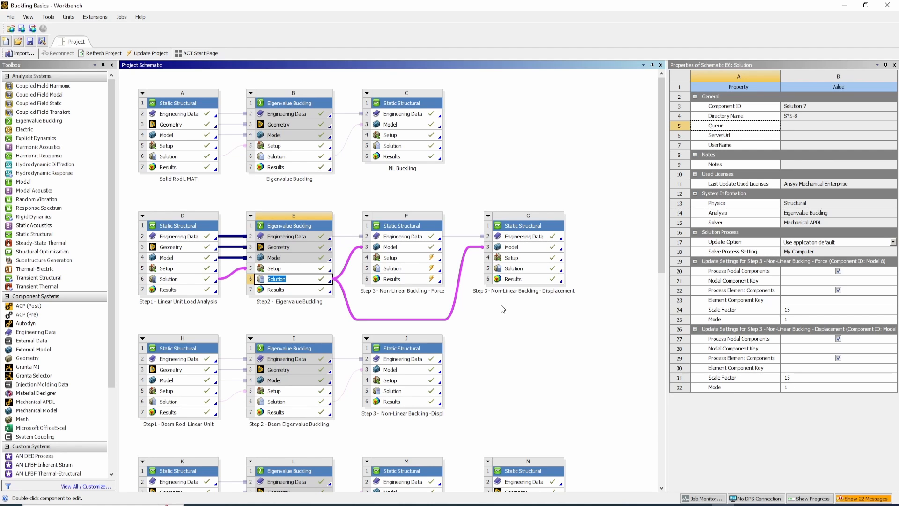
{"action": "left_click", "coordinate": [294, 314]}
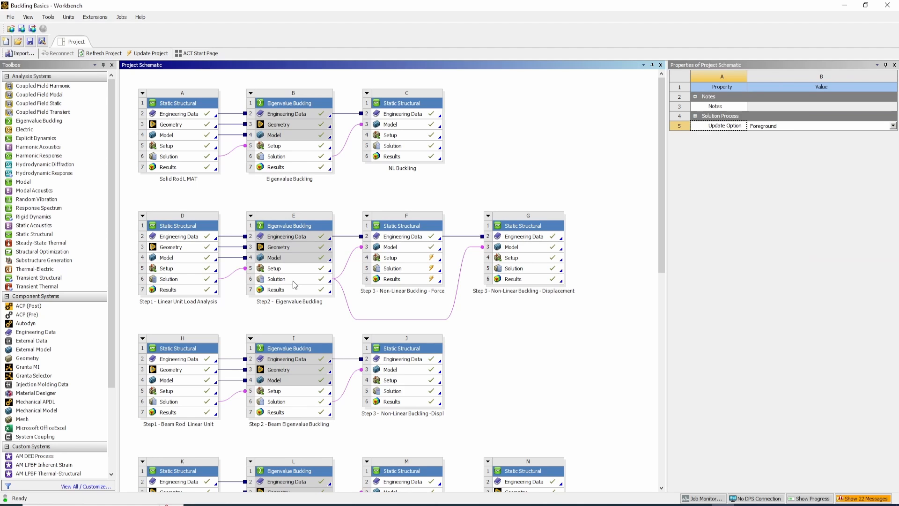
Open the Step 3 - Non-Linear Buckling - Force model in Mechanical and inspect its non-linear steel assignment and mesh.
{"action": "double_click", "coordinate": [402, 252]}
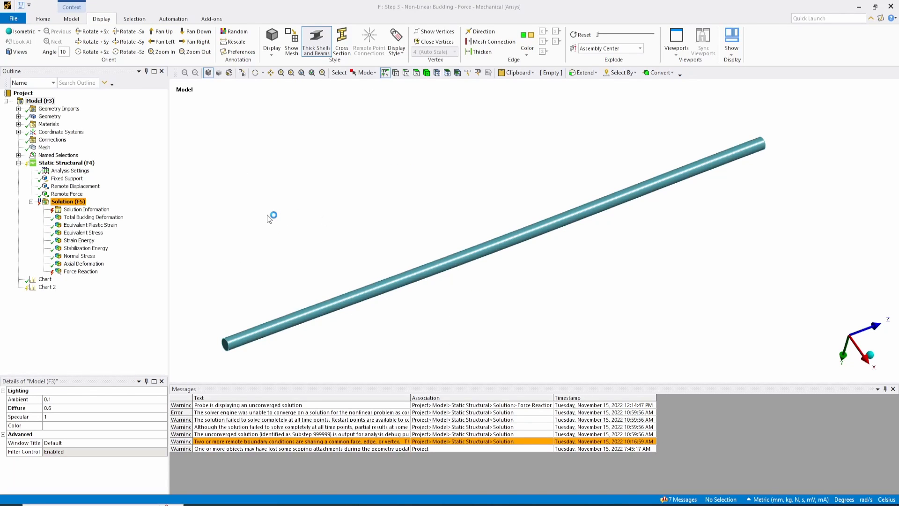
{"action": "left_click", "coordinate": [18, 116]}
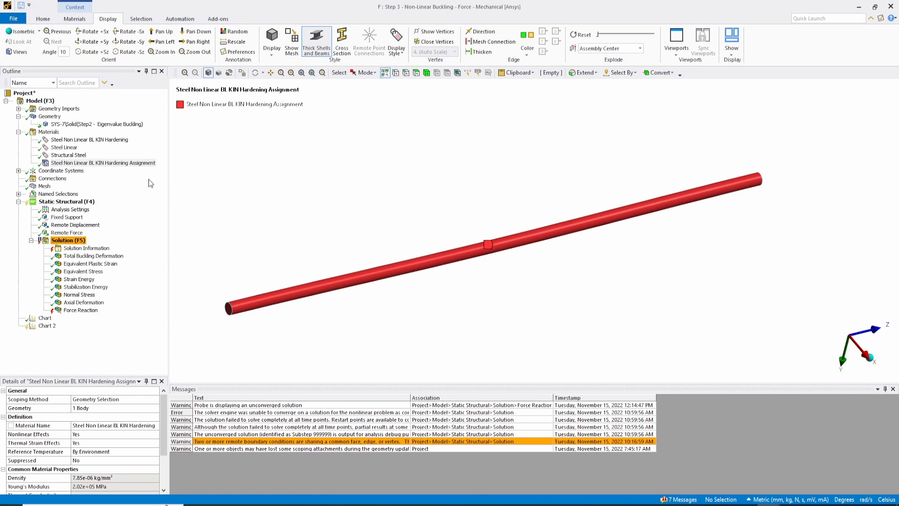
{"action": "left_click", "coordinate": [44, 186]}
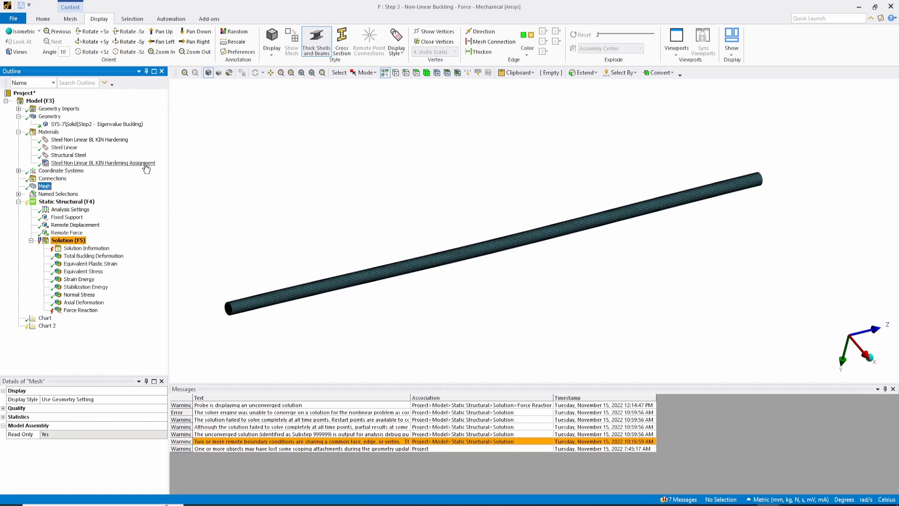
Examine the meshed rod's initial imperfection along its axis and review the substep and large deflection controls in the Analysis Settings.
{"action": "middle_click_drag", "start_coordinate": [267, 209], "coordinate": [390, 194]}
{"action": "scroll", "coordinate": [533, 258], "scroll_direction": "up", "scroll_amount": 5}
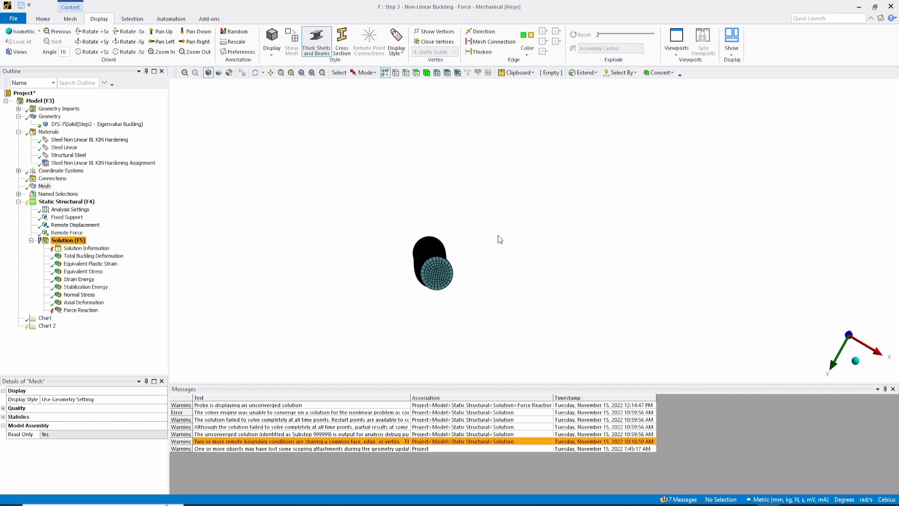
{"action": "middle_click_drag", "start_coordinate": [477, 236], "coordinate": [466, 230]}
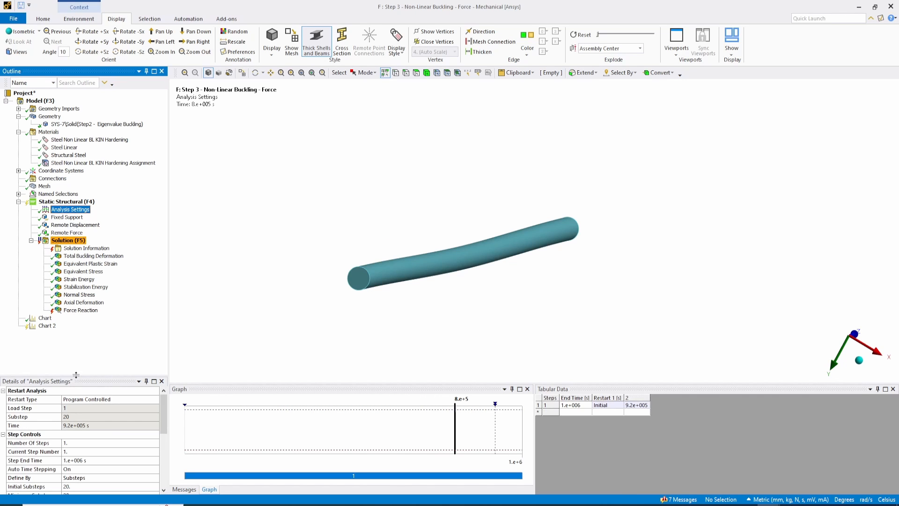
{"action": "left_click_drag", "start_coordinate": [76, 375], "coordinate": [72, 320]}
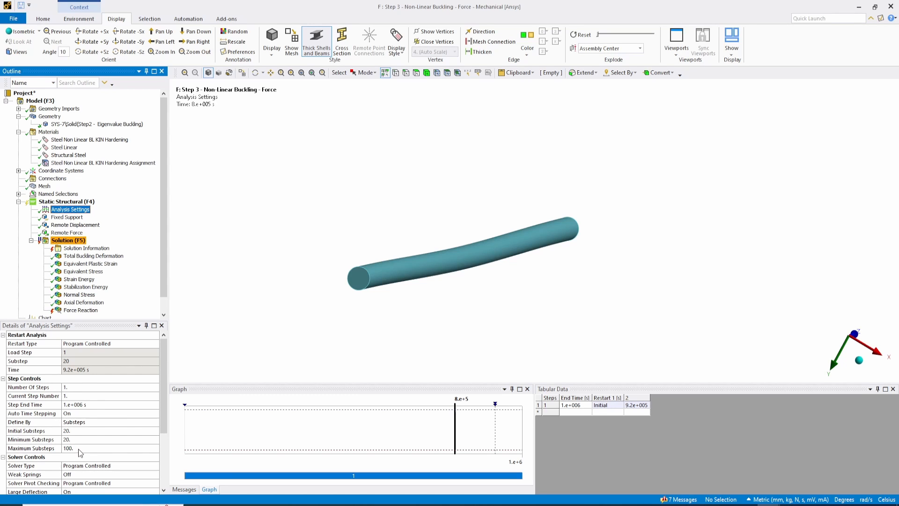
{"action": "scroll", "coordinate": [94, 464], "scroll_direction": "down", "scroll_amount": 1}
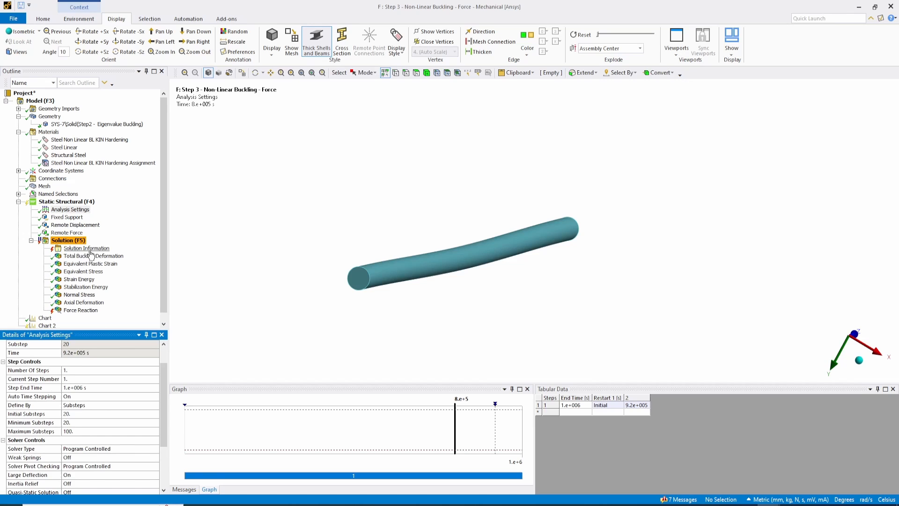
Check the solution's force convergence plot and view the Total Buckling Deformation result along the rod.
{"action": "left_click", "coordinate": [90, 248]}
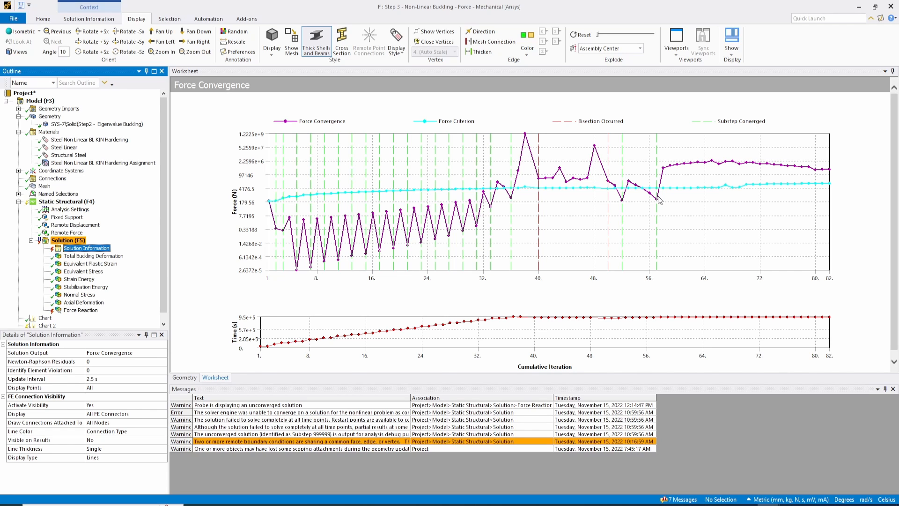
{"action": "left_click", "coordinate": [92, 257]}
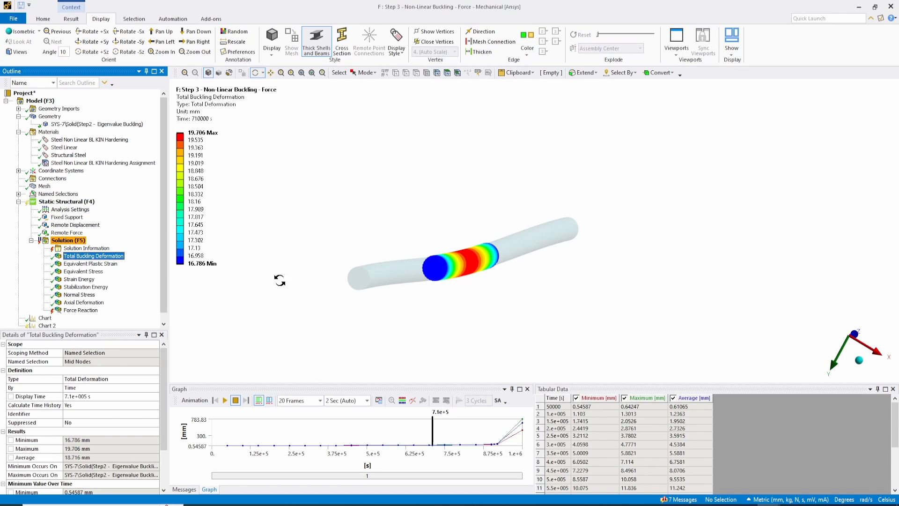
{"action": "left_click_drag", "start_coordinate": [447, 220], "coordinate": [449, 262]}
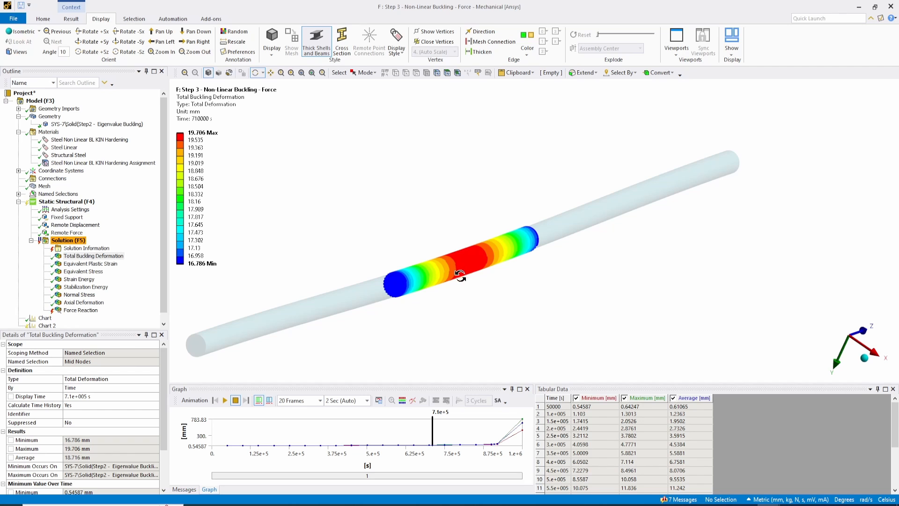
Review the Force Reaction at the fixed support and examine the peak of its curve against buckling deformation in an enlarged Chart 2.
{"action": "left_click", "coordinate": [80, 310]}
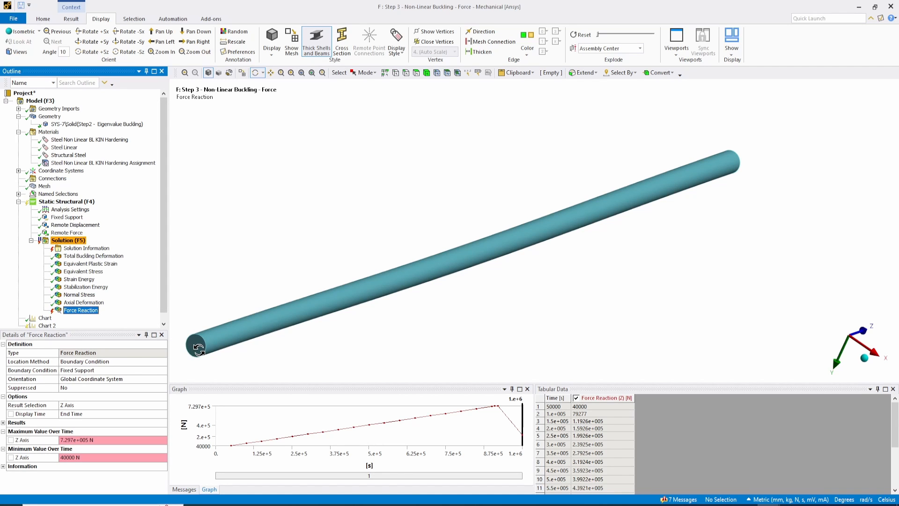
{"action": "left_click_drag", "start_coordinate": [165, 271], "coordinate": [160, 307]}
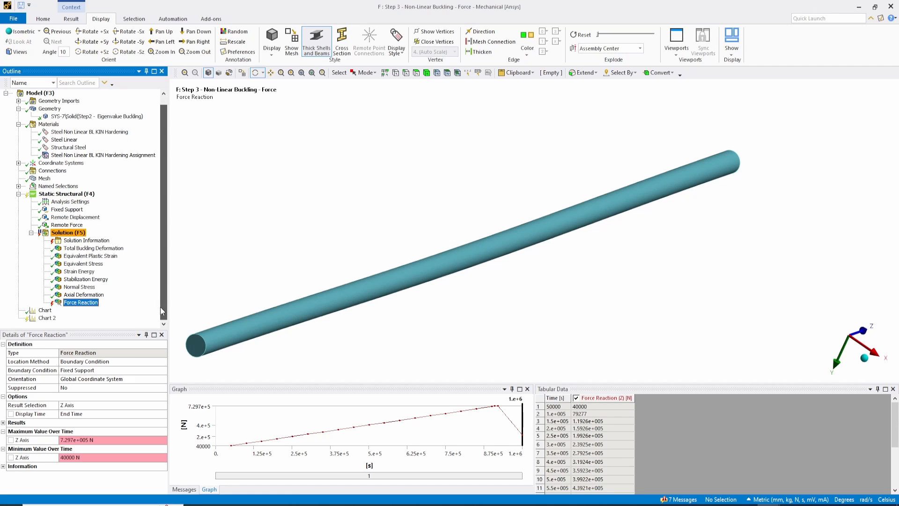
{"action": "left_click", "coordinate": [46, 318]}
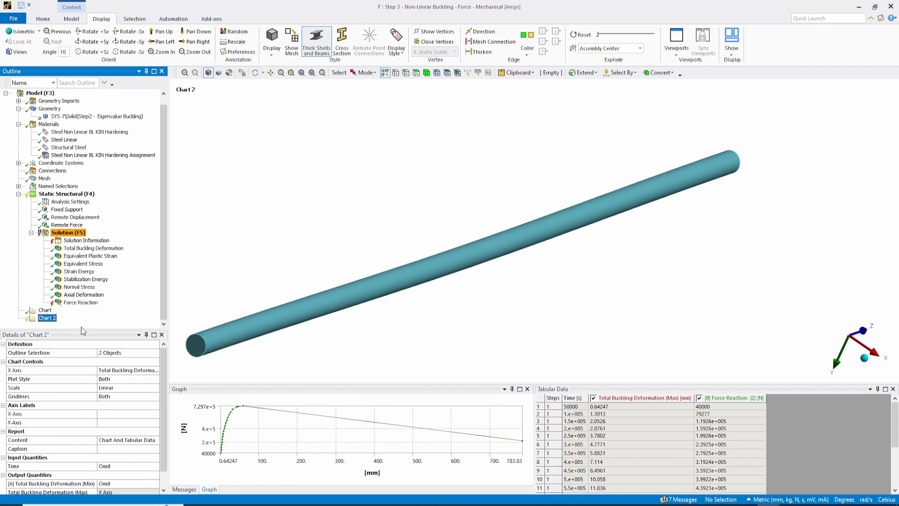
{"action": "left_click_drag", "start_coordinate": [255, 386], "coordinate": [265, 275]}
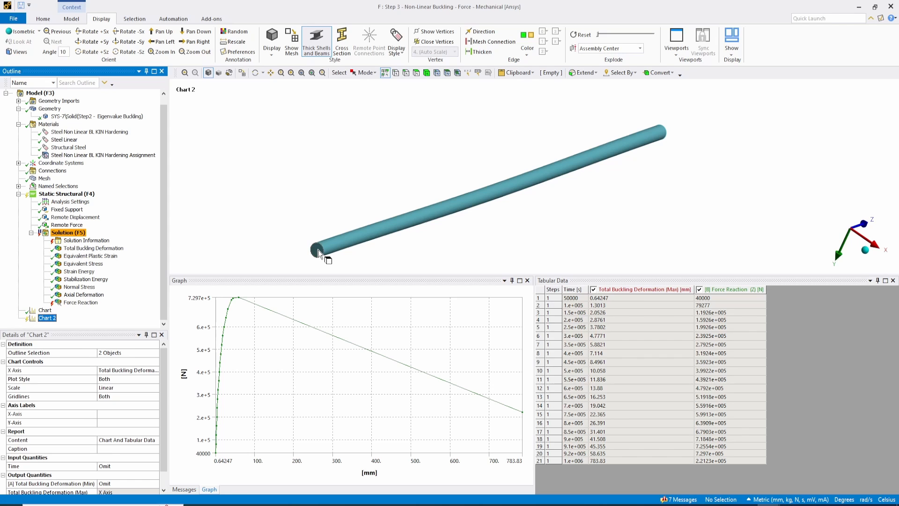
{"action": "key", "text": "F2"}
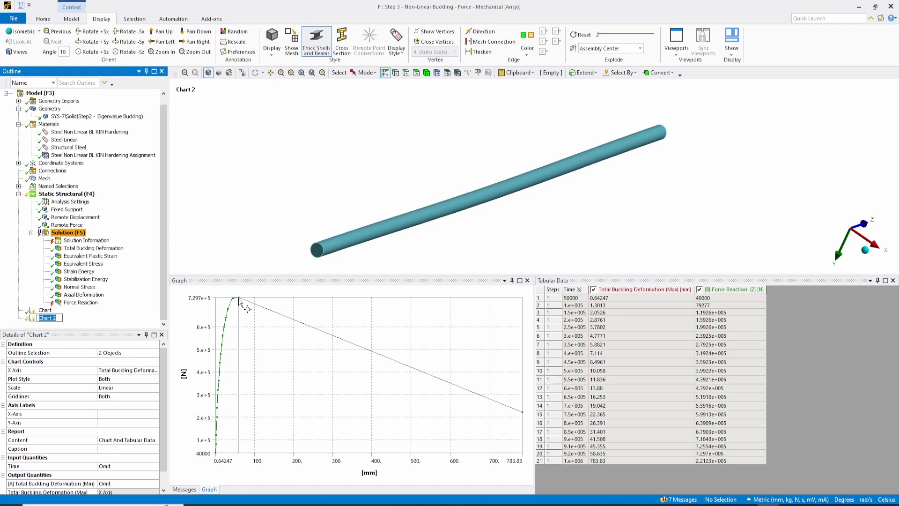
{"action": "left_click_drag", "start_coordinate": [240, 303], "coordinate": [224, 305]}
Return to the Workbench project and open the Step 3 - Non-Linear Buckling - Displacement model in Mechanical.
{"action": "left_click", "coordinate": [859, 9]}
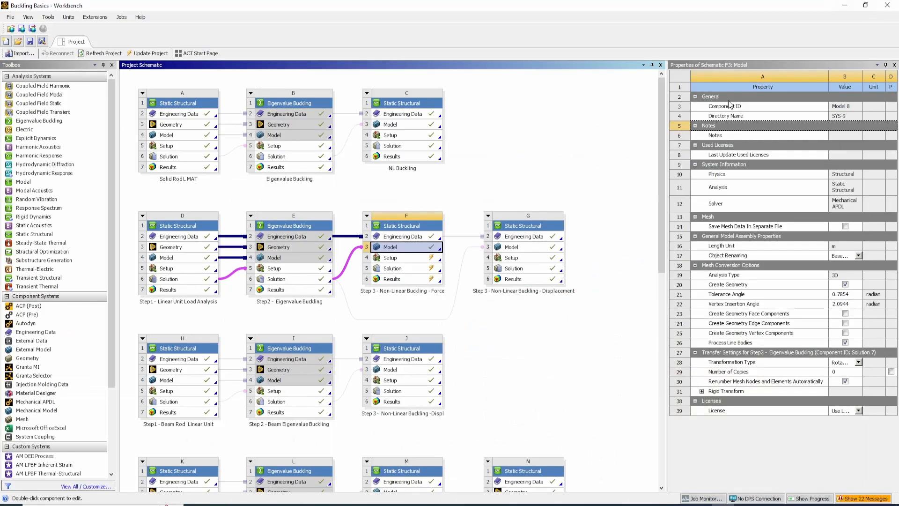
{"action": "left_click", "coordinate": [532, 347]}
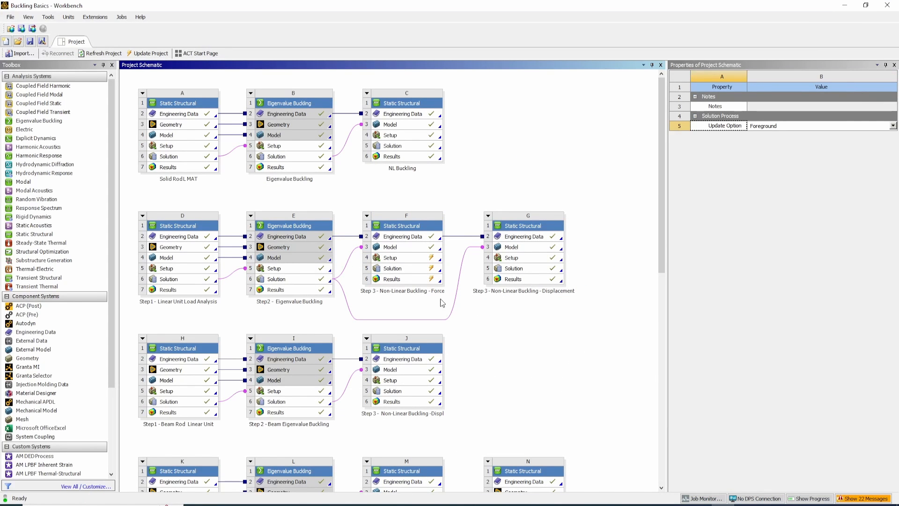
{"action": "double_click", "coordinate": [522, 249]}
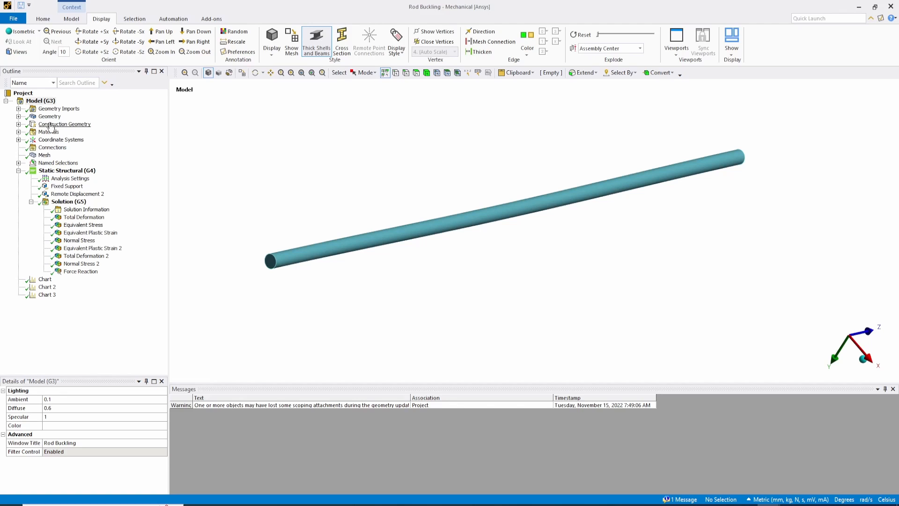
Inspect the displacement-driven model's transferred rod body, Steel Non Linear BL KIN Hardening assignment and mesh.
{"action": "left_click", "coordinate": [19, 116]}
{"action": "left_click", "coordinate": [76, 125]}
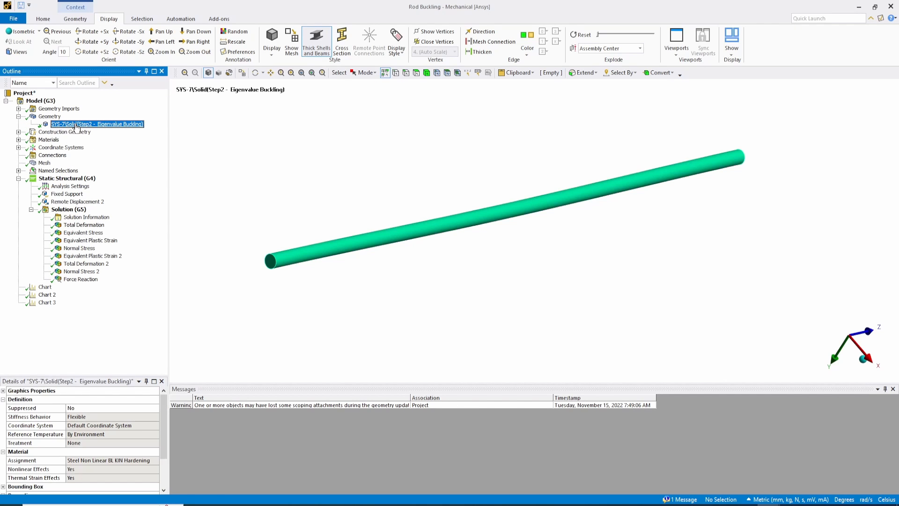
{"action": "left_click", "coordinate": [19, 132]}
{"action": "left_click", "coordinate": [19, 147]}
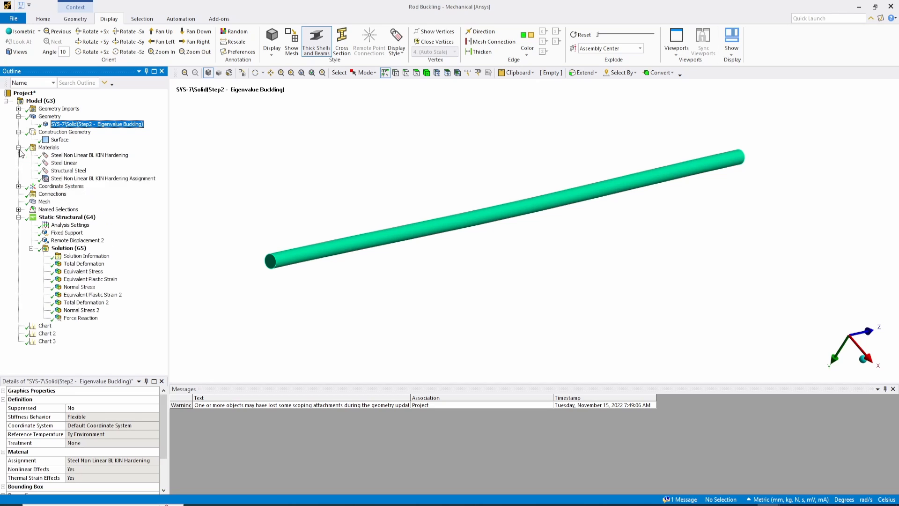
{"action": "left_click", "coordinate": [94, 179]}
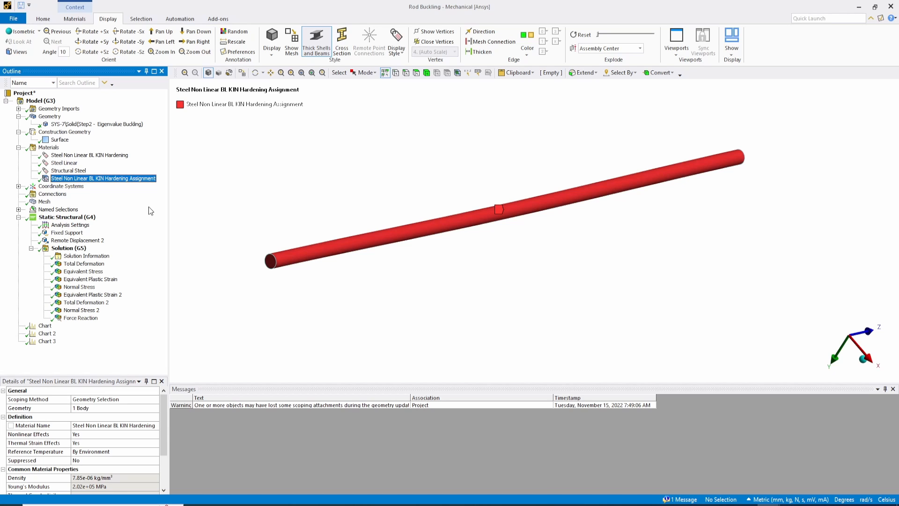
{"action": "left_click", "coordinate": [43, 202]}
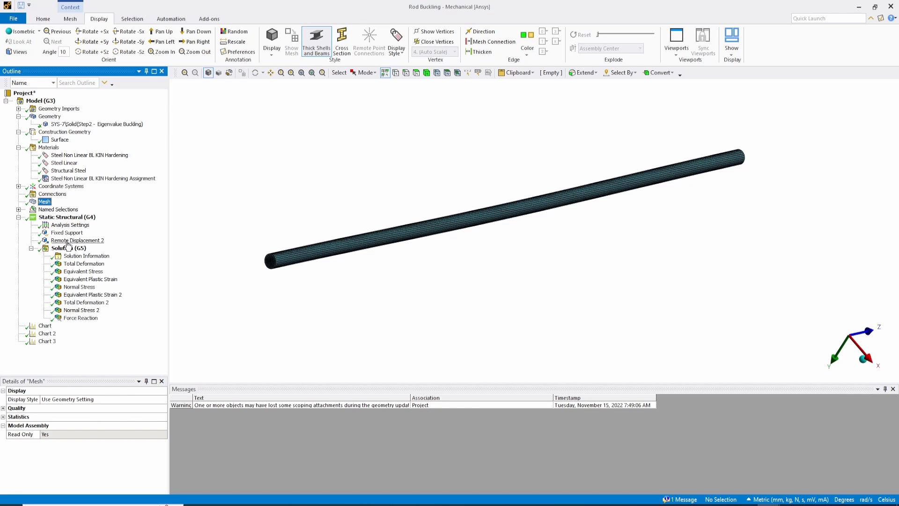
Review the components of Remote Displacement 2 and the step and solver controls in the displacement model's Analysis Settings.
{"action": "left_click", "coordinate": [68, 241]}
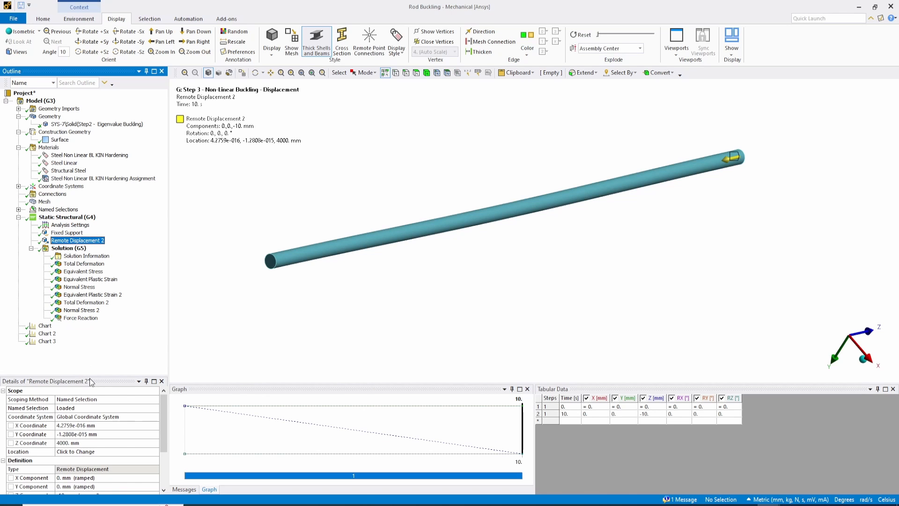
{"action": "left_click_drag", "start_coordinate": [90, 375], "coordinate": [91, 335]}
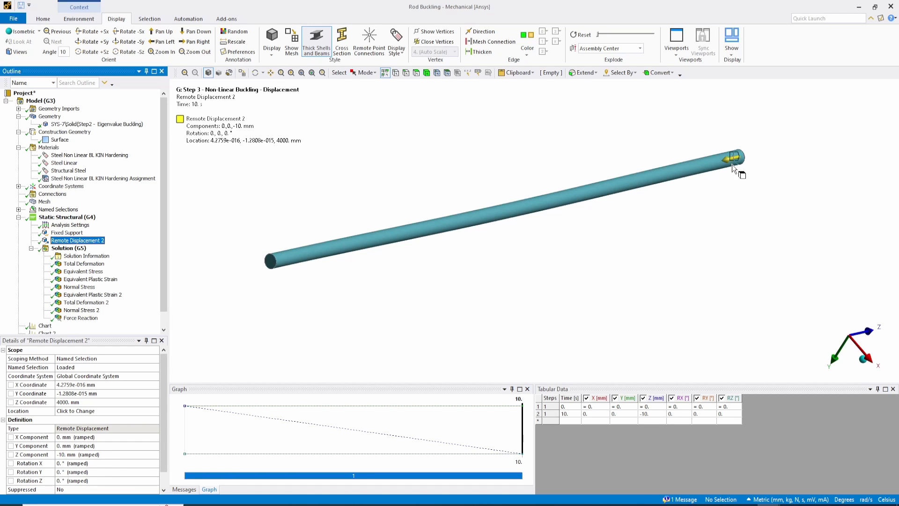
{"action": "left_click", "coordinate": [78, 226]}
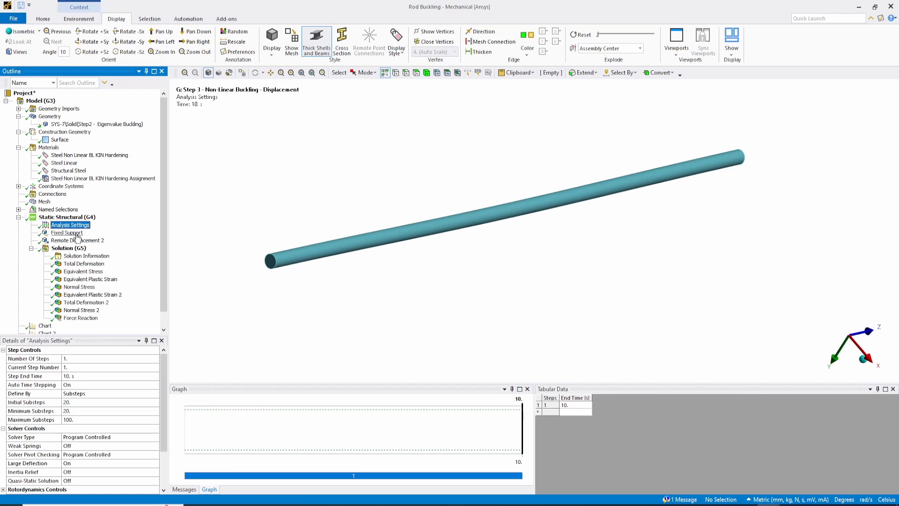
{"action": "left_click_drag", "start_coordinate": [77, 335], "coordinate": [77, 310]}
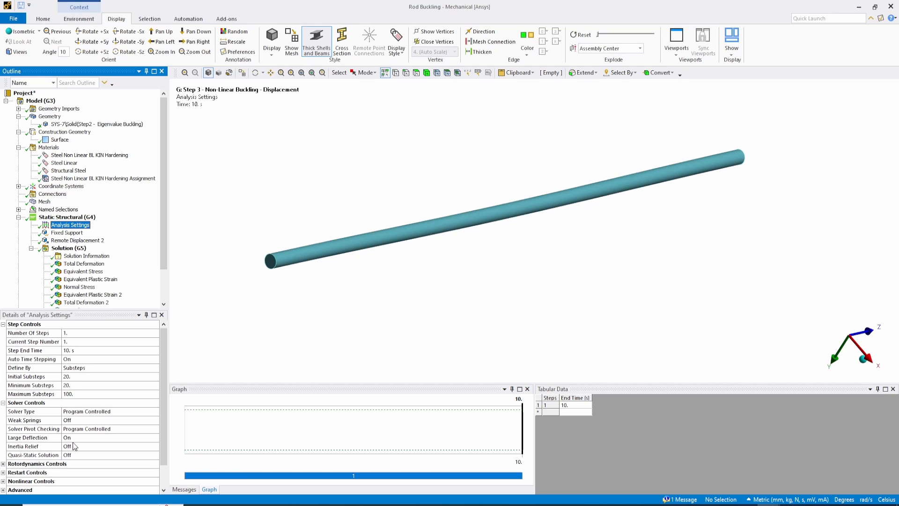
{"action": "key", "text": "F2"}
Check the Solution Information and examine Chart 2's force reaction versus total deformation curve in an enlarged graph.
{"action": "left_click", "coordinate": [83, 256]}
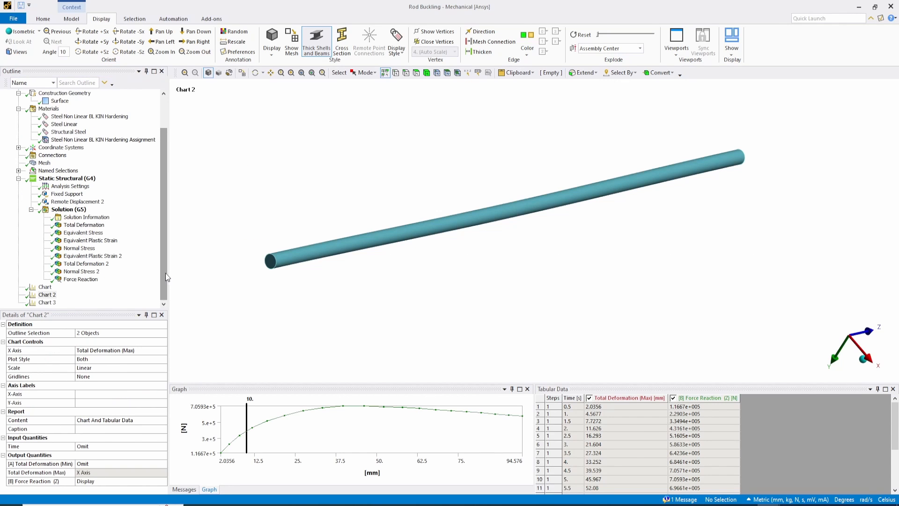
{"action": "scroll", "coordinate": [103, 290], "scroll_direction": "down", "scroll_amount": 2}
{"action": "left_click", "coordinate": [48, 296]}
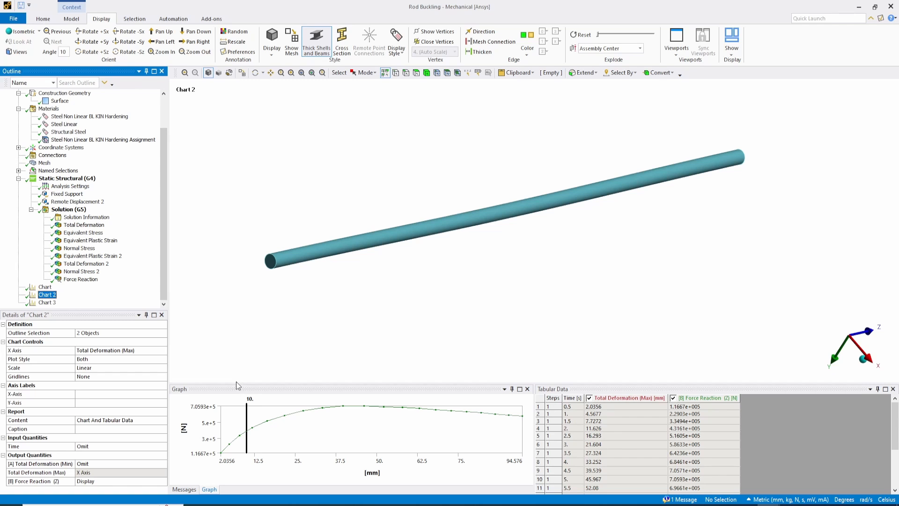
{"action": "left_click_drag", "start_coordinate": [236, 383], "coordinate": [225, 303]}
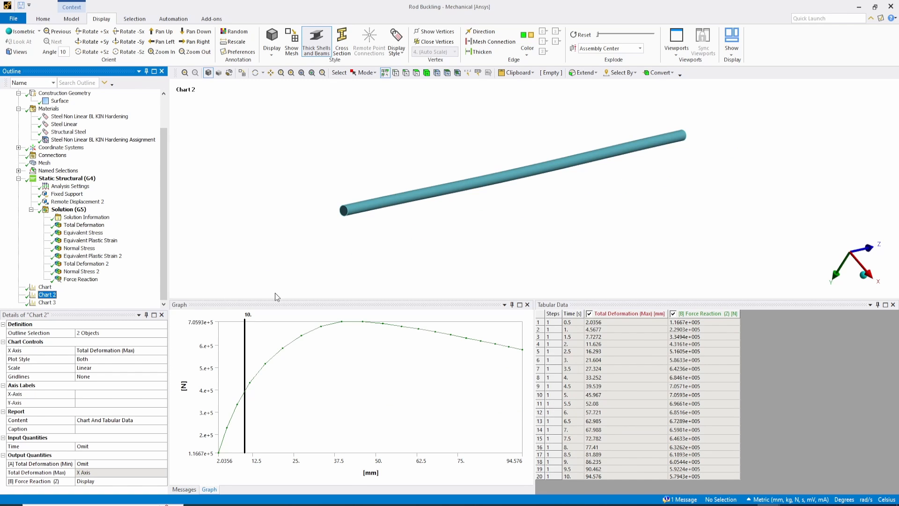
{"action": "scroll", "coordinate": [499, 234], "scroll_direction": "up", "scroll_amount": 3}
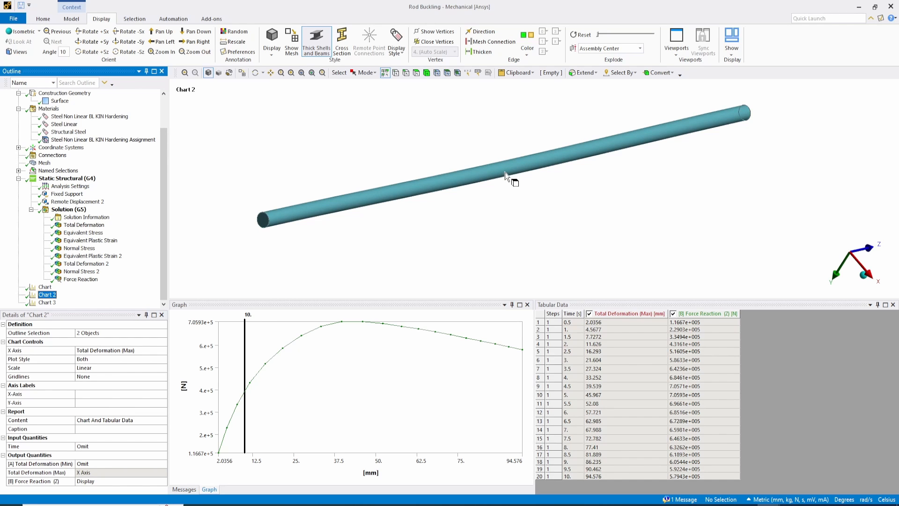
Compare the Total Deformation and Force Reaction results with the force-deformation curve in Chart 2.
{"action": "left_click", "coordinate": [84, 225]}
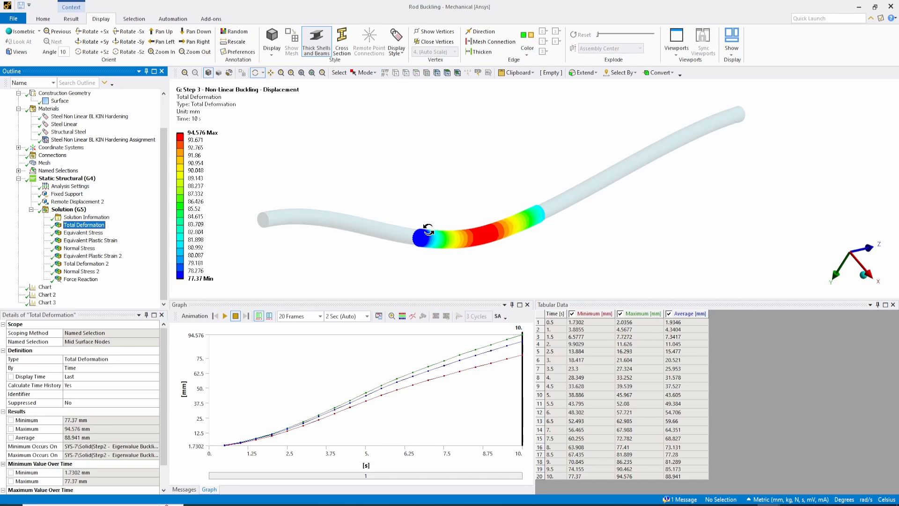
{"action": "left_click", "coordinate": [81, 279]}
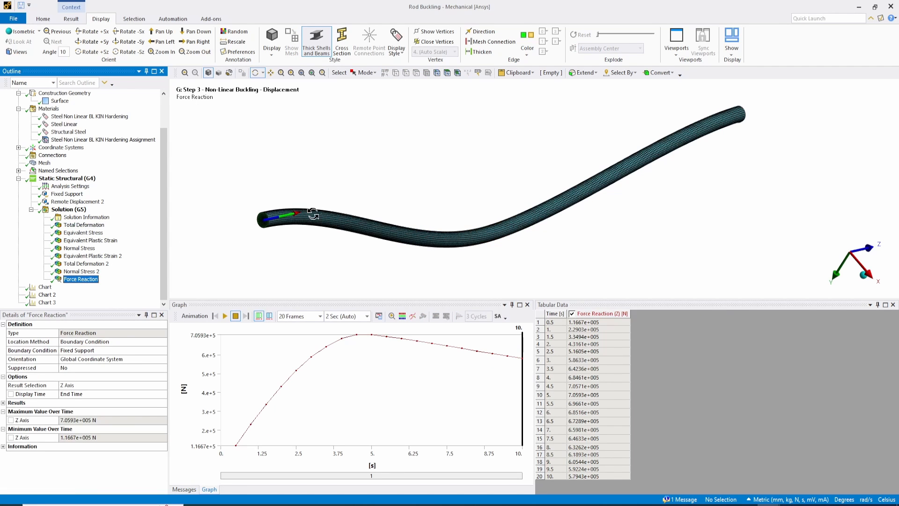
{"action": "left_click", "coordinate": [47, 294]}
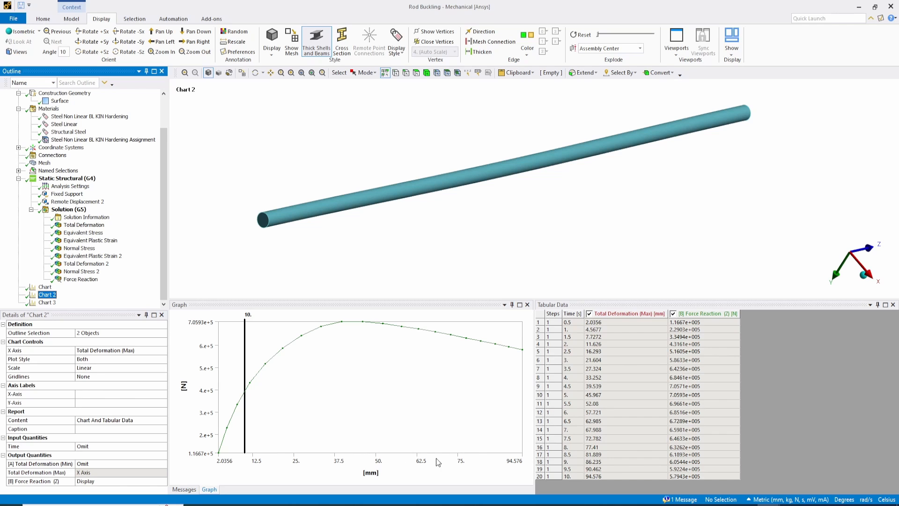
{"action": "left_click", "coordinate": [186, 364]}
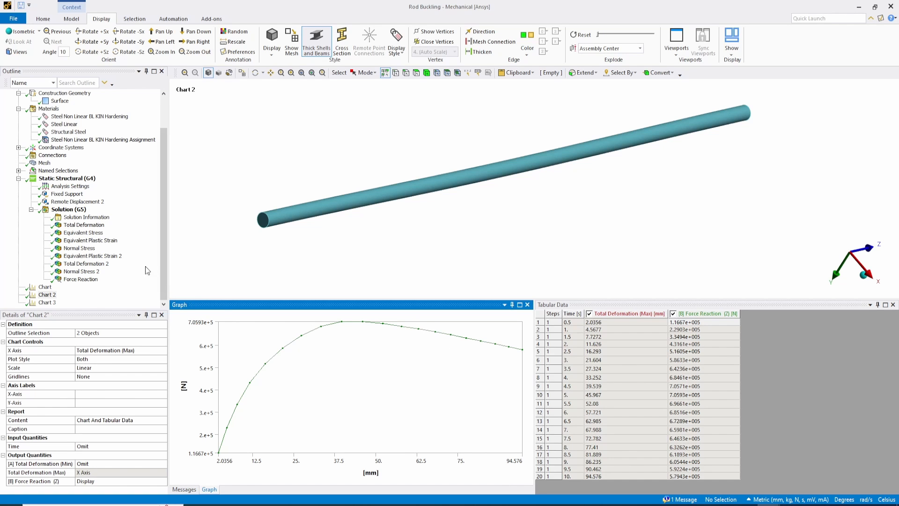
{"action": "left_click", "coordinate": [94, 227]}
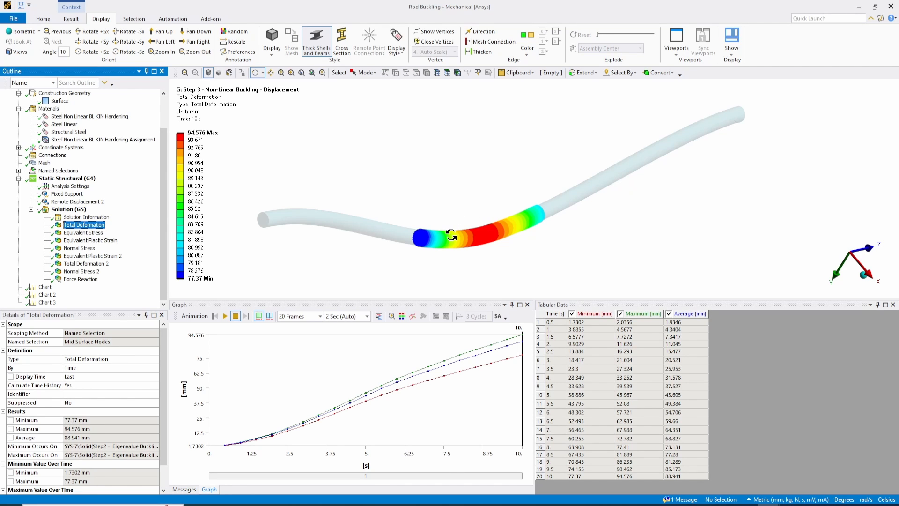
{"action": "left_click", "coordinate": [47, 294]}
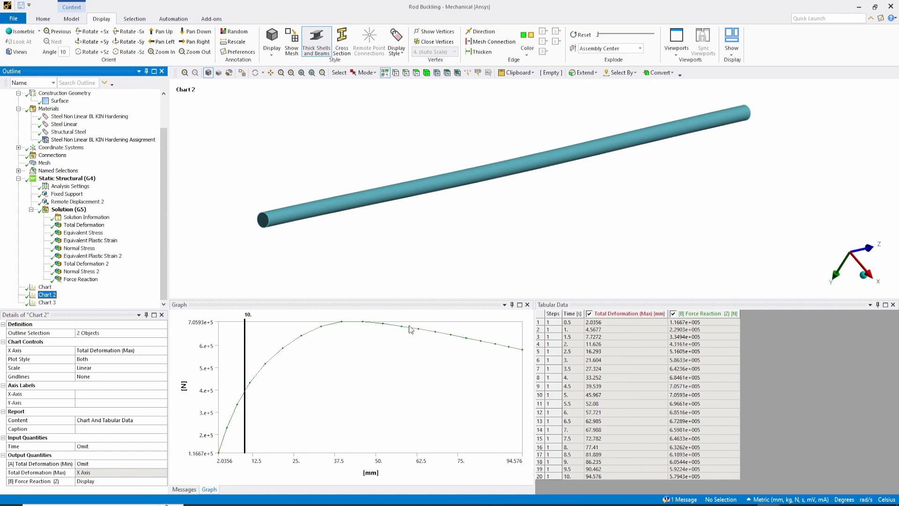
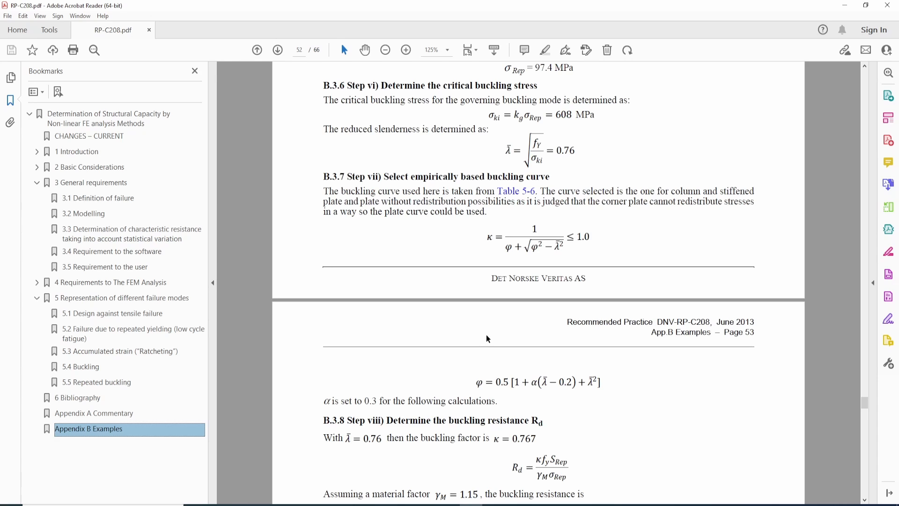
Read through the DNV-RP-C208 Appendix B frame example and examine the force-displacement curves in Figure B-17.
{"action": "scroll", "coordinate": [488, 338], "scroll_direction": "down", "scroll_amount": 15}
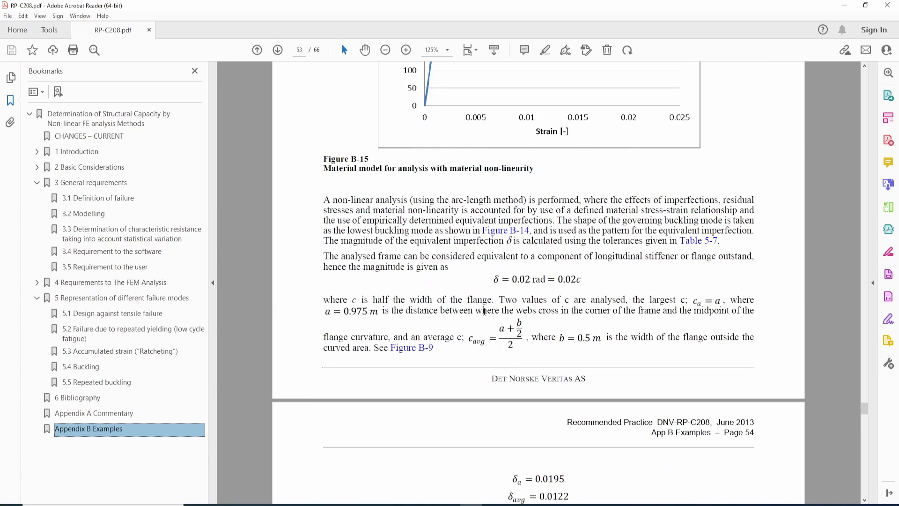
{"action": "scroll", "coordinate": [482, 311], "scroll_direction": "down", "scroll_amount": 18}
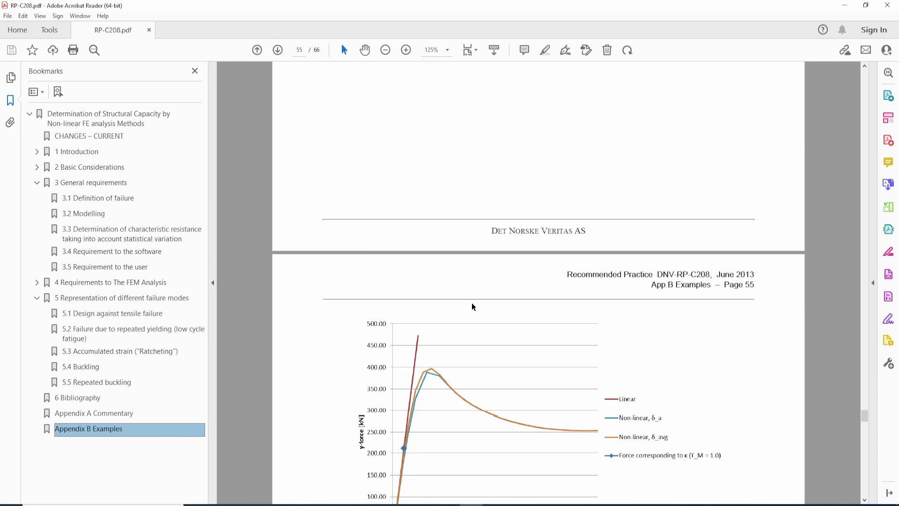
{"action": "scroll", "coordinate": [472, 307], "scroll_direction": "down", "scroll_amount": 4}
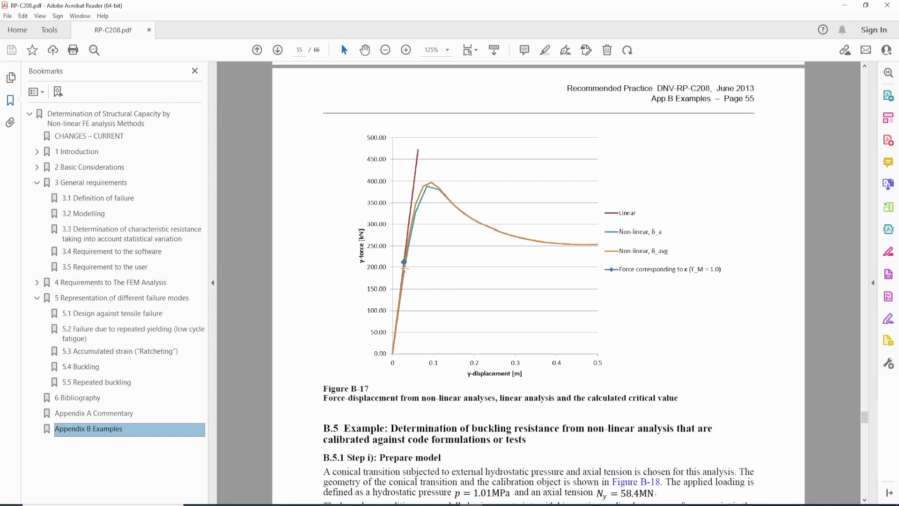
{"action": "left_click", "coordinate": [407, 50]}
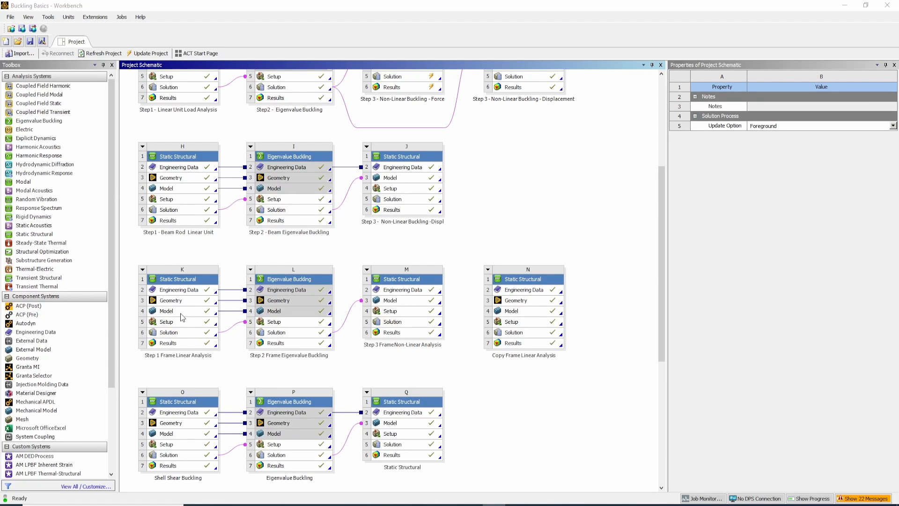
Switch to Workbench, open the Step 1 Frame Linear Analysis model and display the corner frame's mesh.
{"action": "left_click", "coordinate": [181, 311]}
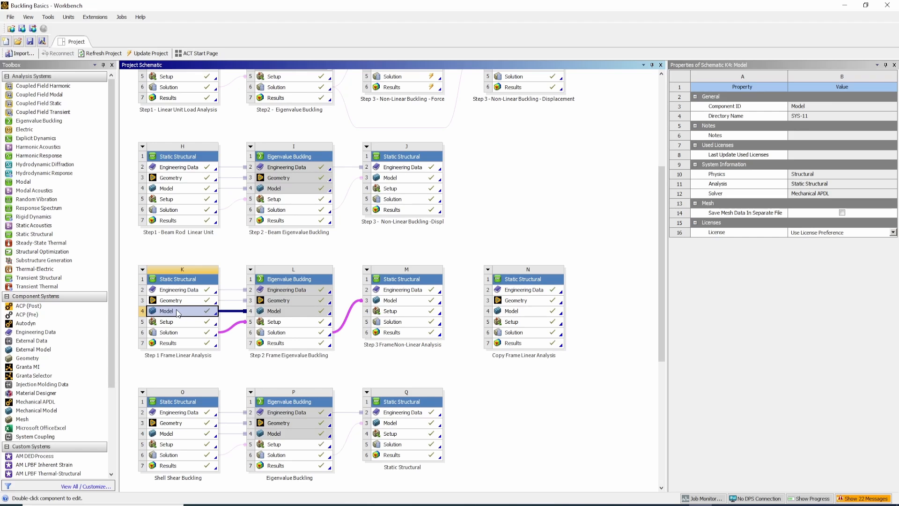
{"action": "double_click", "coordinate": [176, 310]}
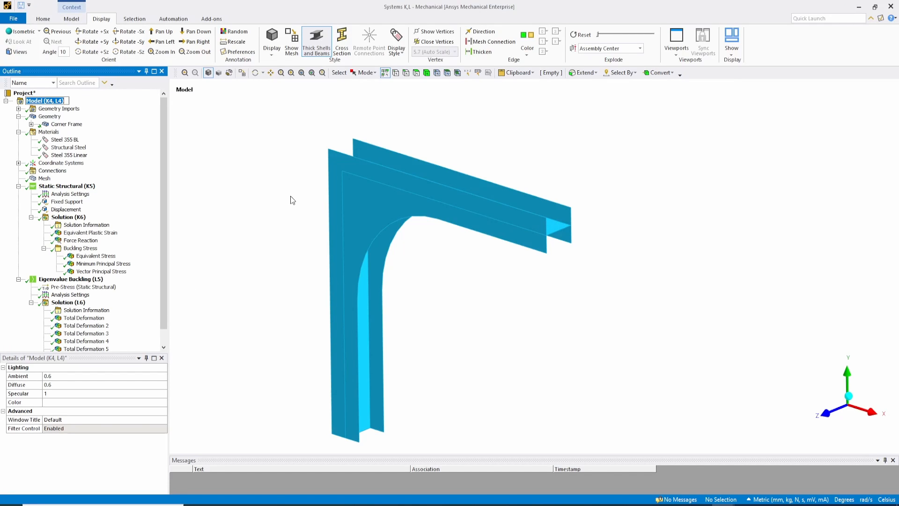
{"action": "middle_click_drag", "start_coordinate": [291, 196], "coordinate": [267, 209]}
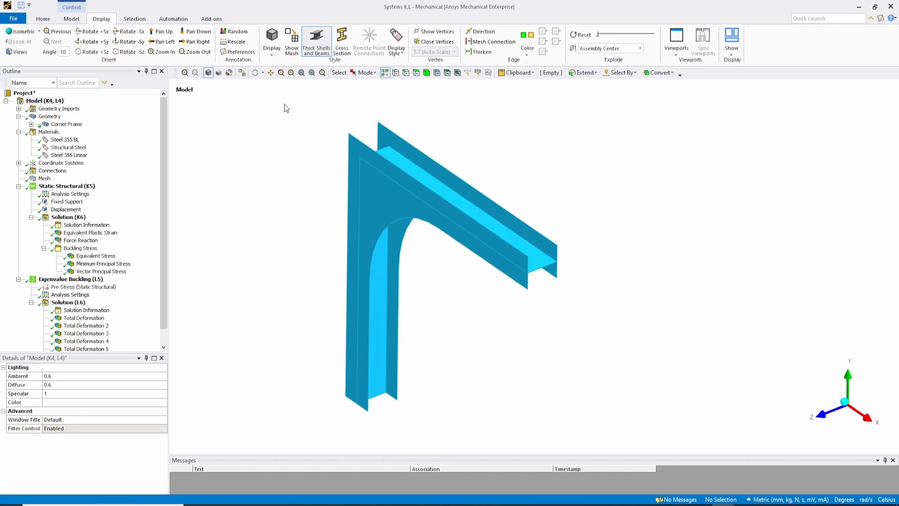
{"action": "left_click", "coordinate": [291, 42]}
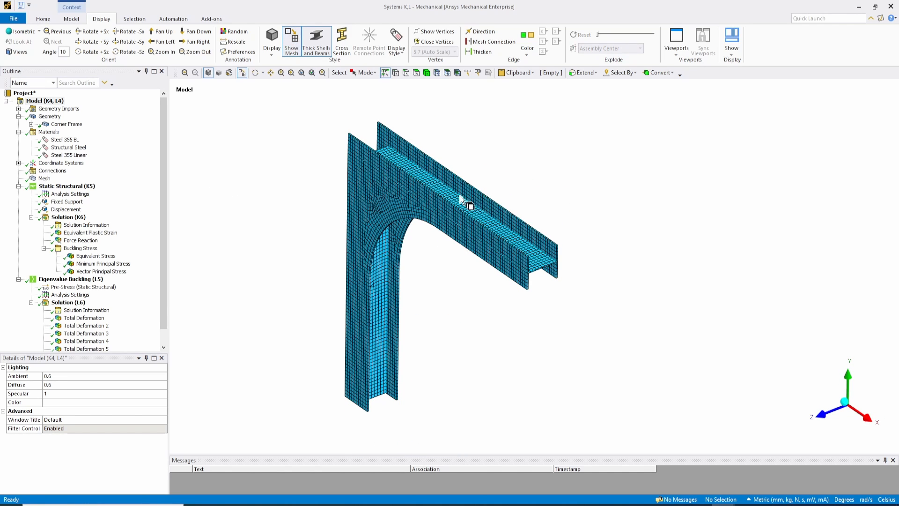
Examine the Steel 355 BL kinematic hardening curve and the Steel 355 Linear material properties.
{"action": "left_click", "coordinate": [68, 140]}
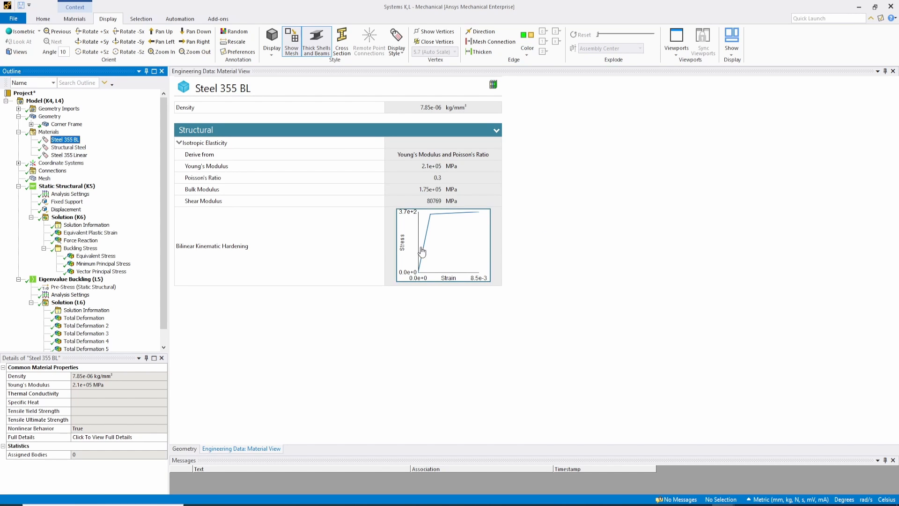
{"action": "left_click", "coordinate": [449, 249]}
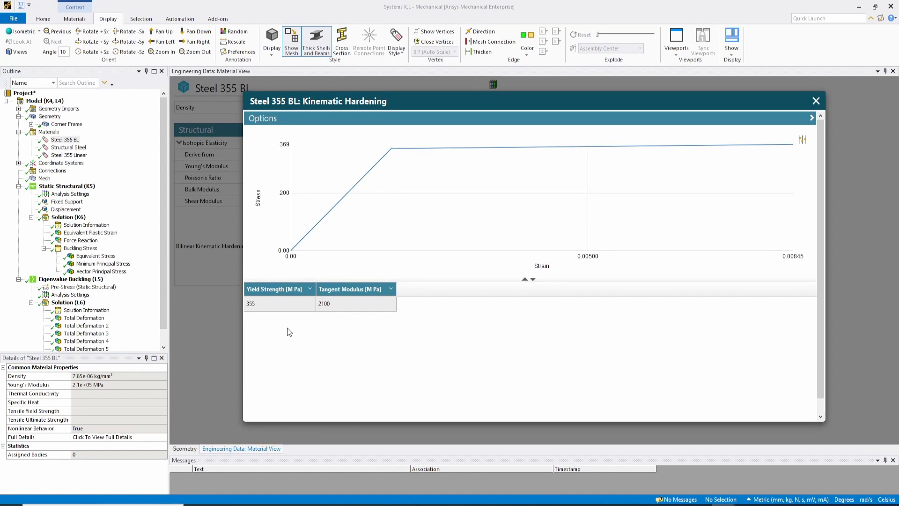
{"action": "left_click", "coordinate": [70, 155]}
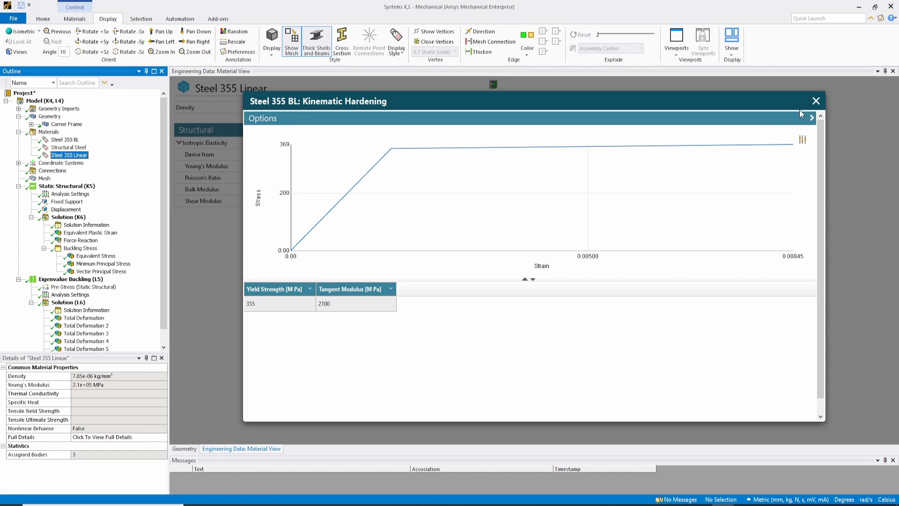
{"action": "left_click", "coordinate": [815, 101]}
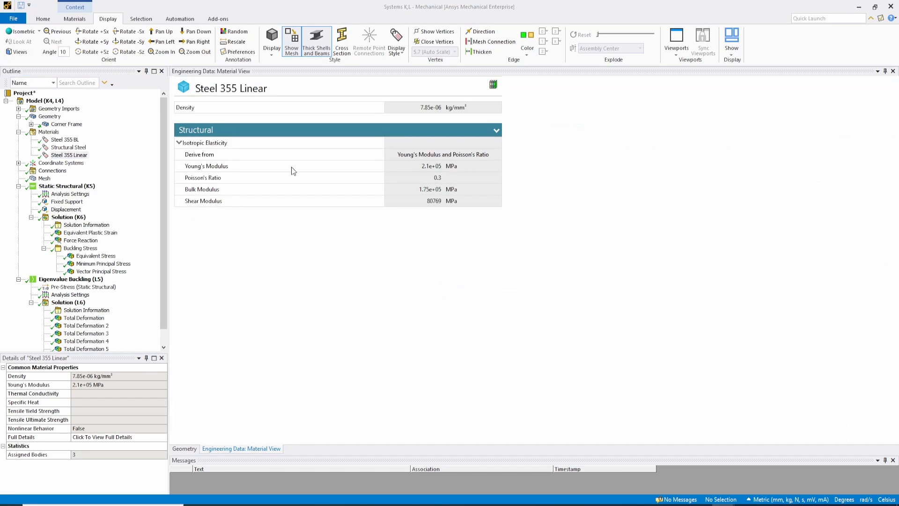
Review the linear frame model's mesh settings, the Fixed Support on the column base and the Displacement at the beam end.
{"action": "left_click", "coordinate": [43, 178]}
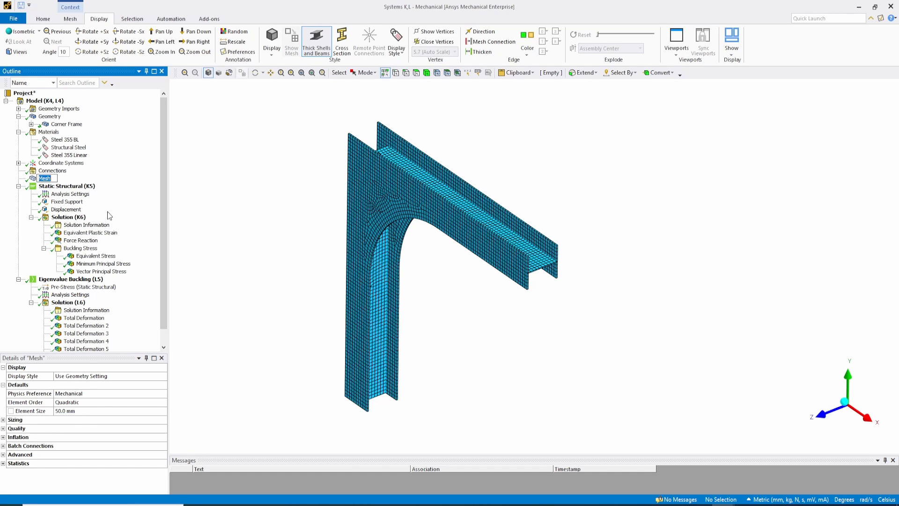
{"action": "left_click", "coordinate": [68, 201]}
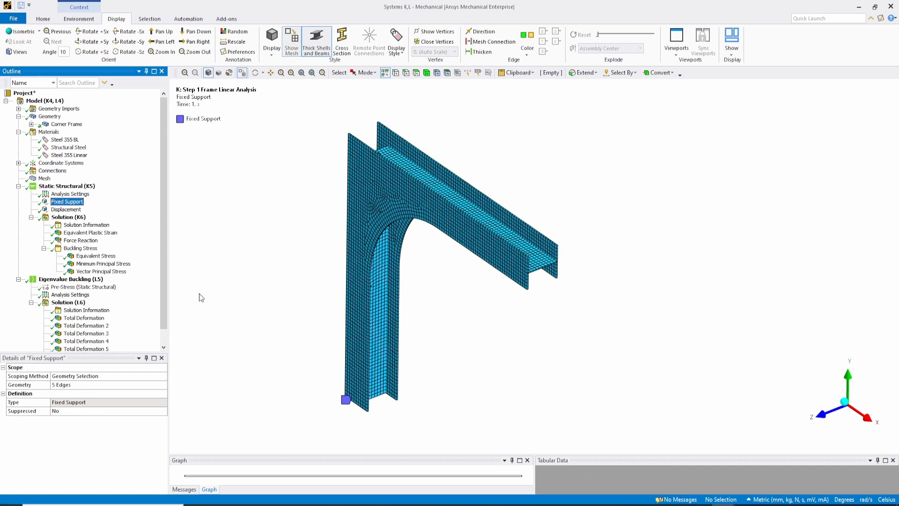
{"action": "middle_click_drag", "start_coordinate": [270, 350], "coordinate": [291, 325]}
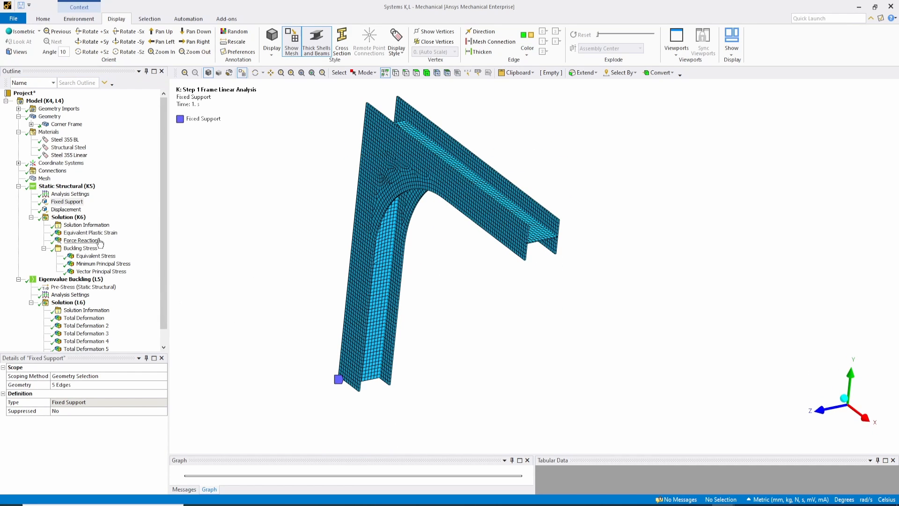
{"action": "left_click", "coordinate": [66, 209]}
{"action": "mouse_move", "coordinate": [510, 291]}
{"action": "middle_mouse_down"}
{"action": "mouse_move", "coordinate": [481, 275]}
{"action": "mouse_move", "coordinate": [497, 285]}
{"action": "middle_mouse_up"}
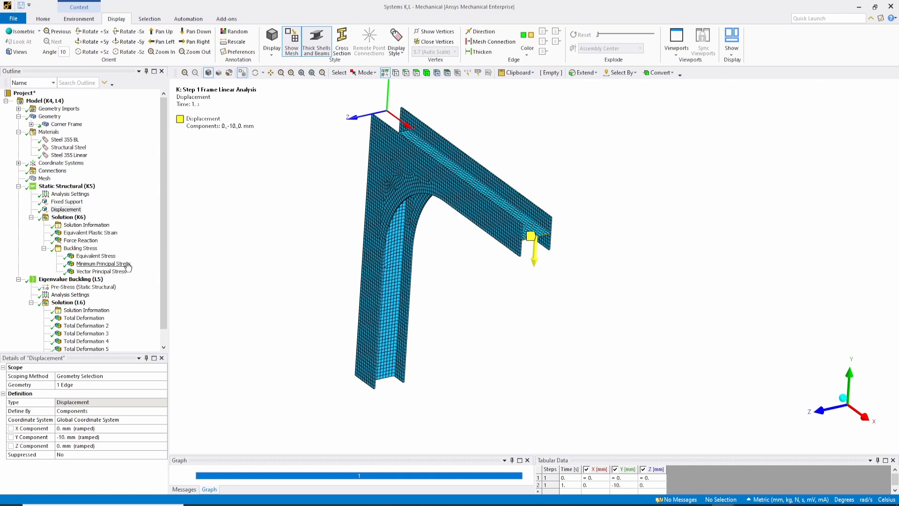
Inspect the Minimum Principal Stress and Vector Principal Stress results around the frame's curved inner corner.
{"action": "left_click", "coordinate": [112, 264]}
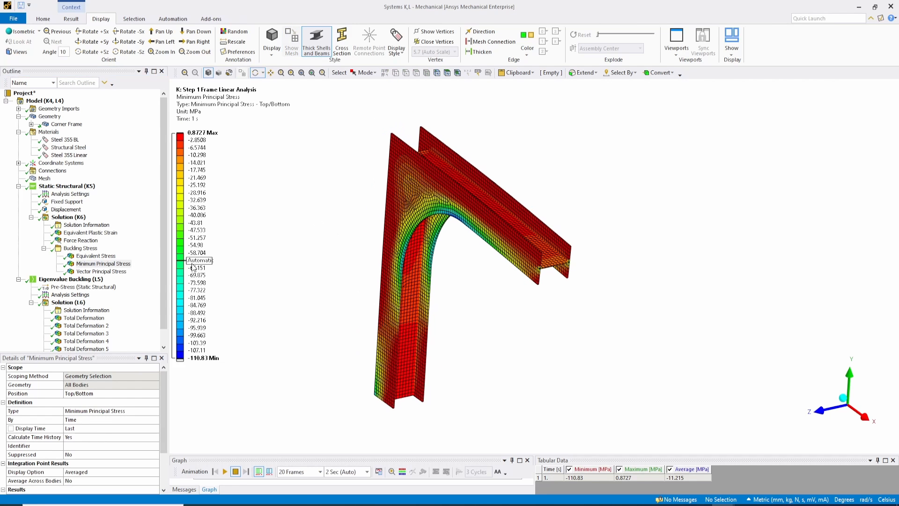
{"action": "left_click", "coordinate": [112, 272]}
{"action": "left_click_drag", "start_coordinate": [282, 275], "coordinate": [399, 208]}
{"action": "scroll", "coordinate": [401, 207], "scroll_direction": "up", "scroll_amount": 5}
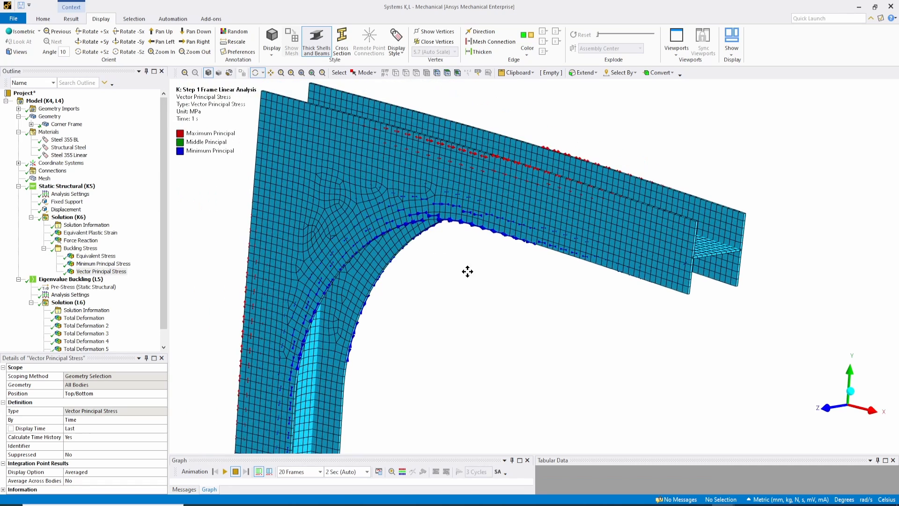
{"action": "left_click_drag", "start_coordinate": [468, 271], "coordinate": [469, 228]}
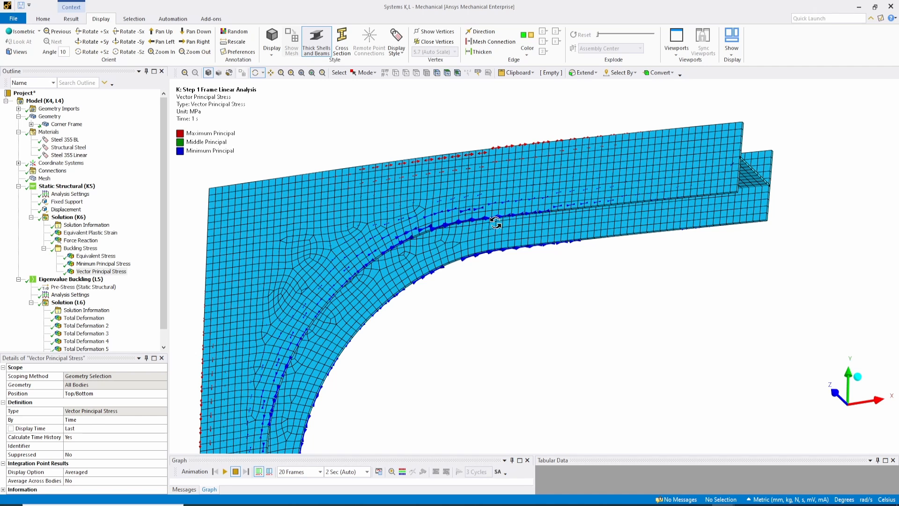
{"action": "mouse_move", "coordinate": [412, 236]}
{"action": "left_mouse_down"}
{"action": "mouse_move", "coordinate": [427, 231]}
{"action": "mouse_move", "coordinate": [402, 215]}
{"action": "mouse_move", "coordinate": [410, 219]}
{"action": "left_mouse_up"}
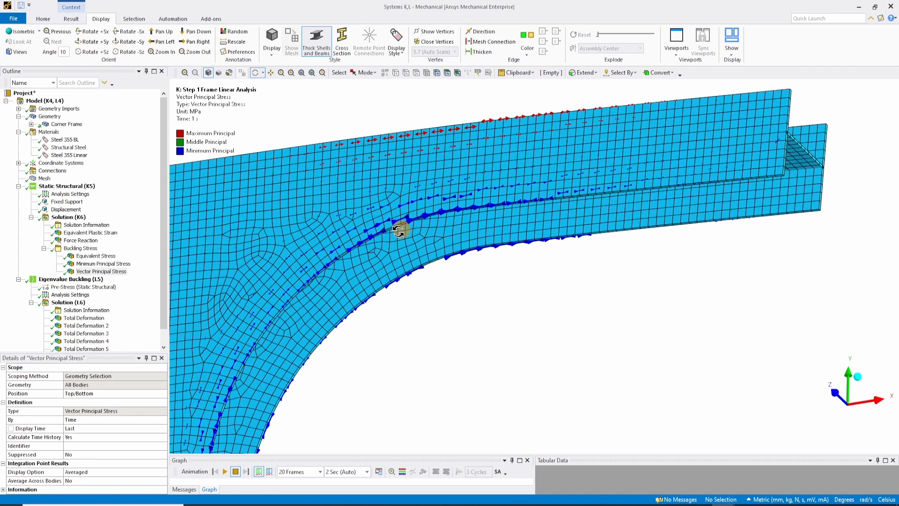
{"action": "left_click_drag", "start_coordinate": [371, 240], "coordinate": [367, 202]}
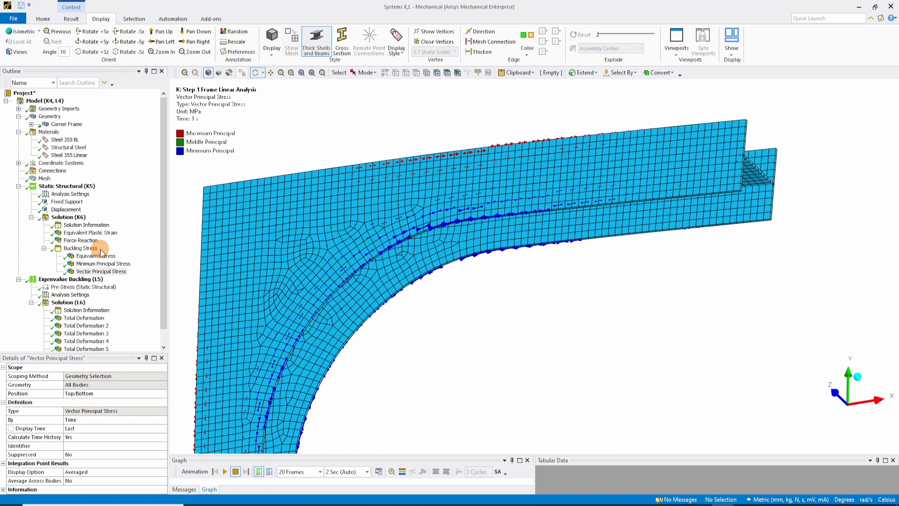
Check the linear frame's Force Reaction result and the Analysis Settings of the eigenvalue buckling system.
{"action": "left_click", "coordinate": [80, 240]}
{"action": "left_click_drag", "start_coordinate": [160, 236], "coordinate": [161, 253]}
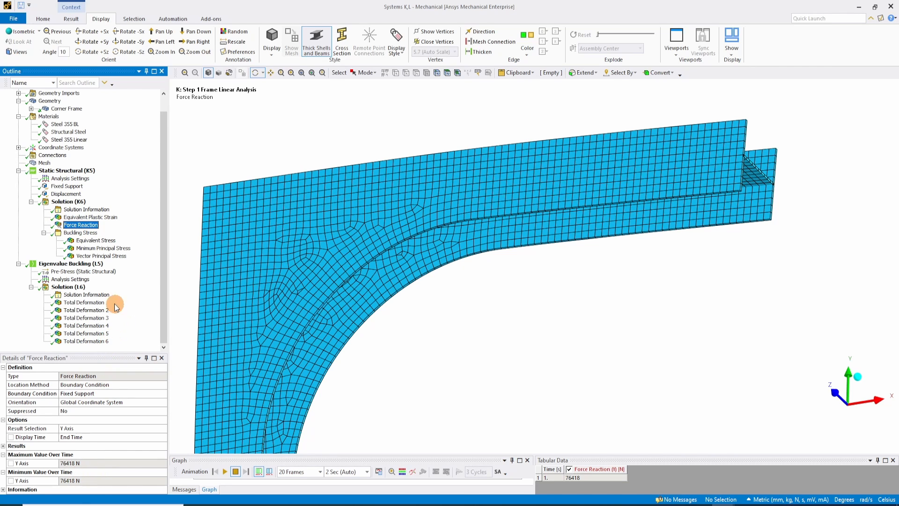
{"action": "left_click", "coordinate": [76, 280]}
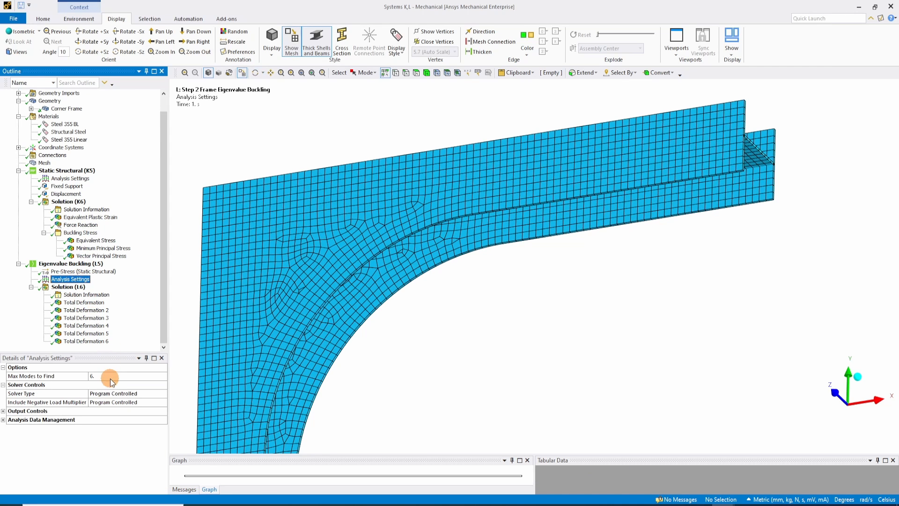
Examine and animate the first buckling mode's Total Deformation at the frame corner.
{"action": "left_click", "coordinate": [84, 302]}
{"action": "middle_click_drag", "start_coordinate": [363, 280], "coordinate": [352, 219], "text": "ctrl"}
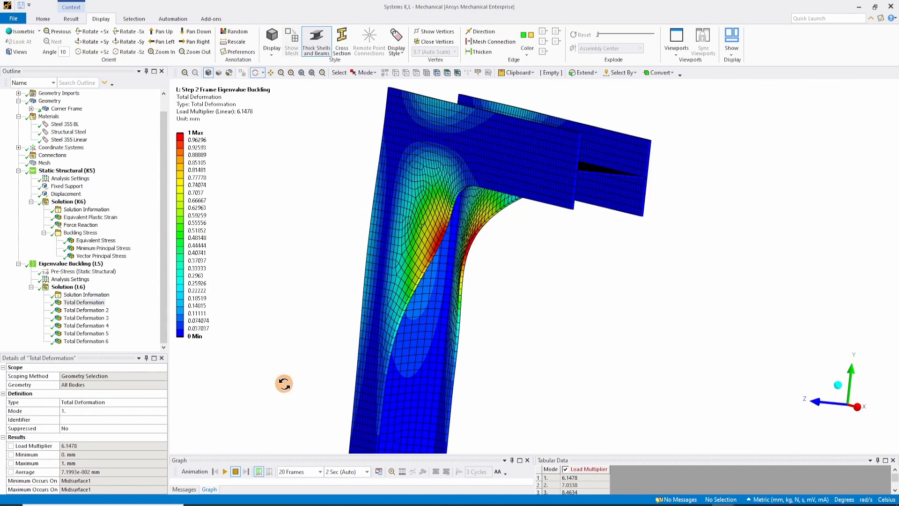
{"action": "left_click", "coordinate": [225, 472]}
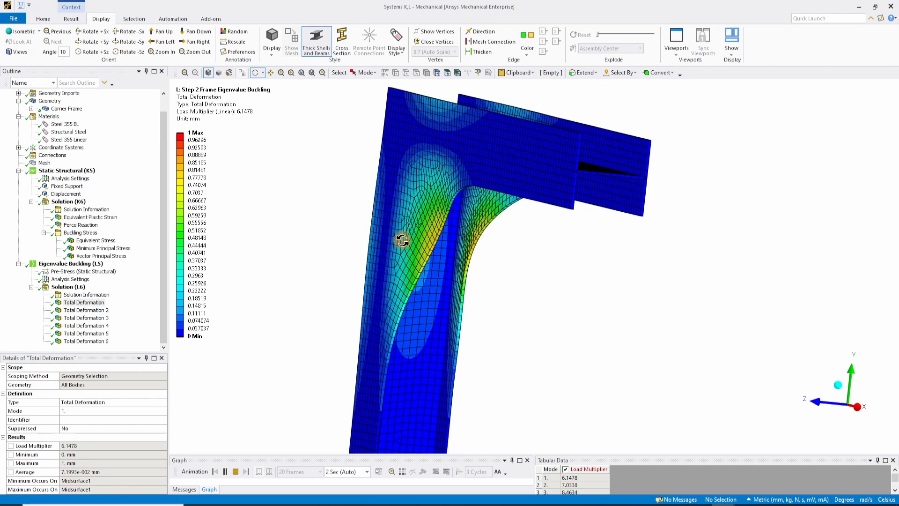
{"action": "left_click", "coordinate": [236, 471]}
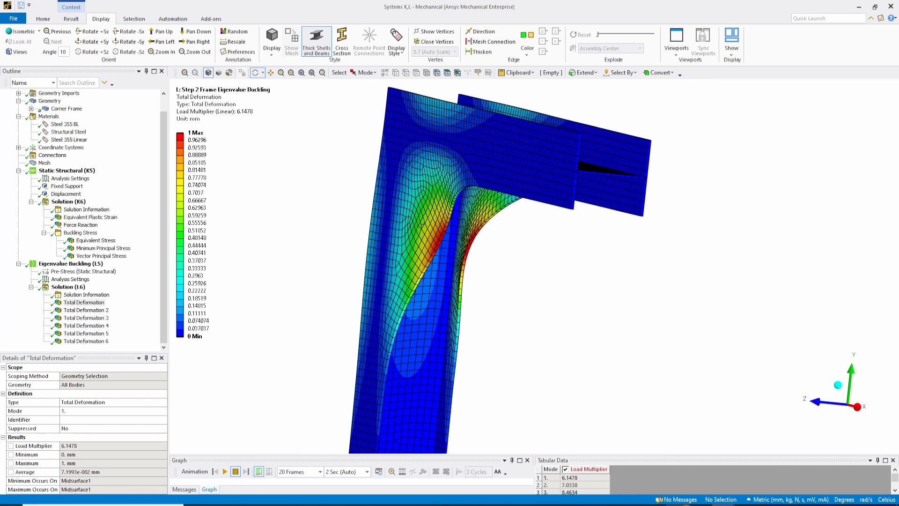
In Workbench, check the eigenvalue solution's Scale Factor and Mode transfer settings, and open the Step 3 Frame Non-Linear Analysis model.
{"action": "left_click", "coordinate": [696, 505]}
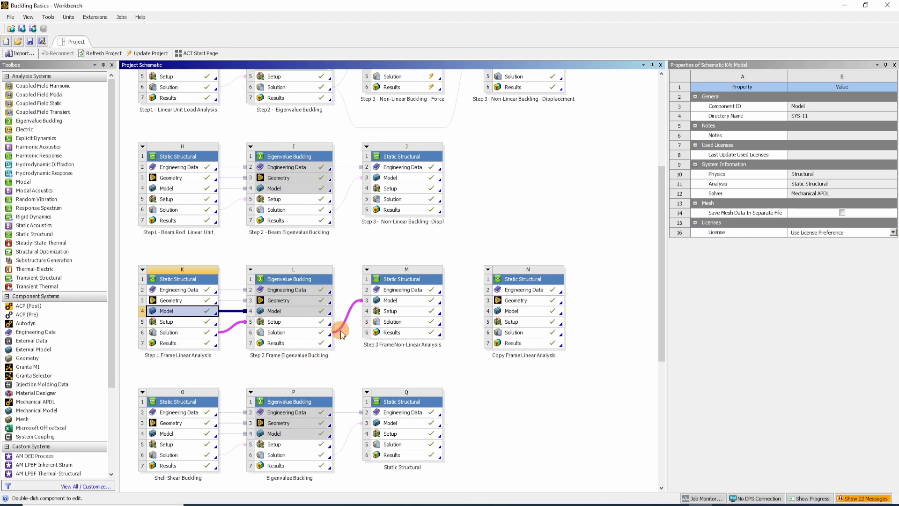
{"action": "left_click", "coordinate": [277, 333]}
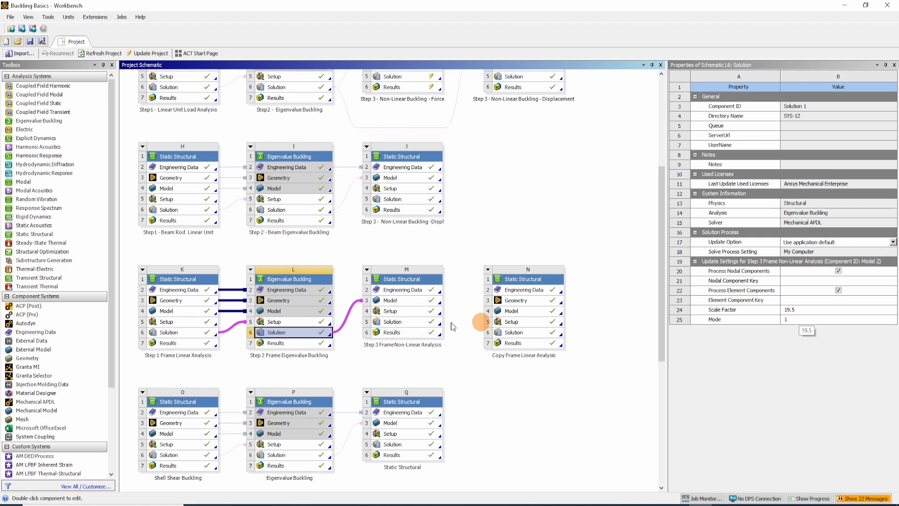
{"action": "left_click", "coordinate": [407, 304]}
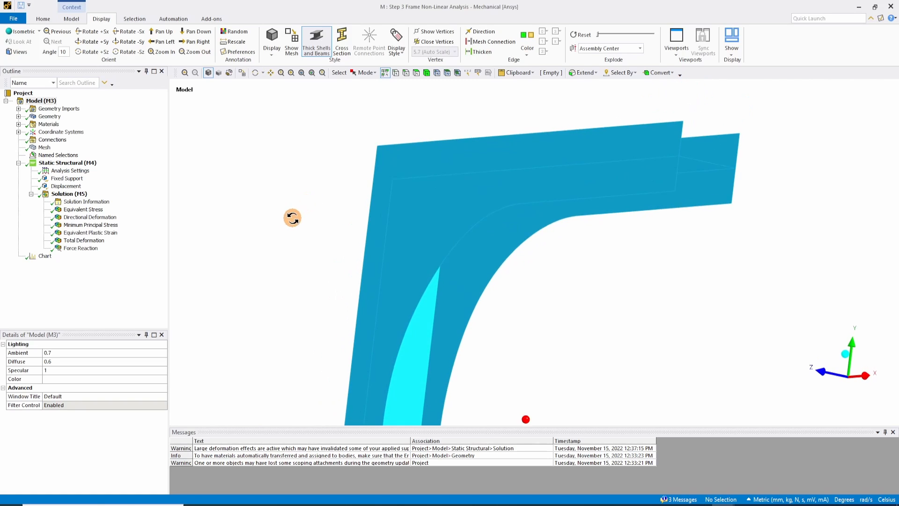
Display the non-linear frame model's mesh and inspect the imperfection shape along the curved flange from several angles.
{"action": "left_click", "coordinate": [291, 42]}
{"action": "middle_click_drag", "start_coordinate": [377, 181], "coordinate": [315, 181]}
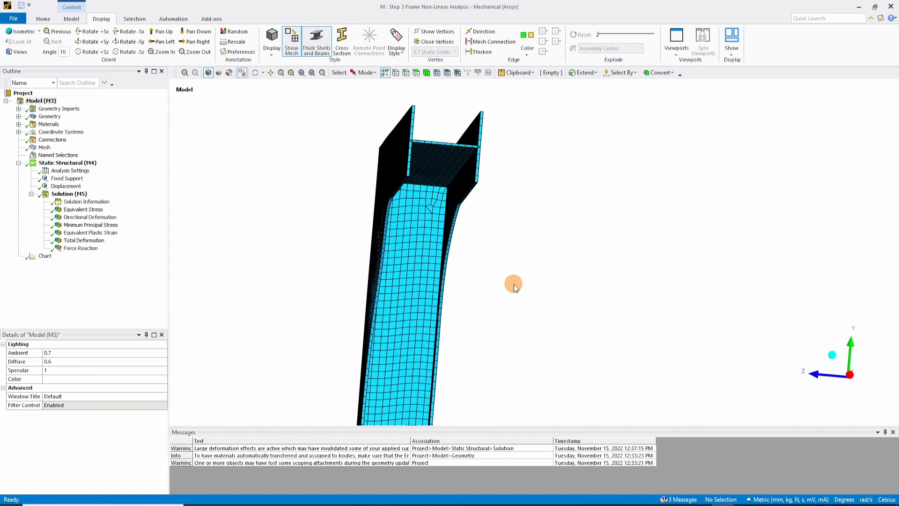
{"action": "middle_click_drag", "start_coordinate": [534, 257], "coordinate": [400, 175]}
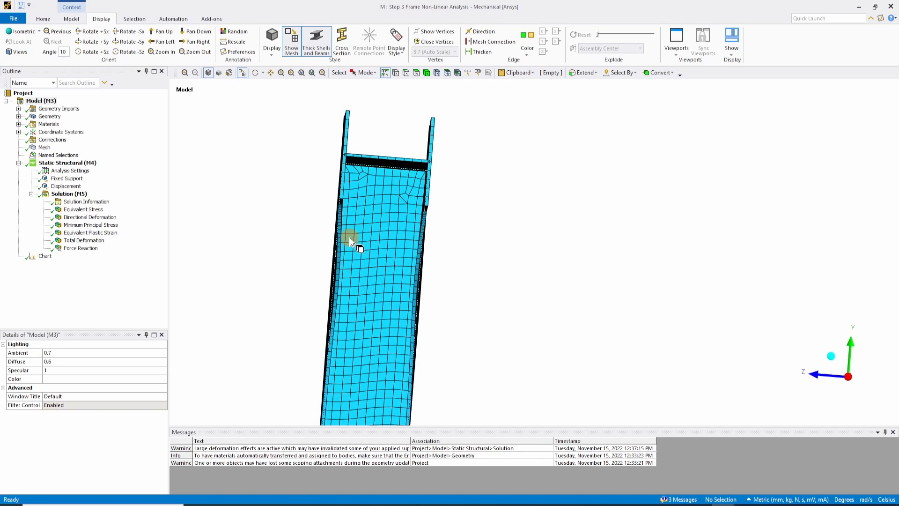
{"action": "mouse_move", "coordinate": [350, 238]}
{"action": "middle_mouse_down"}
{"action": "mouse_move", "coordinate": [325, 260]}
{"action": "mouse_move", "coordinate": [255, 279]}
{"action": "mouse_move", "coordinate": [333, 234]}
{"action": "middle_mouse_up"}
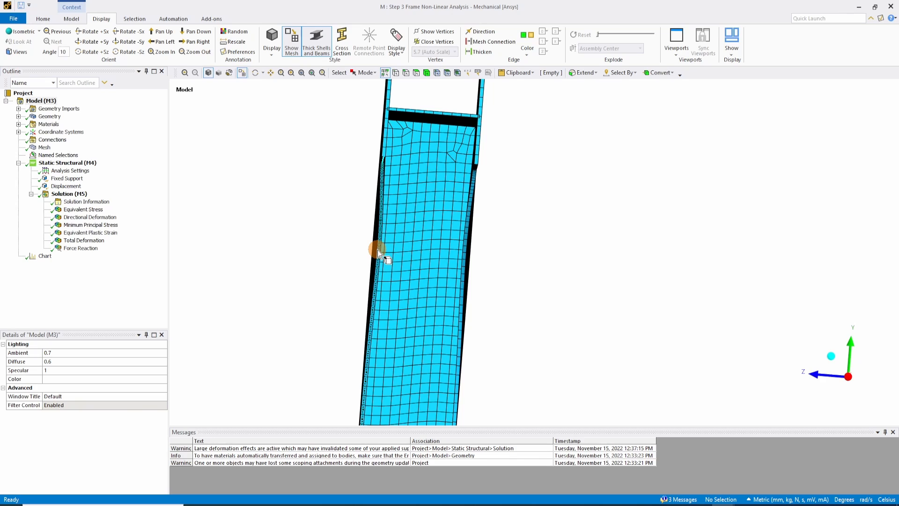
{"action": "middle_click_drag", "start_coordinate": [377, 249], "coordinate": [255, 229]}
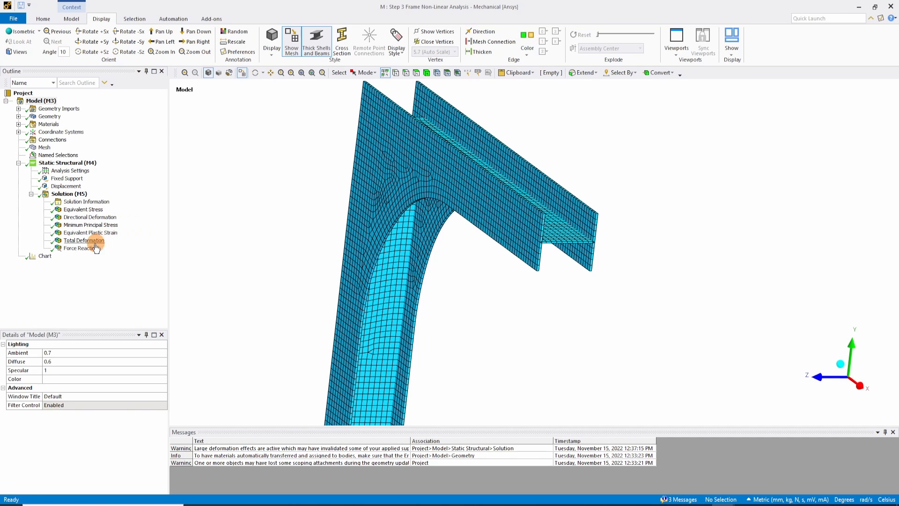
Review the non-linear frame model's Fixed Support, Displacement and Mesh entries, and its Steel 355 BL material properties.
{"action": "left_click", "coordinate": [67, 179]}
{"action": "left_click", "coordinate": [69, 187]}
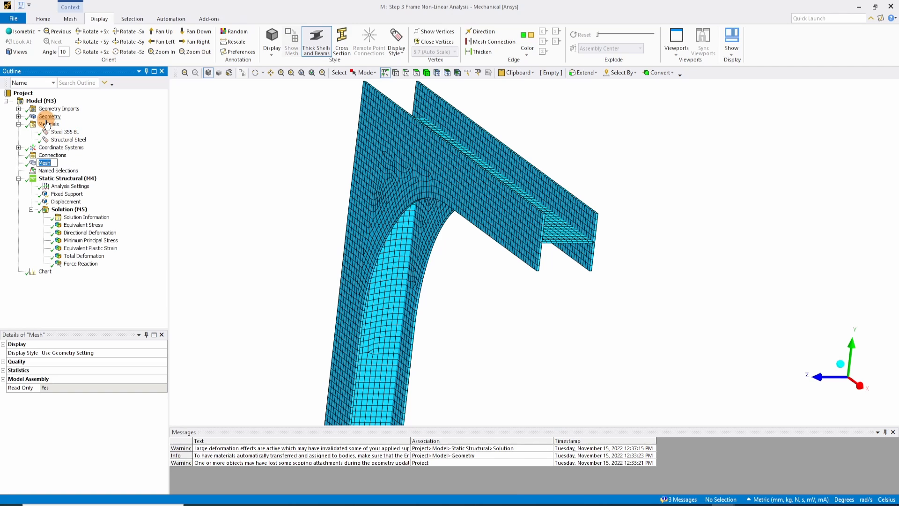
{"action": "left_click", "coordinate": [70, 132]}
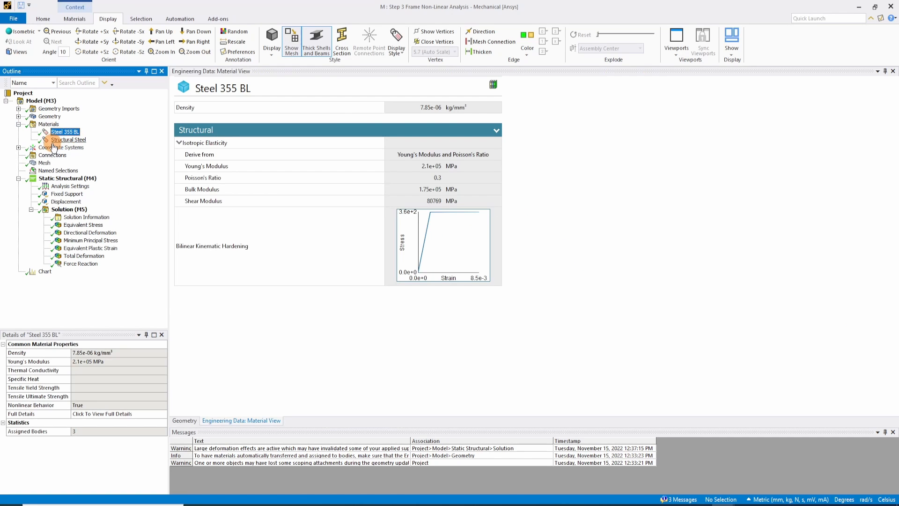
Review the non-linear frame model's Analysis Settings for substeps and large deflection, and its Force Convergence plot in Solution Information.
{"action": "left_click", "coordinate": [50, 116]}
{"action": "left_click", "coordinate": [66, 187]}
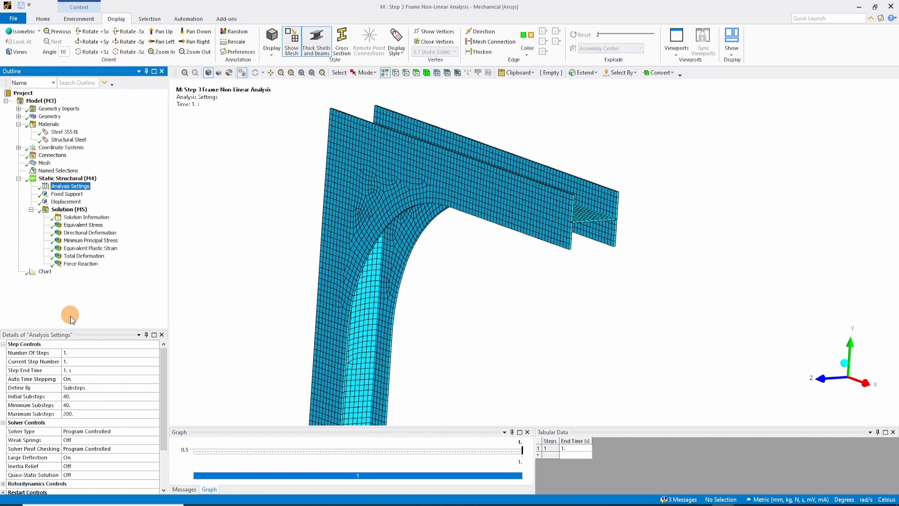
{"action": "left_click_drag", "start_coordinate": [71, 329], "coordinate": [75, 281]}
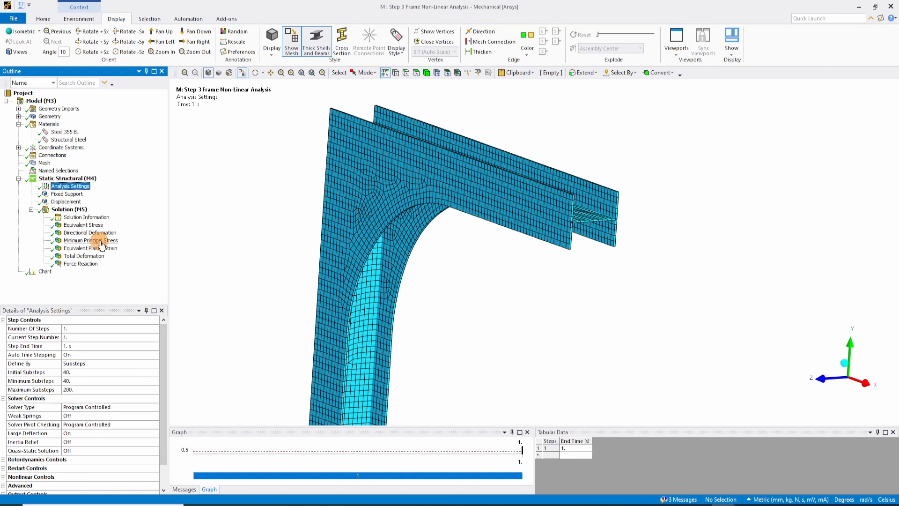
{"action": "left_click", "coordinate": [89, 216]}
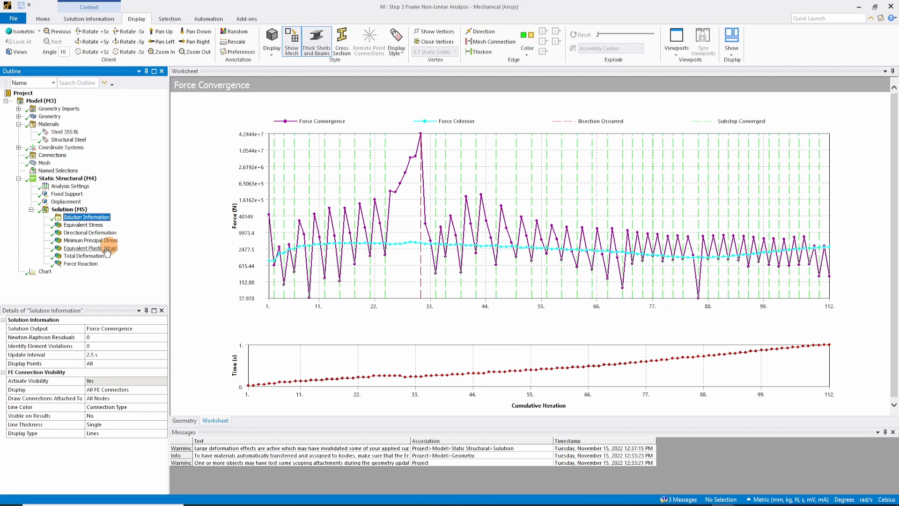
Display the chart of Force Reaction against Directional Deformation and enlarge the graph area to read the load-displacement curve.
{"action": "left_click", "coordinate": [44, 271]}
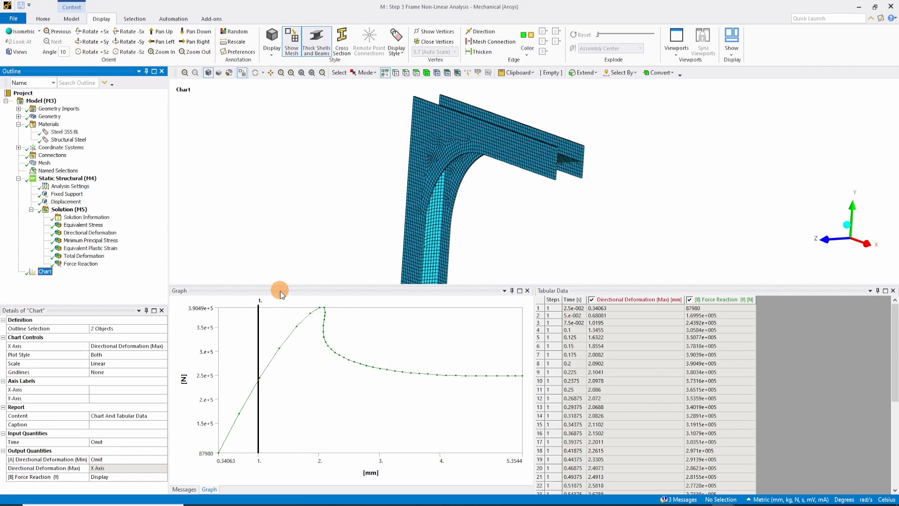
{"action": "left_click", "coordinate": [422, 337]}
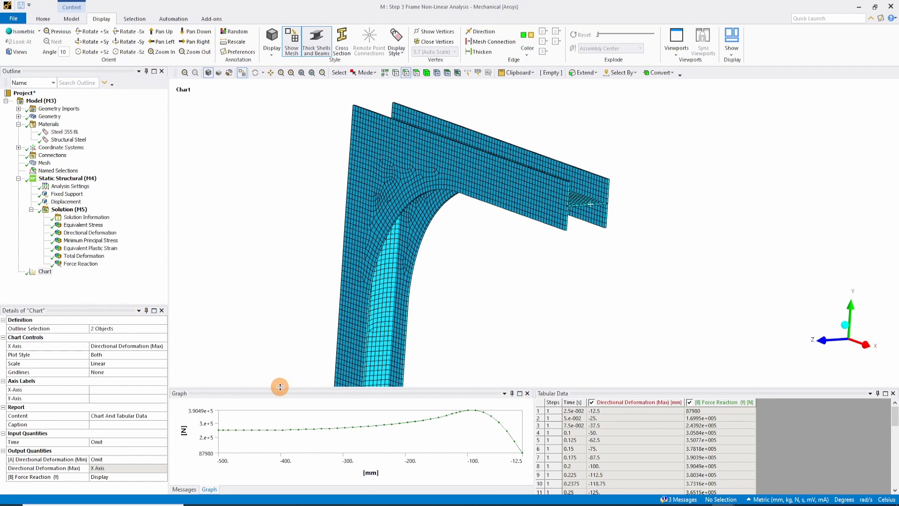
{"action": "left_click_drag", "start_coordinate": [280, 387], "coordinate": [277, 319]}
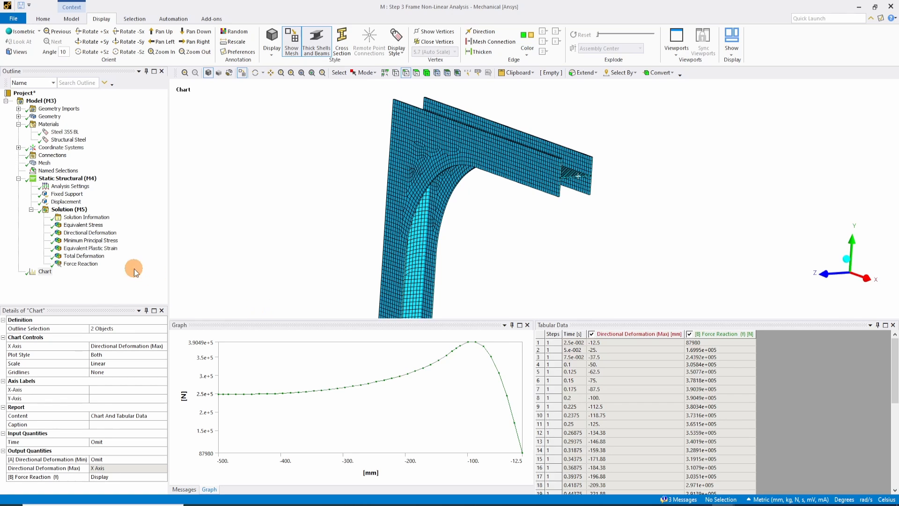
Check the Y-axis Directional Deformation result at the loaded edge and follow the Force Reaction curve over the load history.
{"action": "left_click", "coordinate": [89, 232]}
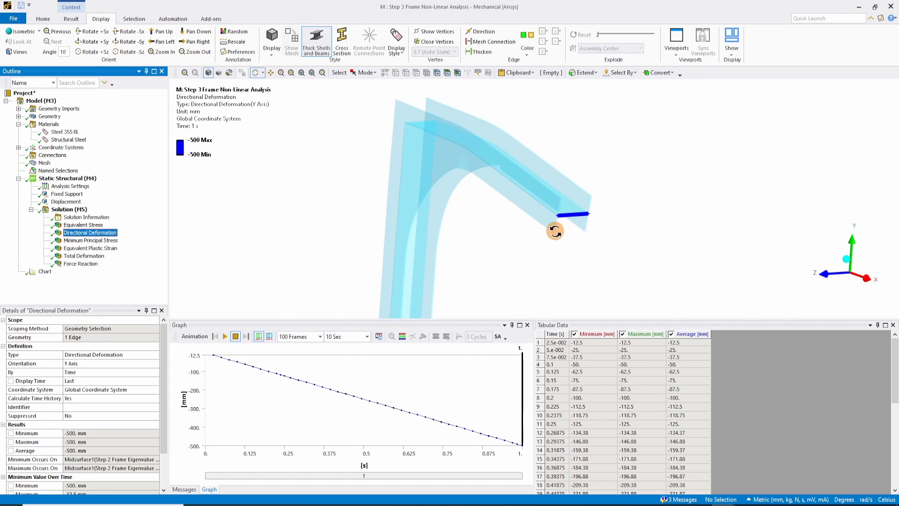
{"action": "left_click", "coordinate": [78, 264]}
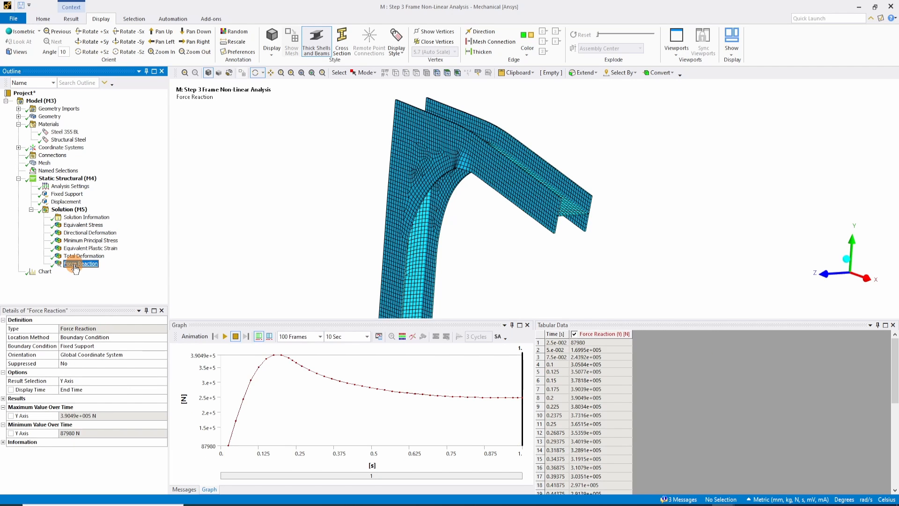
{"action": "left_click", "coordinate": [234, 417]}
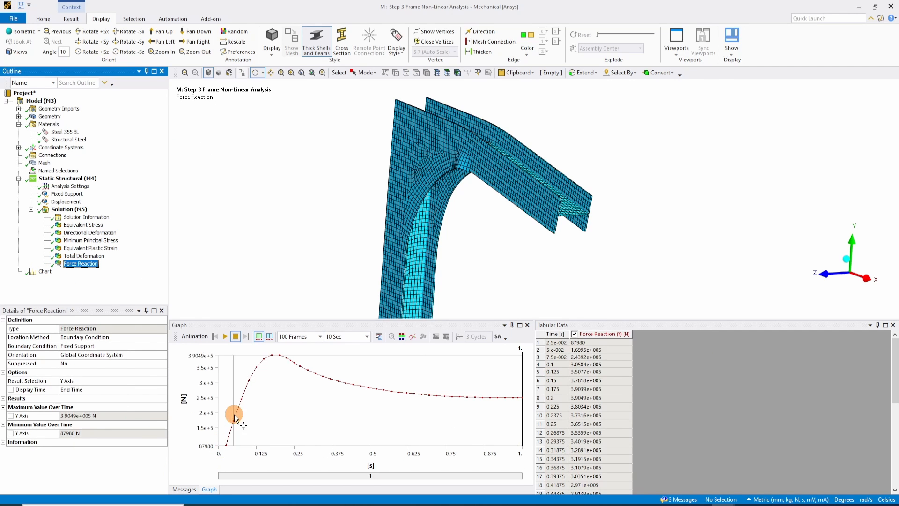
{"action": "left_click_drag", "start_coordinate": [234, 416], "coordinate": [515, 400]}
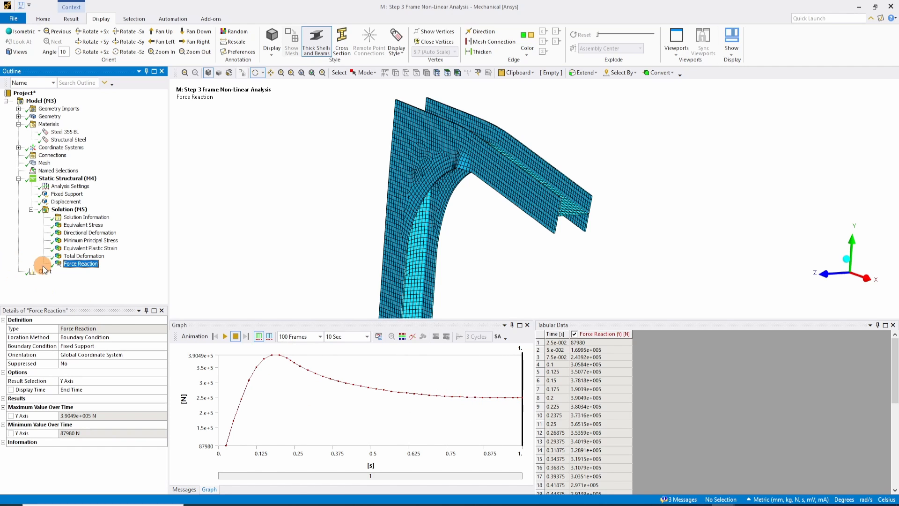
Animate the non-linear frame's Minimum Principal Stress and examine the buckling at the curved flange from several angles.
{"action": "left_click", "coordinate": [89, 241]}
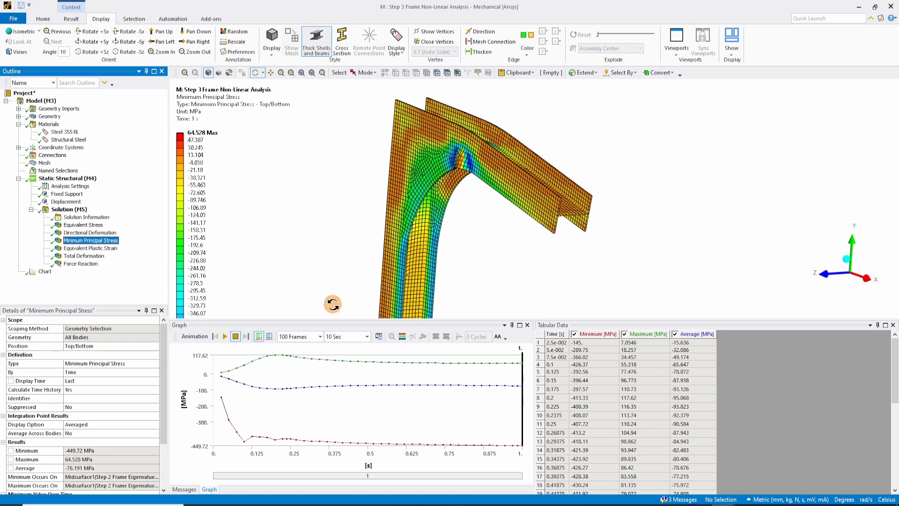
{"action": "left_click_drag", "start_coordinate": [332, 318], "coordinate": [335, 401]}
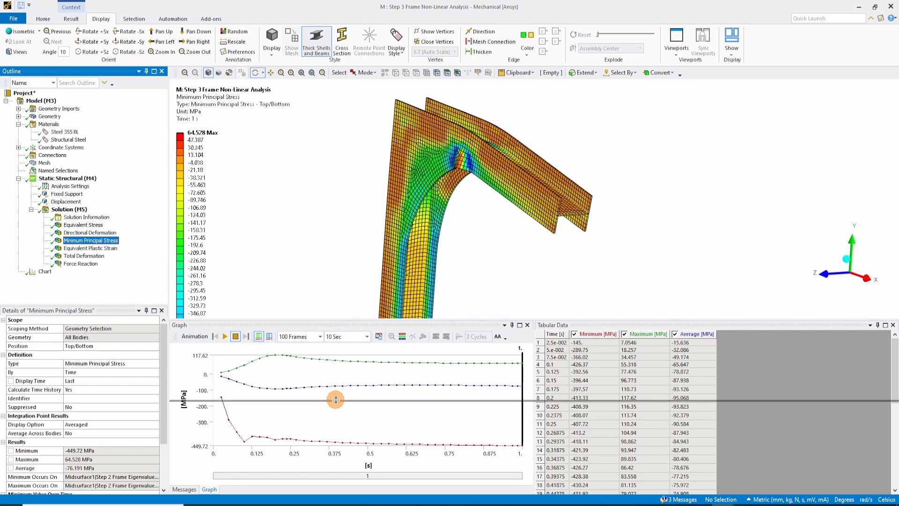
{"action": "scroll", "coordinate": [366, 339], "scroll_direction": "up", "scroll_amount": 3}
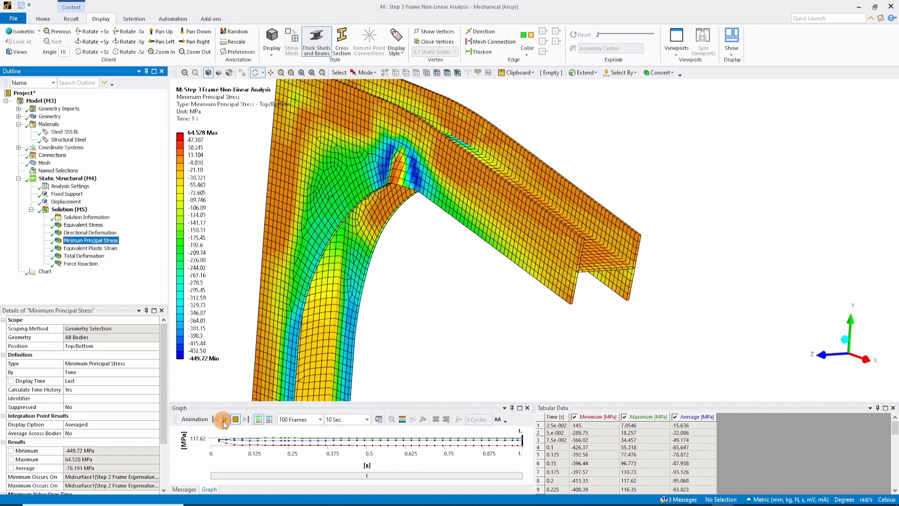
{"action": "left_click", "coordinate": [224, 419]}
{"action": "left_click_drag", "start_coordinate": [411, 248], "coordinate": [465, 238]}
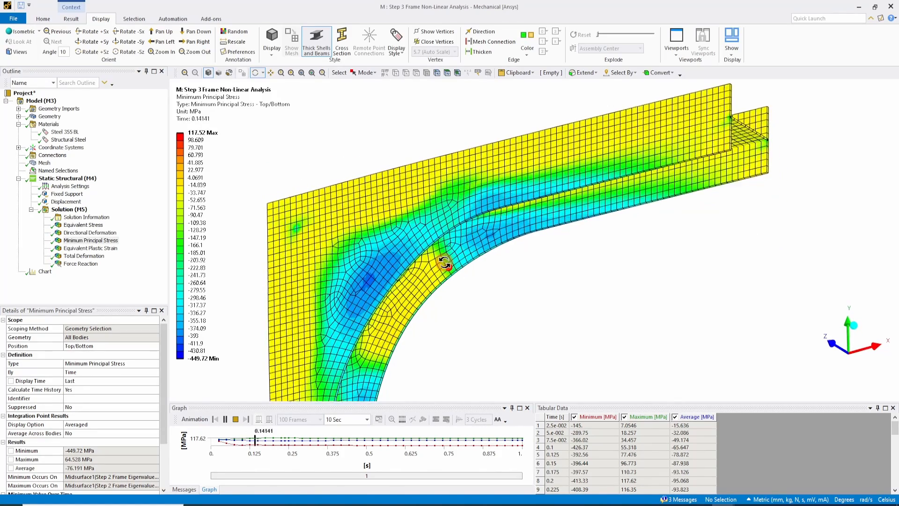
{"action": "left_click_drag", "start_coordinate": [445, 262], "coordinate": [450, 243]}
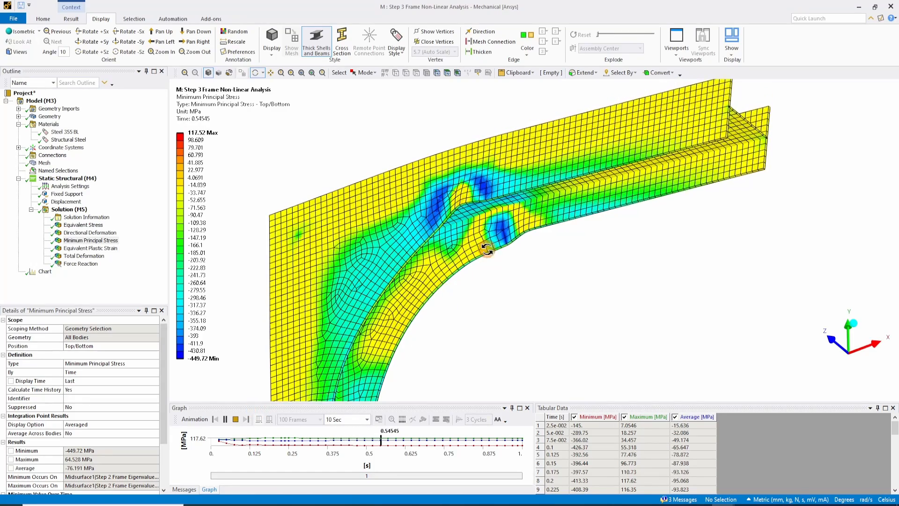
{"action": "left_click_drag", "start_coordinate": [487, 249], "coordinate": [374, 310]}
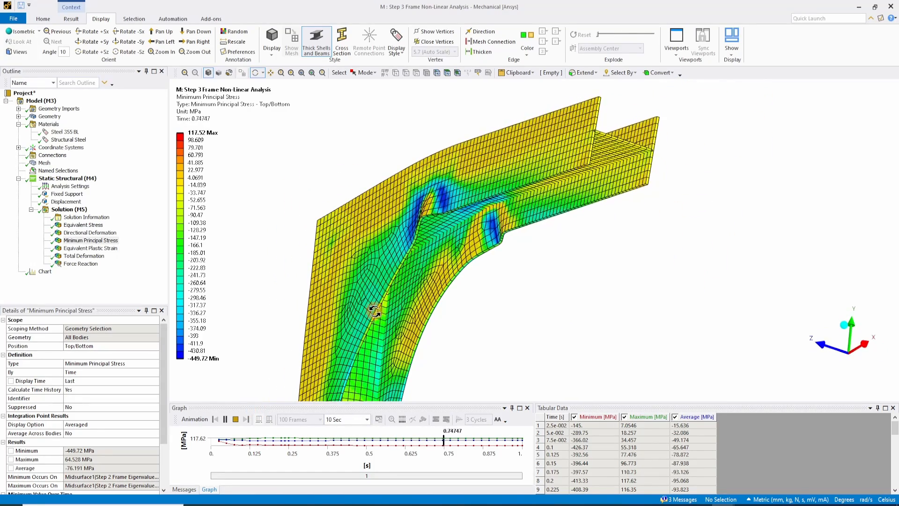
{"action": "left_click", "coordinate": [236, 419]}
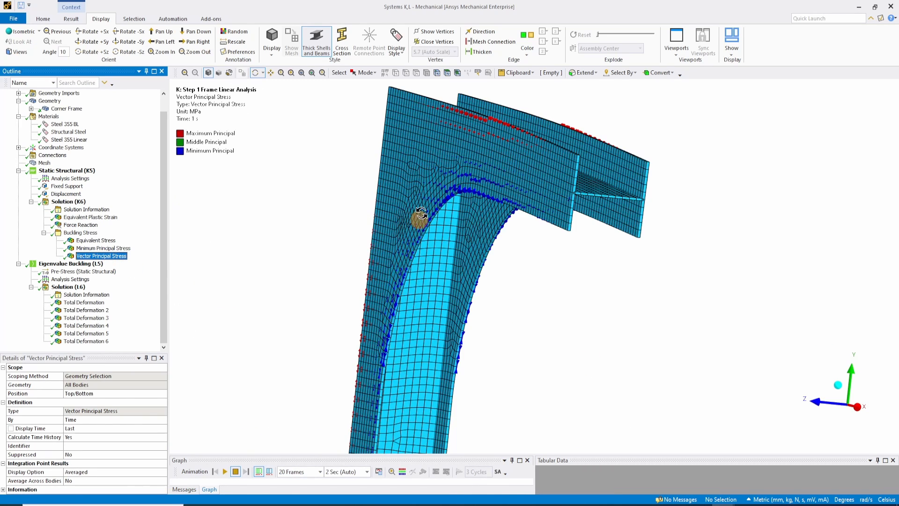
Inspect the linear frame's Vector Principal Stress at the corner, and review the Remote Displacement in the Shell Shear Buckling model.
{"action": "left_click_drag", "start_coordinate": [421, 213], "coordinate": [525, 144]}
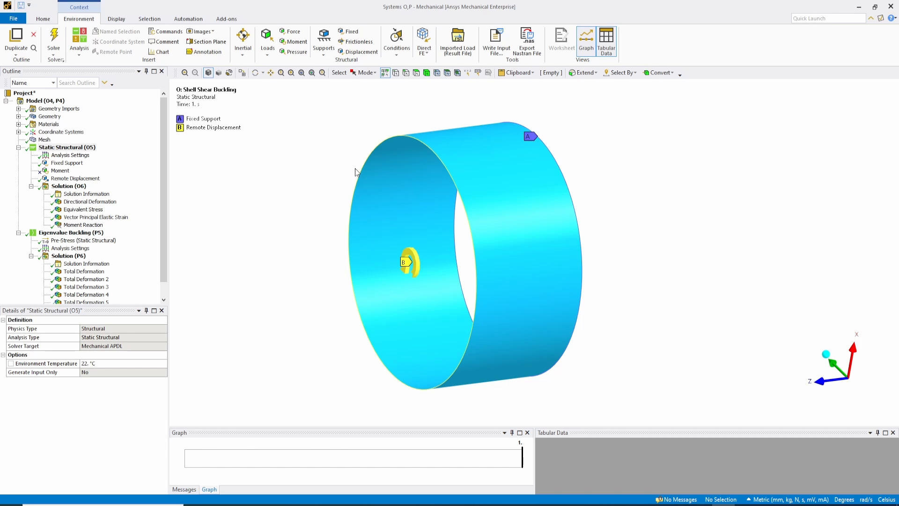
{"action": "left_click", "coordinate": [75, 178]}
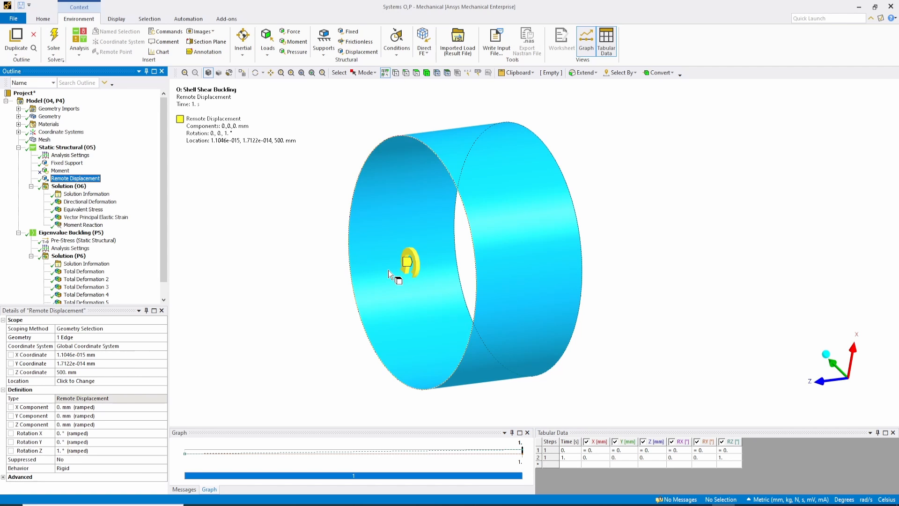
{"action": "key", "text": "F2"}
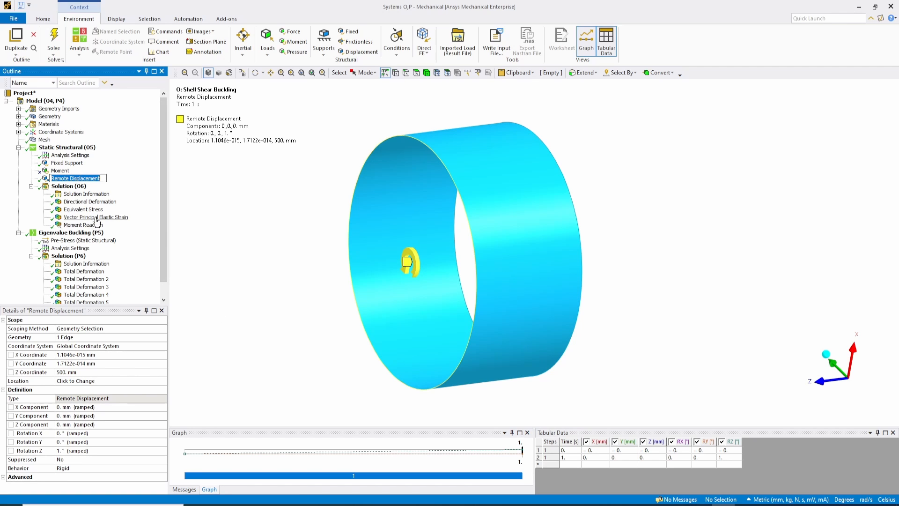
Display the shell's Vector Principal Elastic Strain and examine the principal vector directions close up in a side view along X.
{"action": "left_click", "coordinate": [96, 218]}
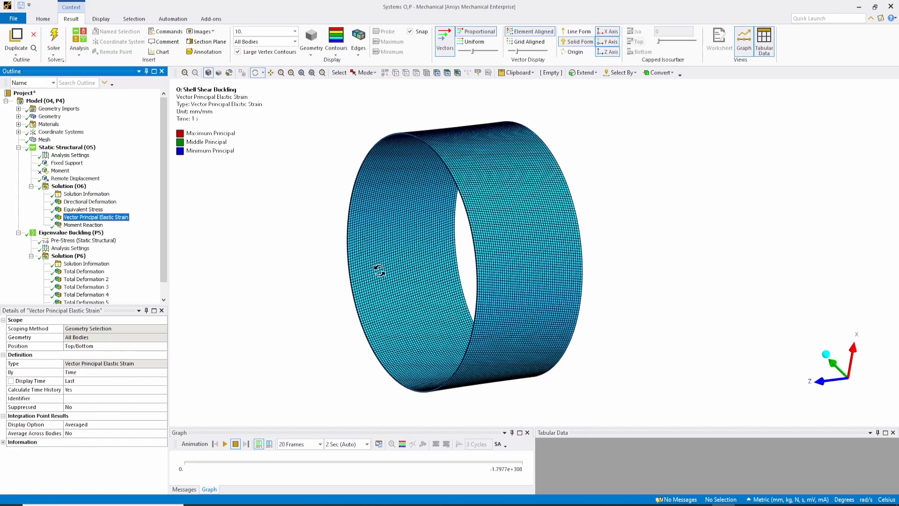
{"action": "mouse_move", "coordinate": [569, 262]}
{"action": "left_mouse_down"}
{"action": "mouse_move", "coordinate": [587, 189]}
{"action": "mouse_move", "coordinate": [496, 167]}
{"action": "mouse_move", "coordinate": [351, 198]}
{"action": "mouse_move", "coordinate": [697, 353]}
{"action": "left_mouse_up"}
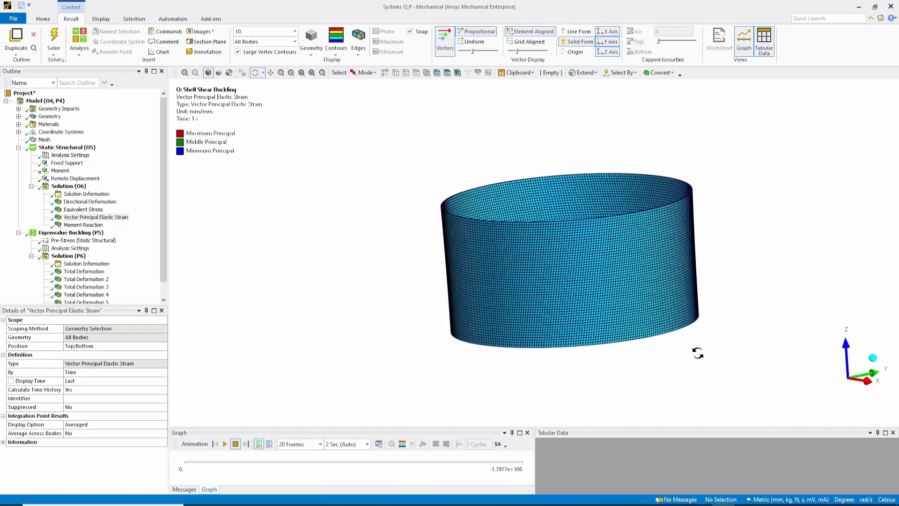
{"action": "left_click", "coordinate": [866, 381]}
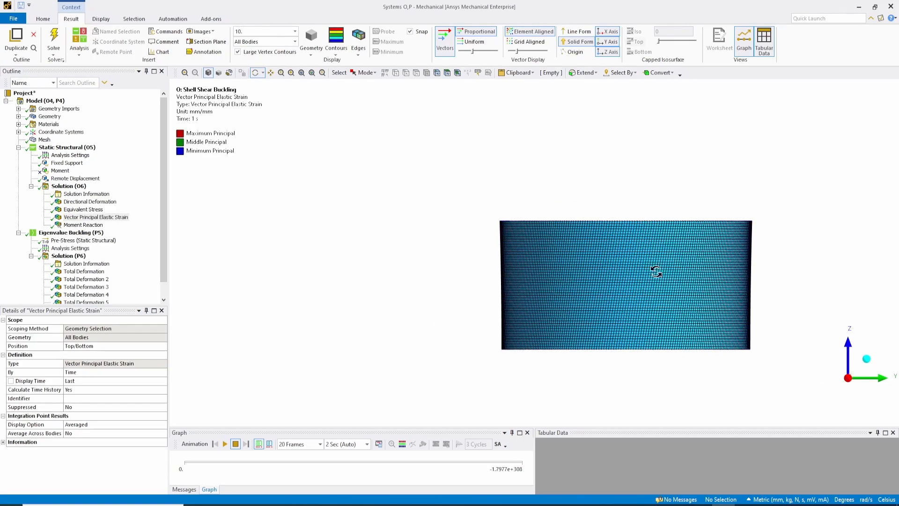
{"action": "middle_click_drag", "start_coordinate": [632, 282], "coordinate": [506, 270], "text": "ctrl"}
{"action": "scroll", "coordinate": [517, 270], "scroll_direction": "up", "scroll_amount": 5}
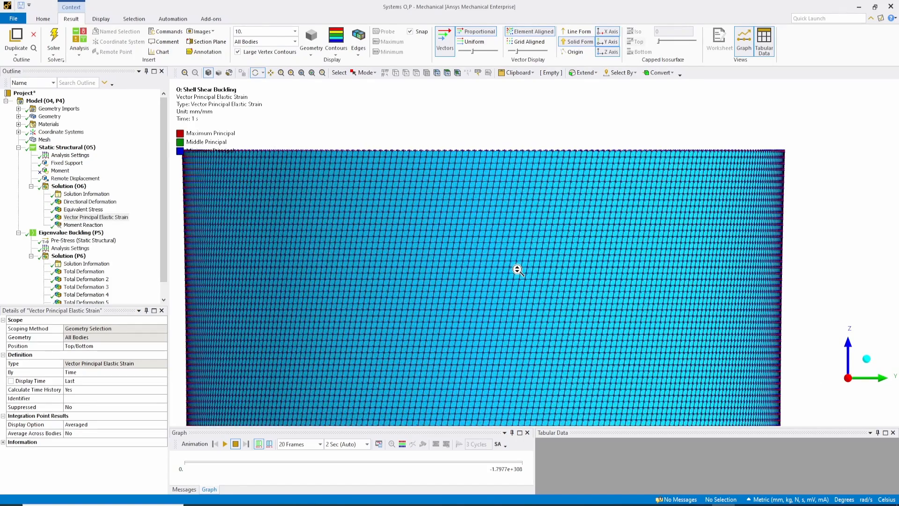
{"action": "left_click_drag", "start_coordinate": [517, 269], "coordinate": [451, 137]}
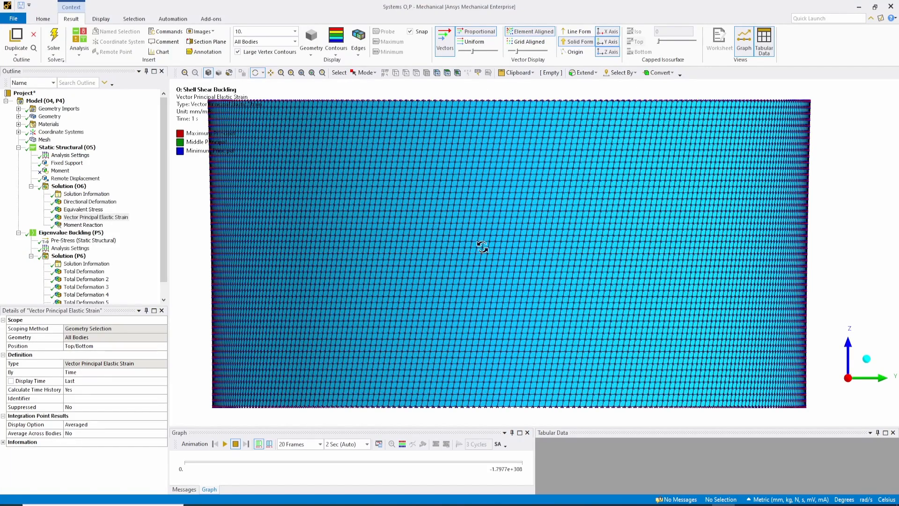
{"action": "scroll", "coordinate": [482, 247], "scroll_direction": "up", "scroll_amount": 10}
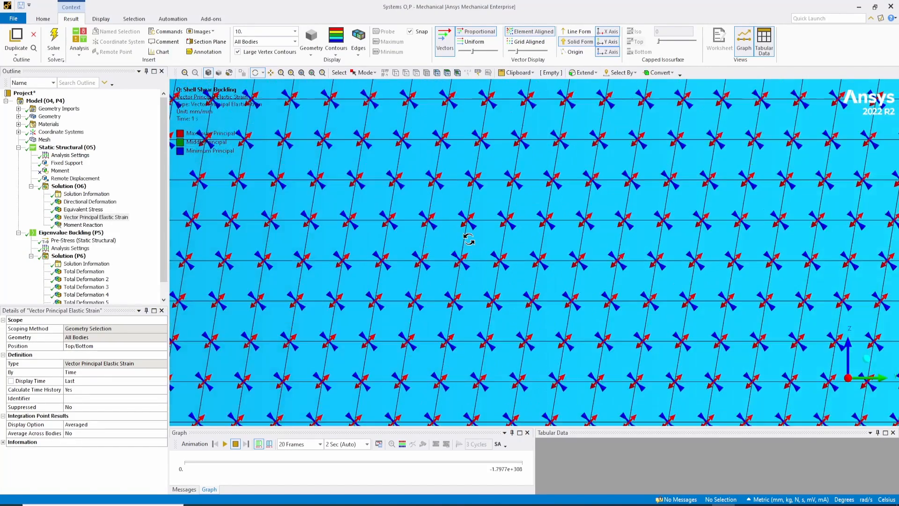
{"action": "scroll", "coordinate": [468, 239], "scroll_direction": "up", "scroll_amount": 3}
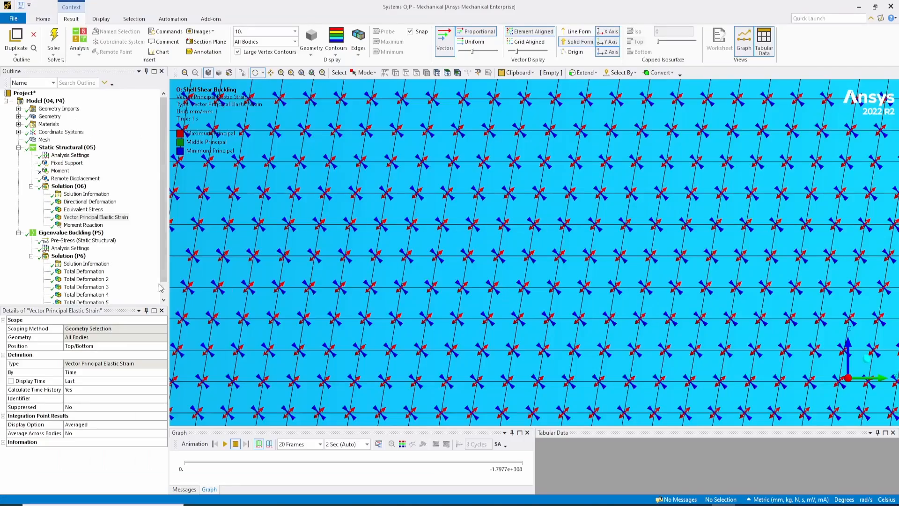
{"action": "left_click_drag", "start_coordinate": [316, 291], "coordinate": [343, 271]}
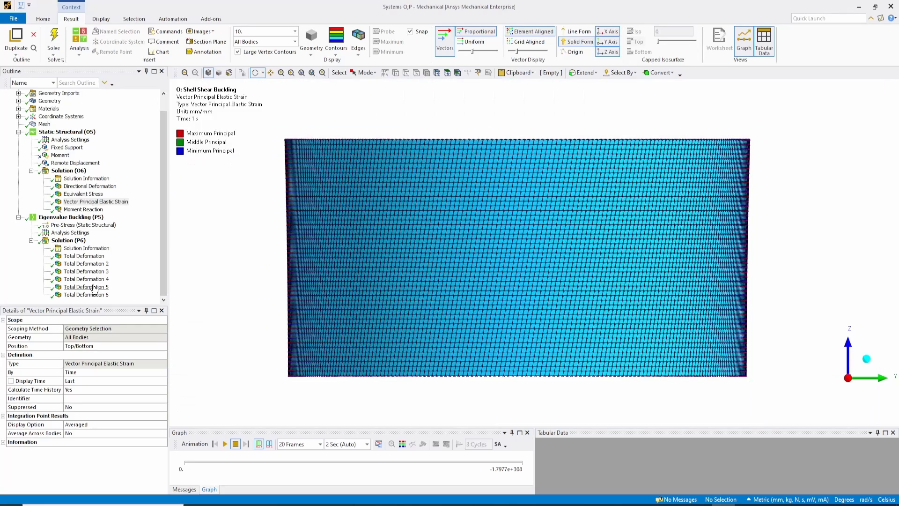
Examine the shell's first-mode Total Deformation with its load multiplier graph, and check the Eigenvalue Buckling Analysis Settings.
{"action": "left_click", "coordinate": [82, 256]}
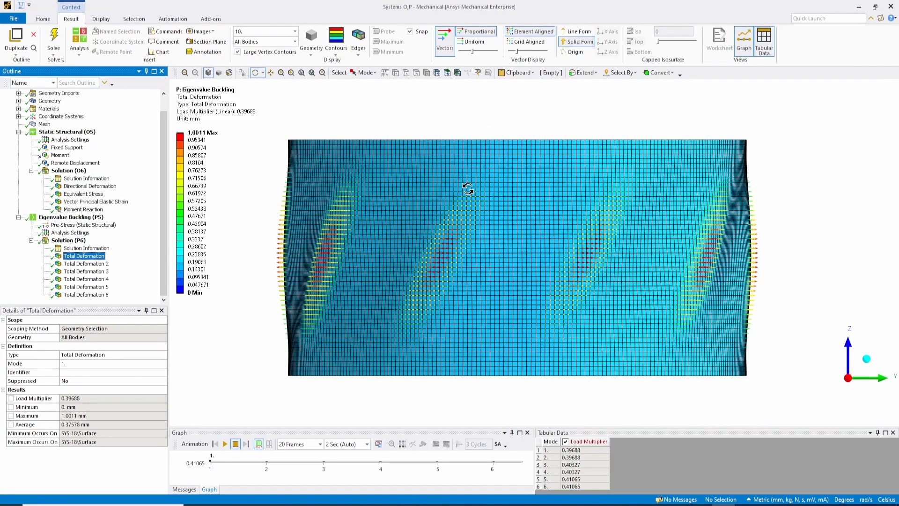
{"action": "left_click", "coordinate": [80, 217]}
{"action": "left_click", "coordinate": [71, 233]}
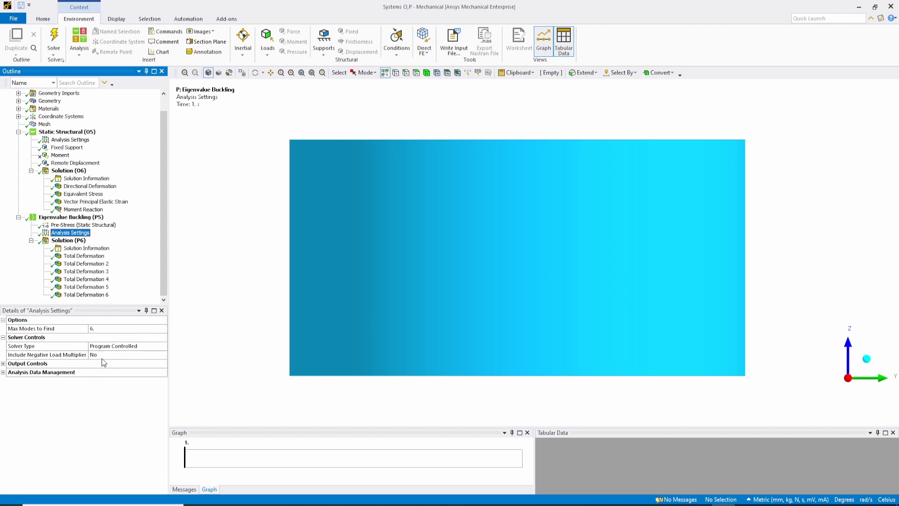
{"action": "left_click", "coordinate": [76, 258]}
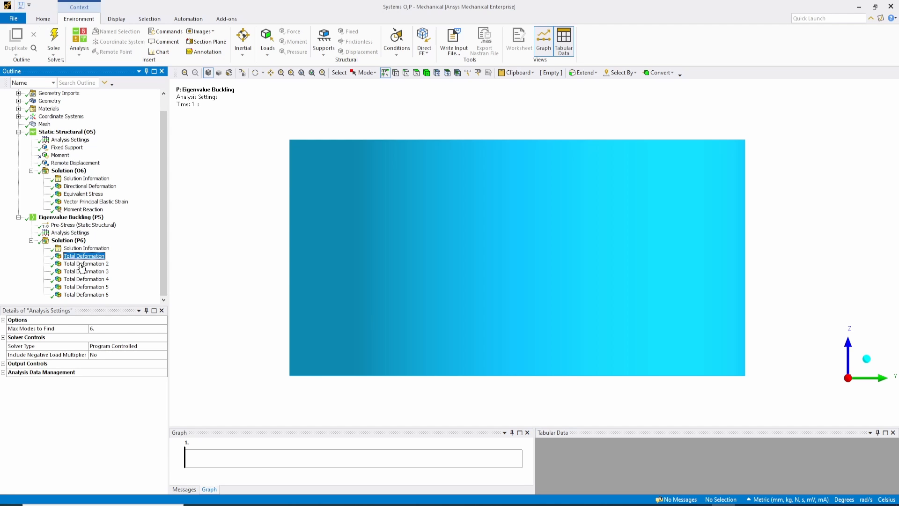
{"action": "left_click_drag", "start_coordinate": [419, 432], "coordinate": [418, 406]}
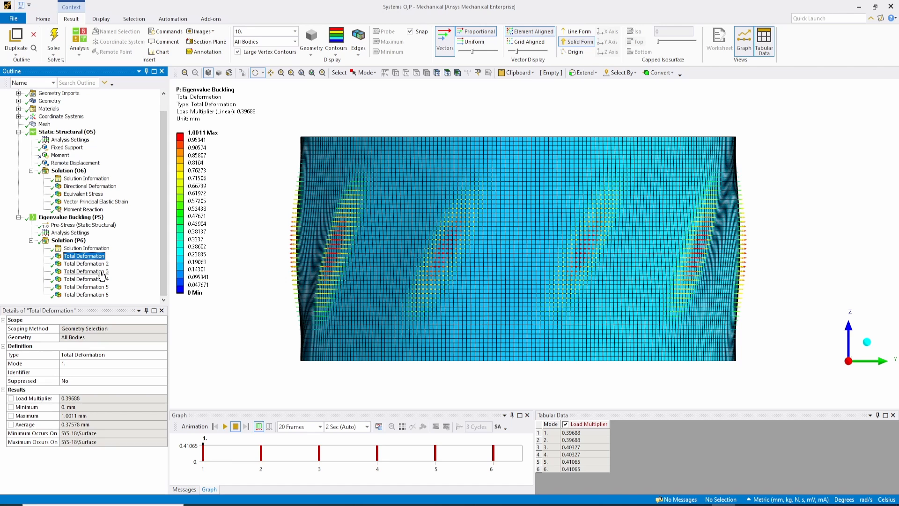
Recheck the shell's negative load multiplier setting and first buckling mode shape, and return to the Workbench project schematic.
{"action": "left_click", "coordinate": [70, 233]}
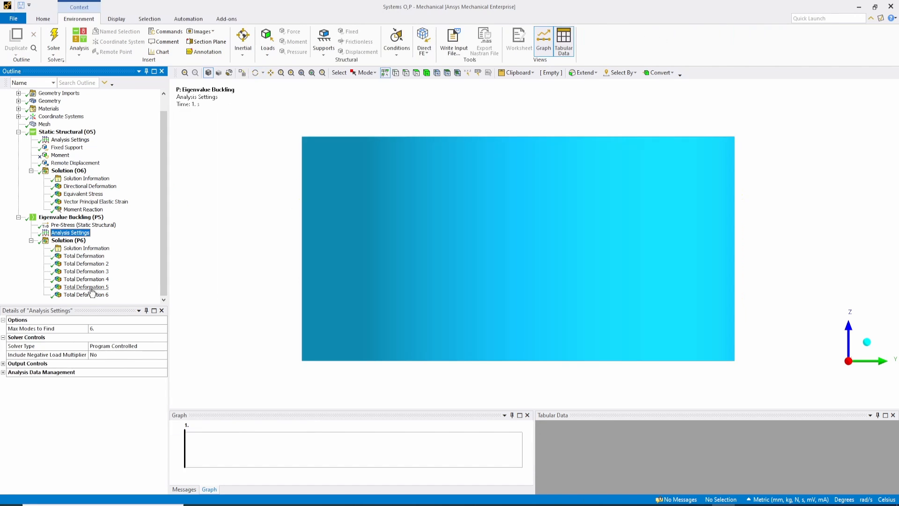
{"action": "left_click", "coordinate": [105, 356]}
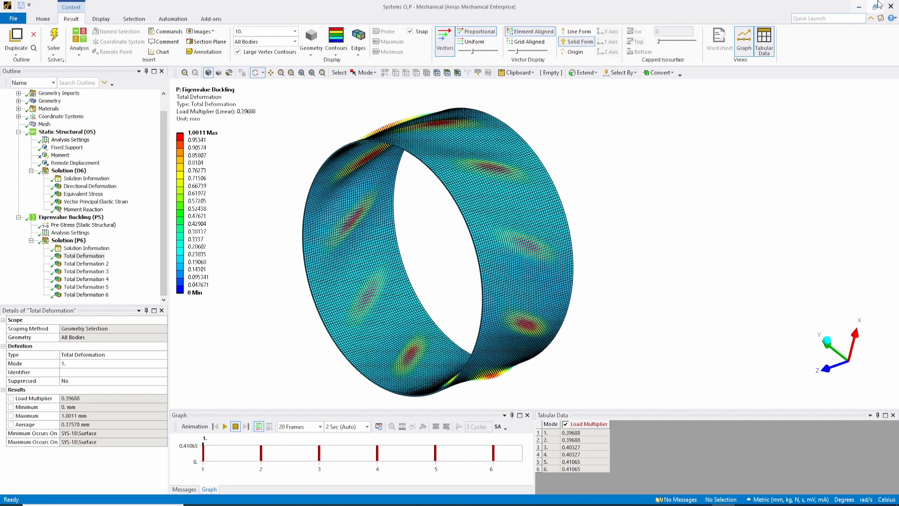
{"action": "left_click", "coordinate": [859, 7]}
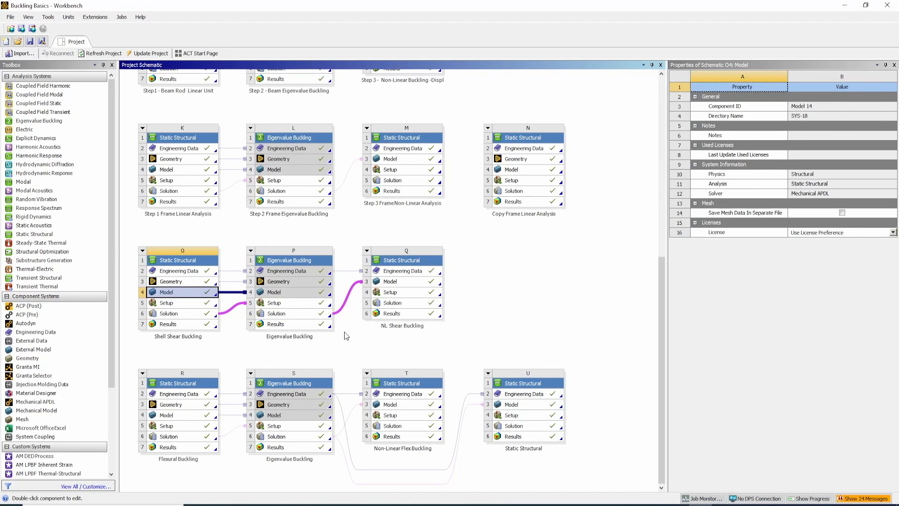
Check the scale factor and mode passed from the shell's Eigenvalue Buckling solution, and open the NL Shear Buckling model.
{"action": "left_click", "coordinate": [276, 314]}
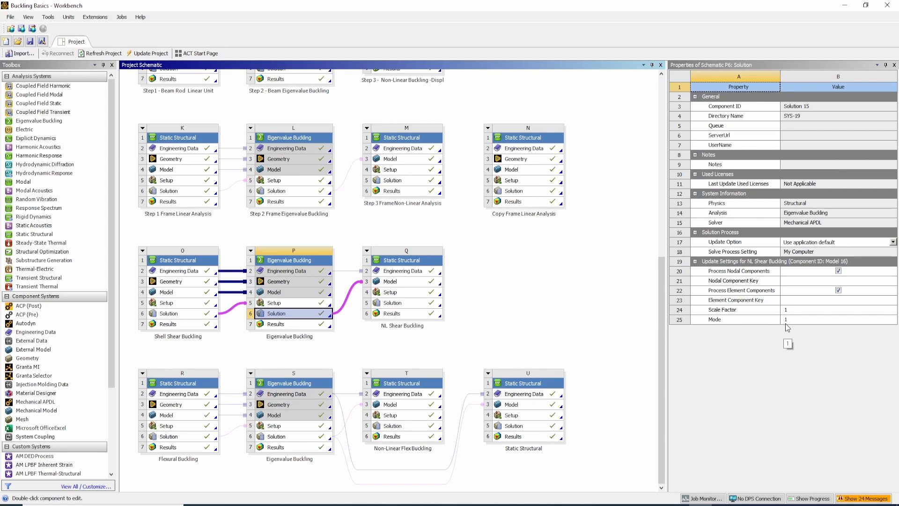
{"action": "left_click", "coordinate": [408, 284]}
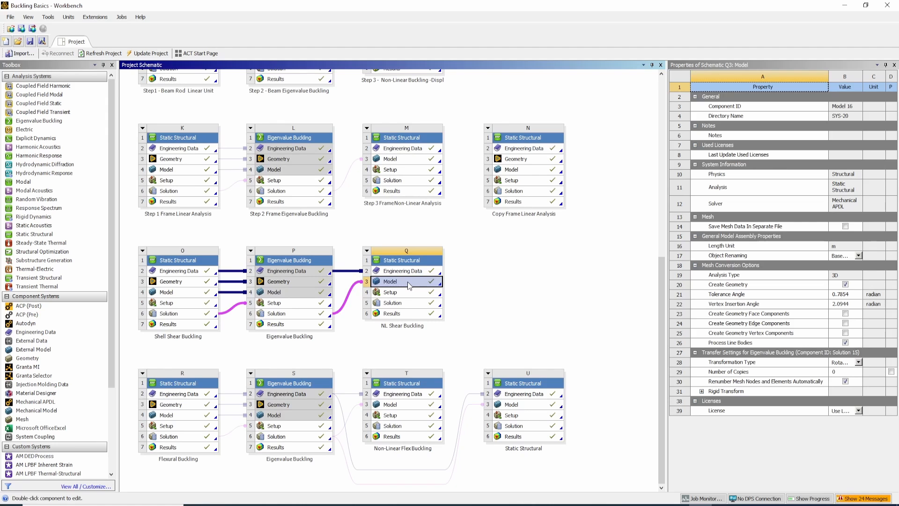
{"action": "double_click", "coordinate": [408, 282]}
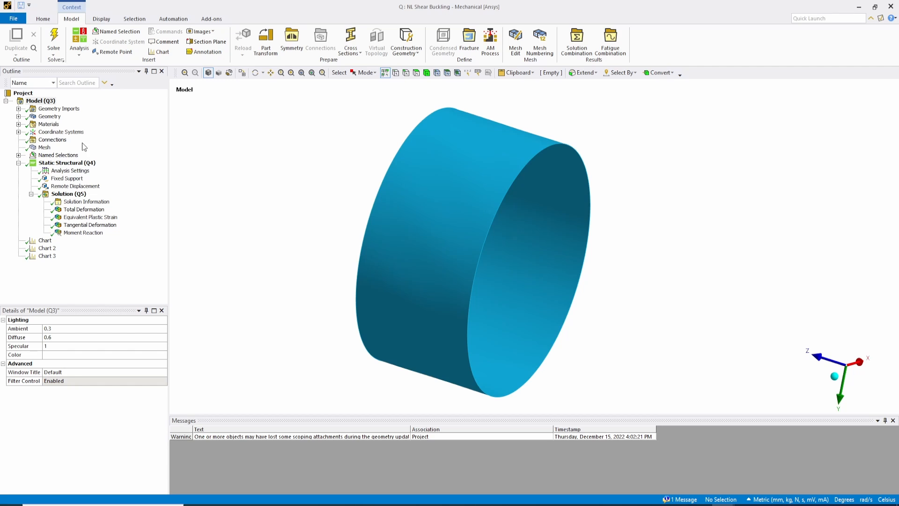
Review the Fixed Support, substep and Large Deflection settings, and Remote Displacement of the NL Shear Buckling model.
{"action": "left_click", "coordinate": [66, 179]}
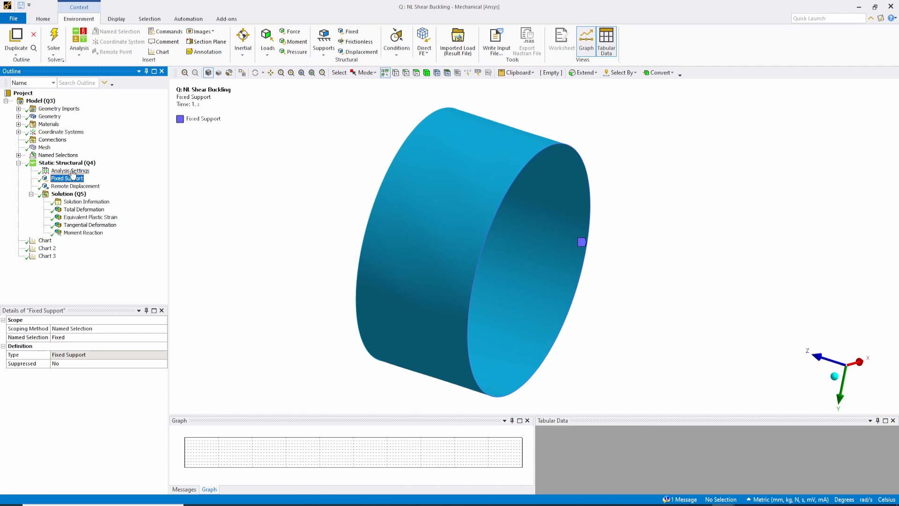
{"action": "left_click", "coordinate": [73, 171]}
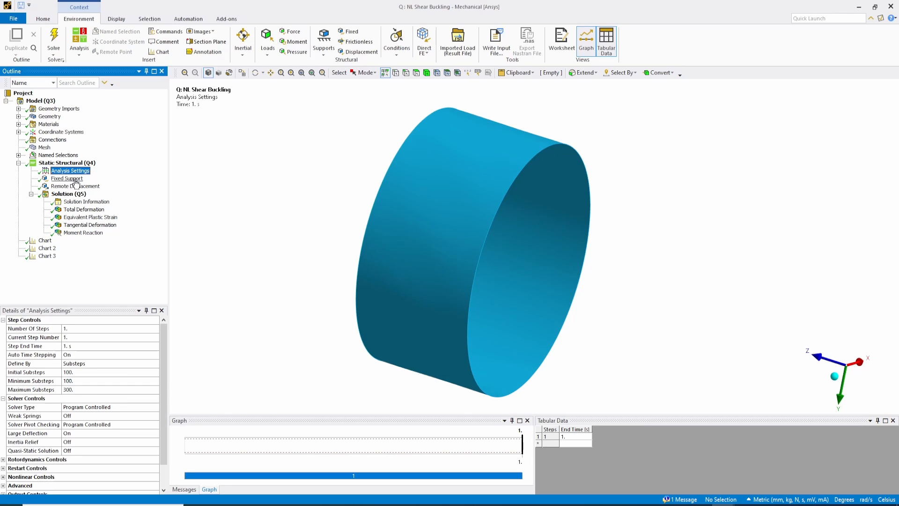
{"action": "left_click_drag", "start_coordinate": [92, 305], "coordinate": [91, 284]}
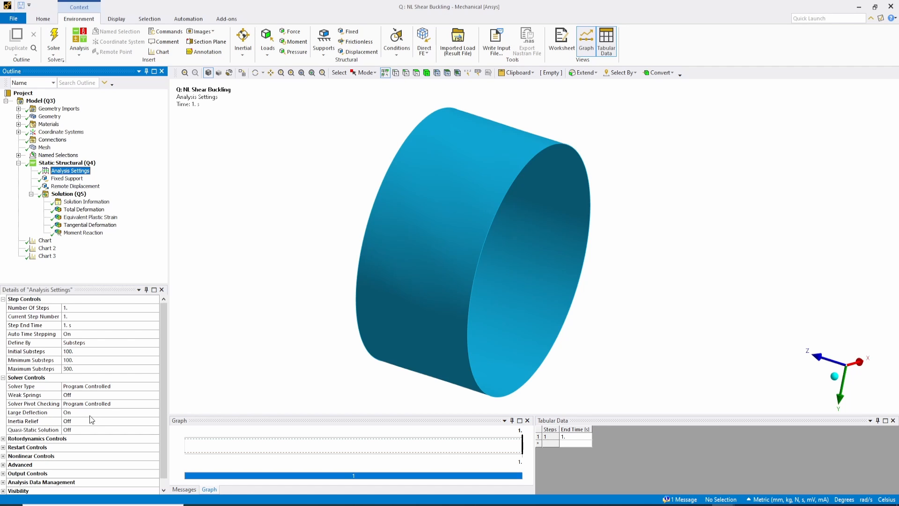
{"action": "left_click", "coordinate": [70, 186]}
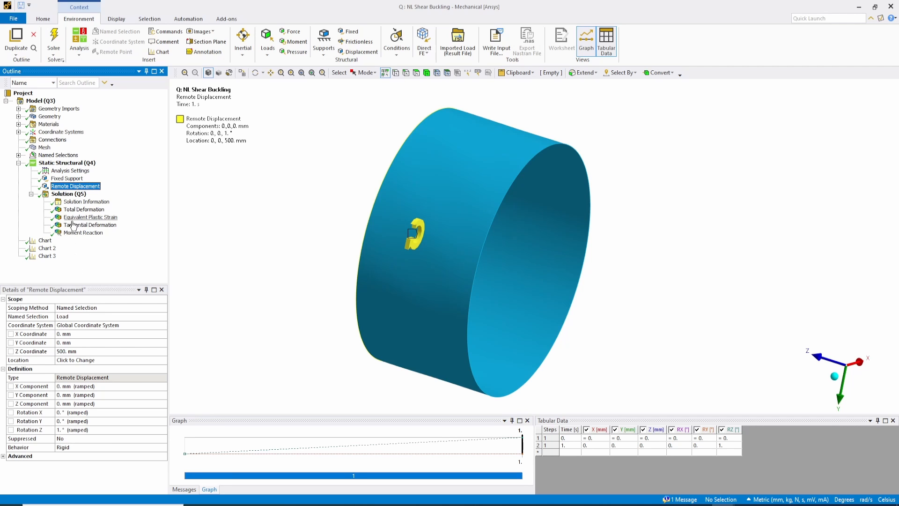
{"action": "left_click", "coordinate": [75, 186]}
Inspect the Force Convergence plot and the Total Deformation result of the non-linear shell analysis.
{"action": "left_click", "coordinate": [688, 502]}
{"action": "left_click", "coordinate": [672, 485]}
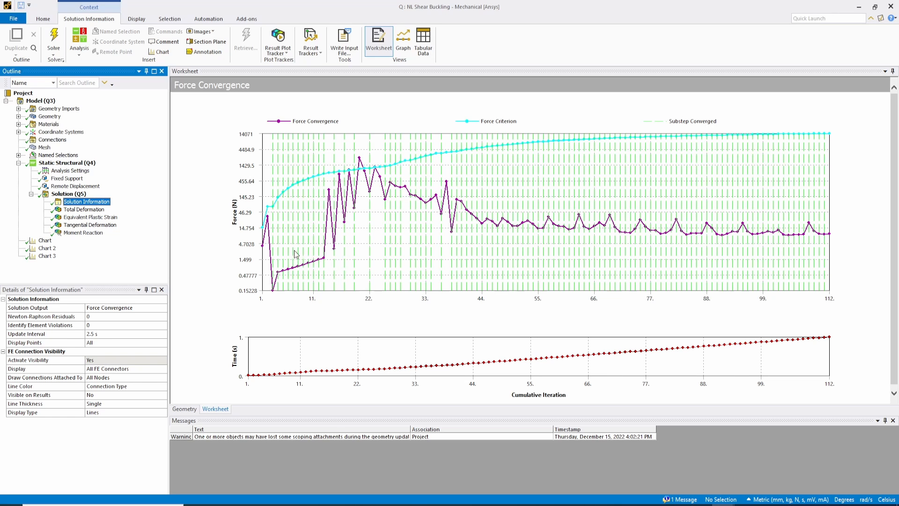
{"action": "key", "text": "F2"}
{"action": "left_click", "coordinate": [87, 210]}
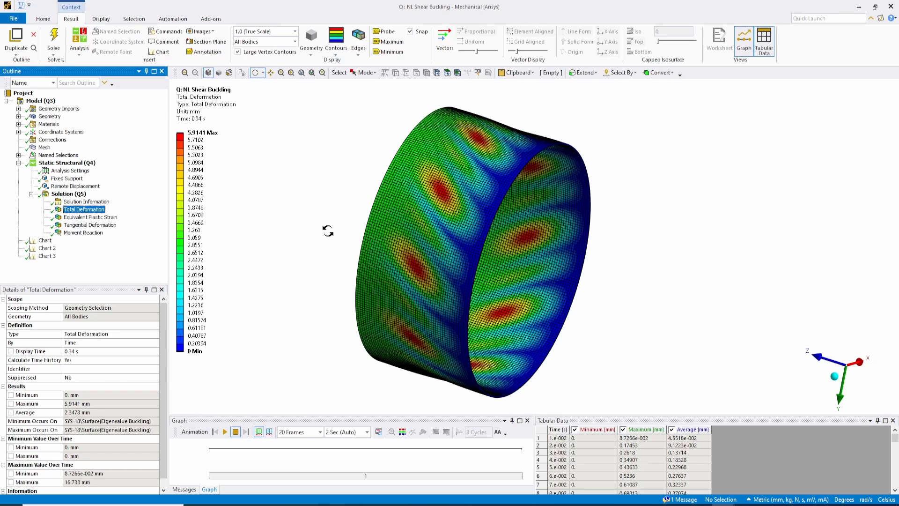
Examine the Tangential Deformation on the shell's loaded edge and the Moment Reaction result.
{"action": "left_click", "coordinate": [89, 225]}
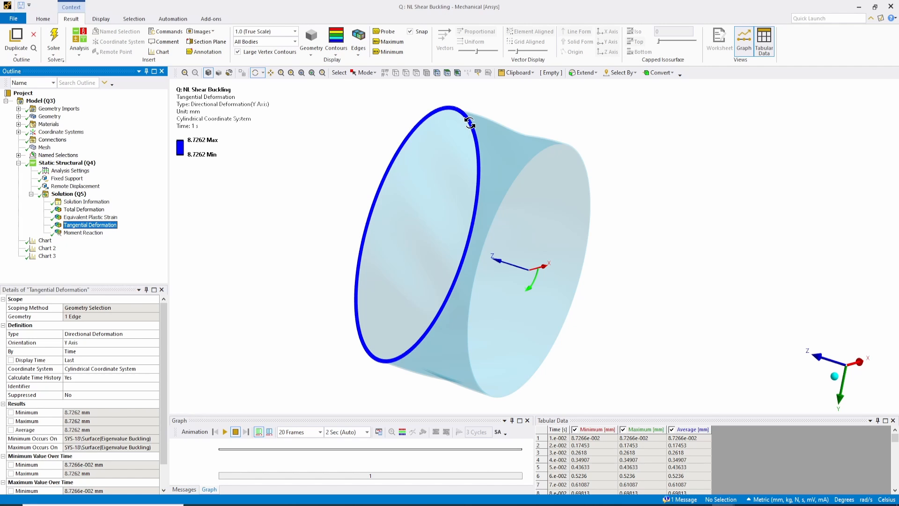
{"action": "left_click_drag", "start_coordinate": [480, 264], "coordinate": [559, 292]}
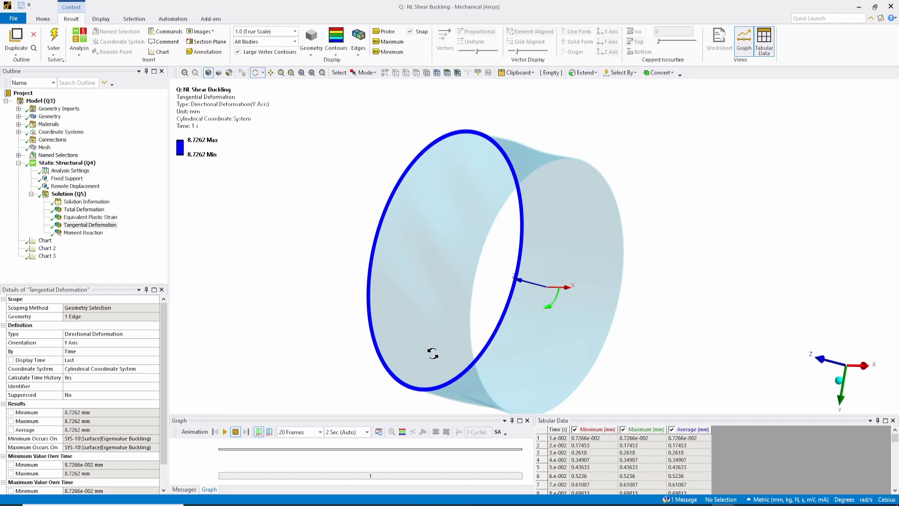
{"action": "left_click", "coordinate": [79, 233]}
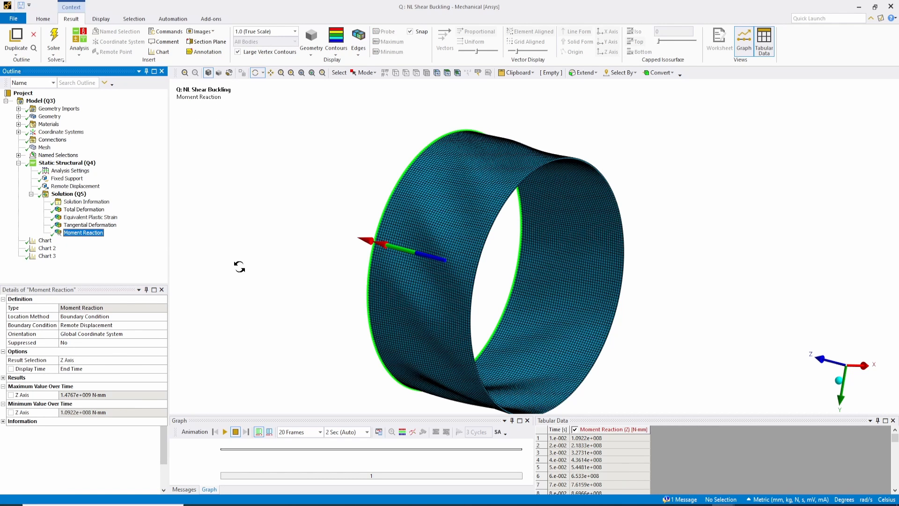
Examine Chart 3's applied moment against tangential deformation in an enlarged graph, and stop the Moment Reaction animation.
{"action": "left_click", "coordinate": [47, 248]}
{"action": "left_click", "coordinate": [46, 257]}
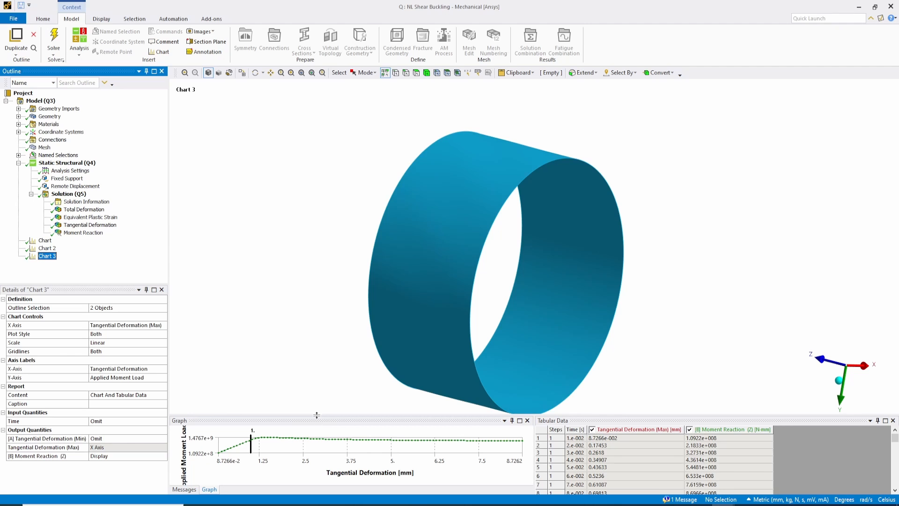
{"action": "left_click_drag", "start_coordinate": [316, 415], "coordinate": [316, 312]}
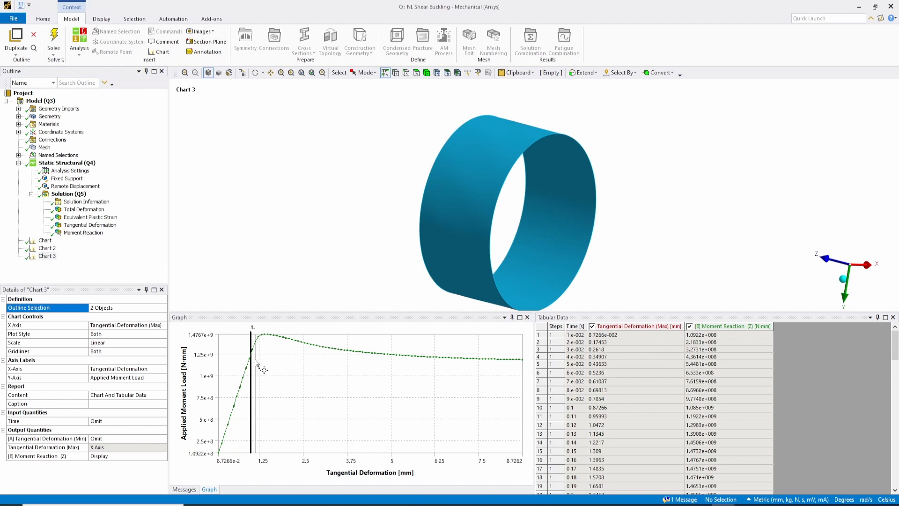
{"action": "left_click", "coordinate": [253, 343]}
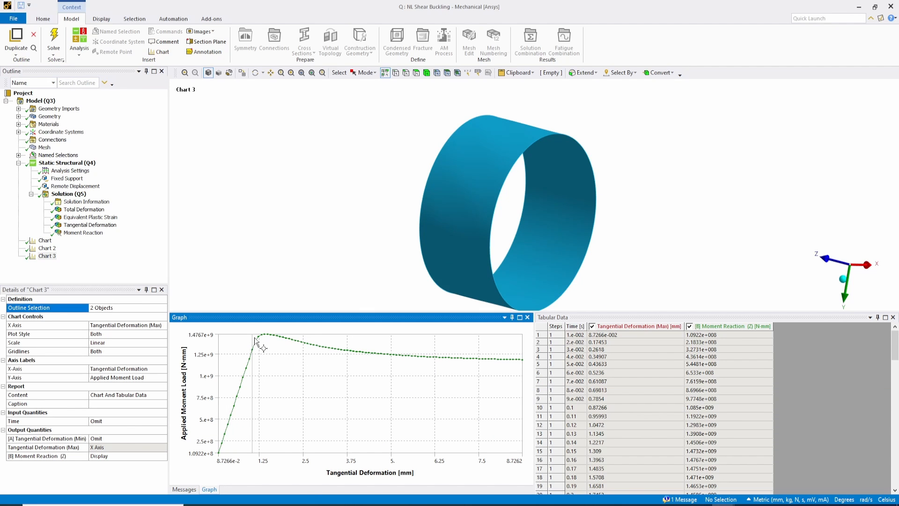
{"action": "mouse_move", "coordinate": [265, 334]}
{"action": "left_mouse_down"}
{"action": "mouse_move", "coordinate": [355, 356]}
{"action": "mouse_move", "coordinate": [514, 365]}
{"action": "mouse_move", "coordinate": [415, 399]}
{"action": "left_mouse_up"}
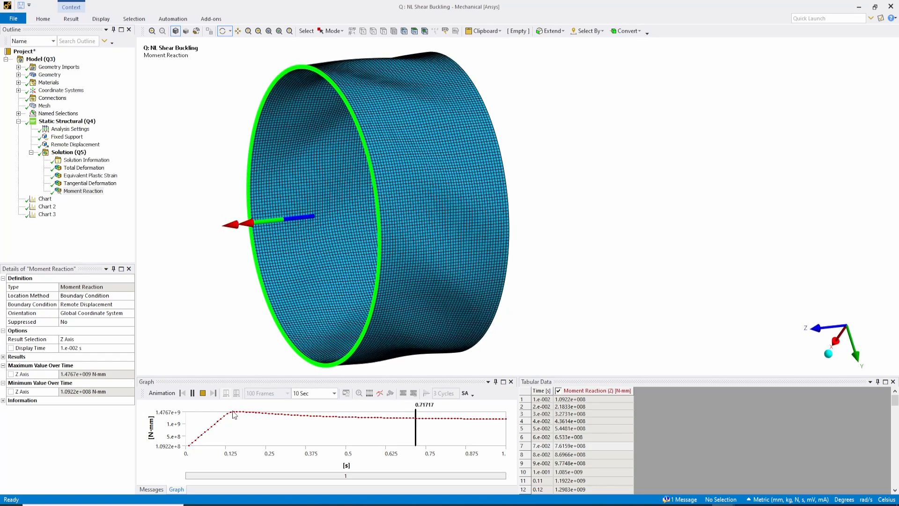
{"action": "left_click", "coordinate": [202, 393]}
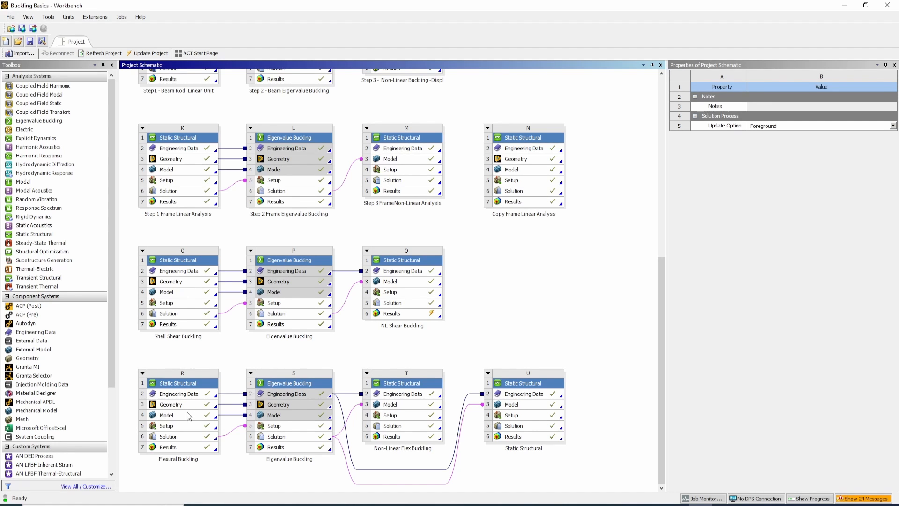
Open the Flexural Buckling model and review its Fixed Support and Remote Displacement details.
{"action": "left_click", "coordinate": [169, 415]}
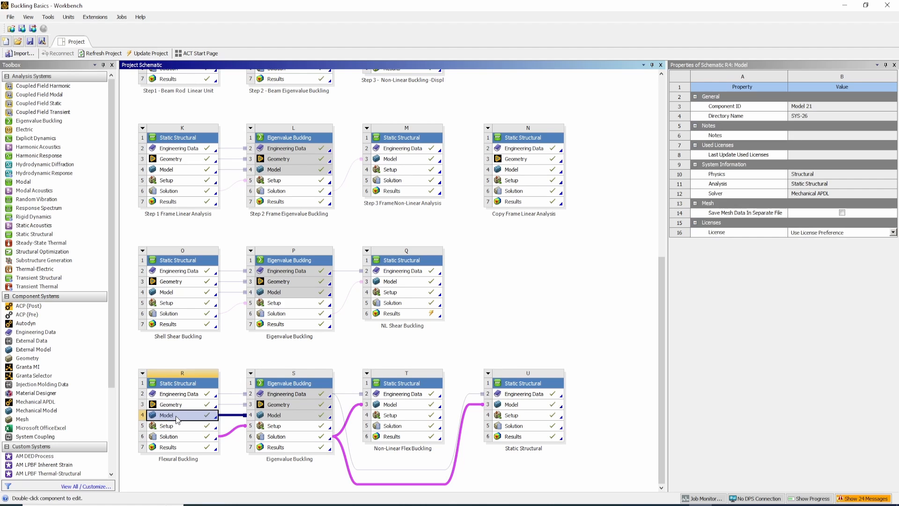
{"action": "double_click", "coordinate": [176, 418]}
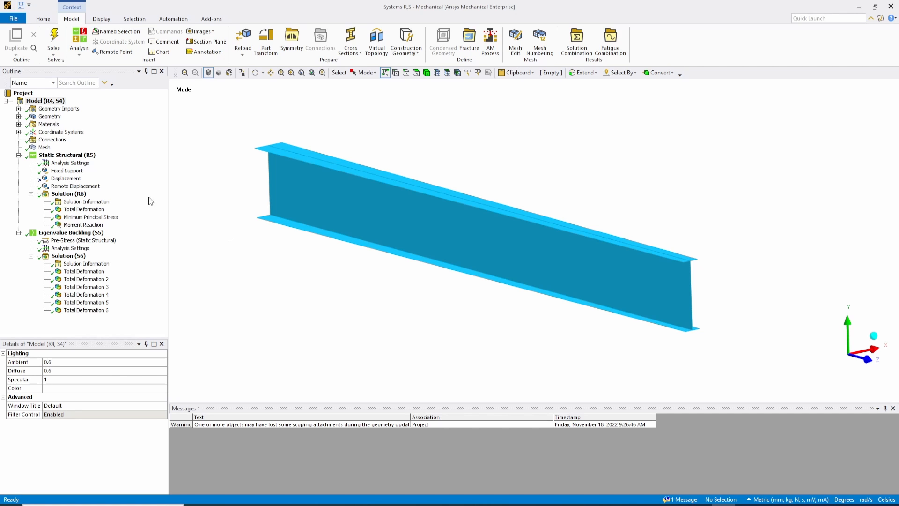
{"action": "left_click", "coordinate": [65, 171]}
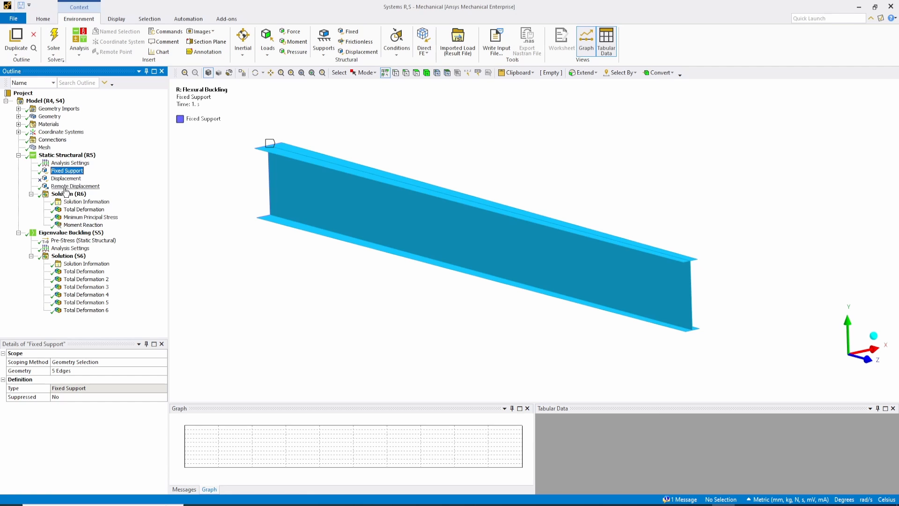
{"action": "left_click", "coordinate": [71, 186]}
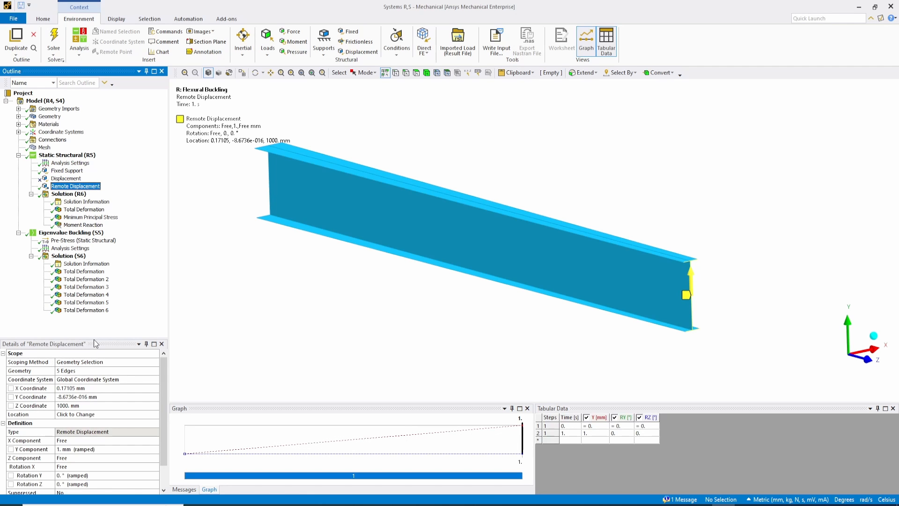
{"action": "left_click_drag", "start_coordinate": [95, 341], "coordinate": [96, 319]}
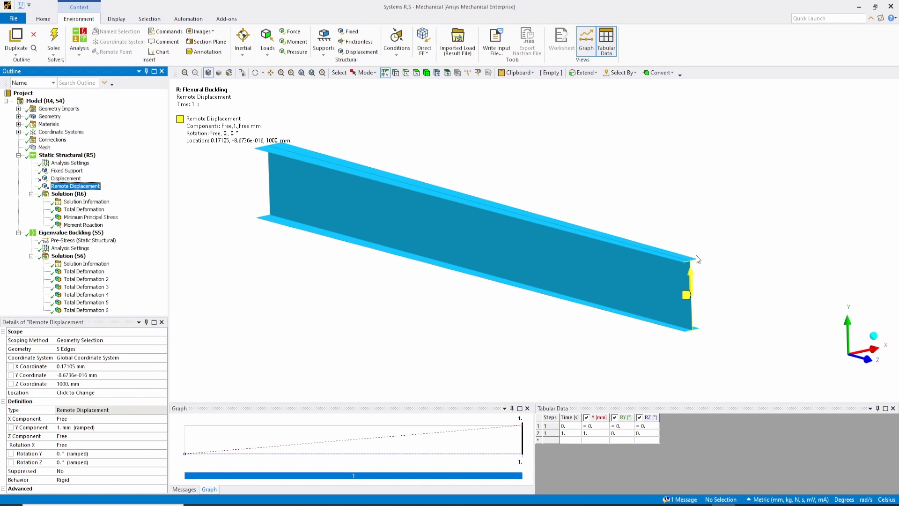
Examine the I-beam's eigenvalue load multipliers in an enlarged graph and its first-mode Total Deformation.
{"action": "key", "text": "F2"}
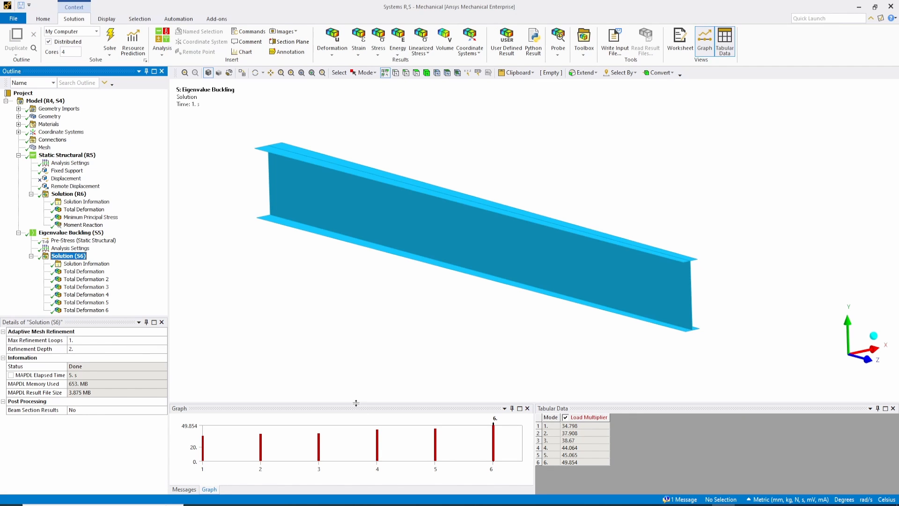
{"action": "left_click_drag", "start_coordinate": [356, 404], "coordinate": [356, 375]}
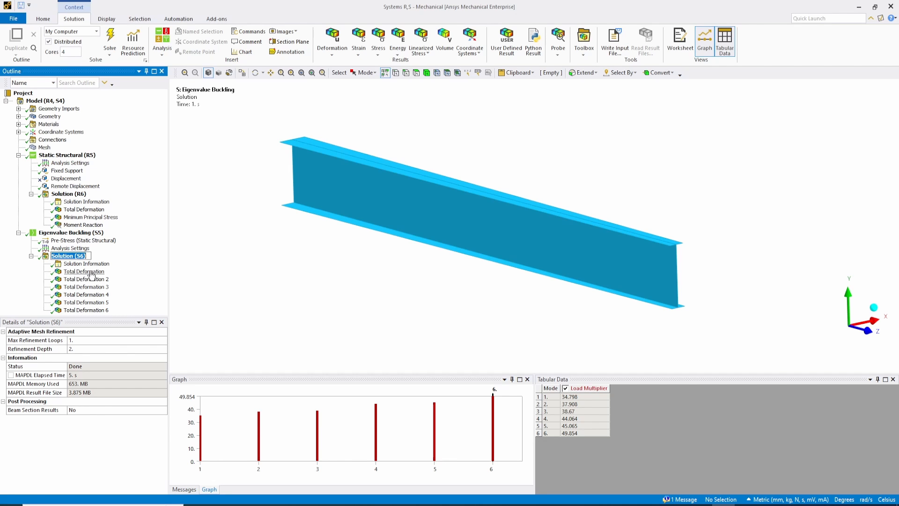
{"action": "left_click", "coordinate": [84, 272]}
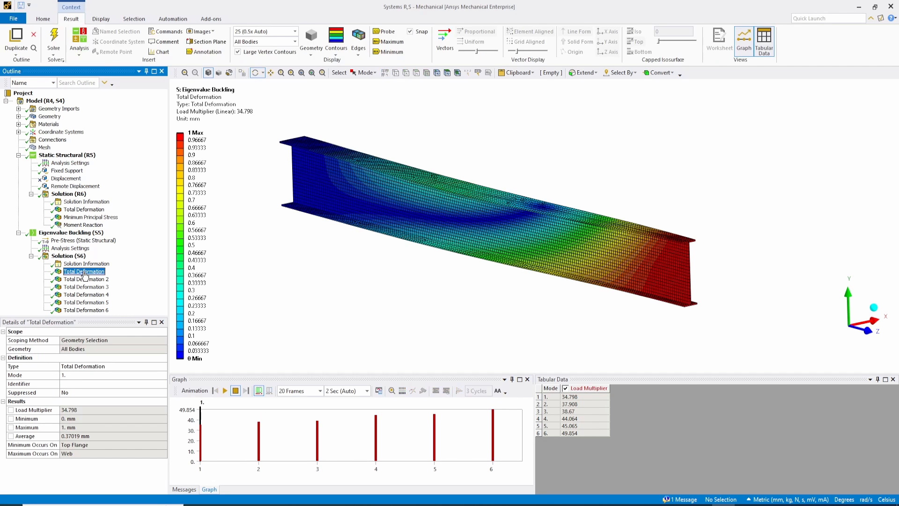
{"action": "left_click_drag", "start_coordinate": [412, 175], "coordinate": [374, 181]}
Compare the I-beam's higher buckling mode shapes from Total Deformation 2 through Total Deformation 6.
{"action": "left_click", "coordinate": [92, 279]}
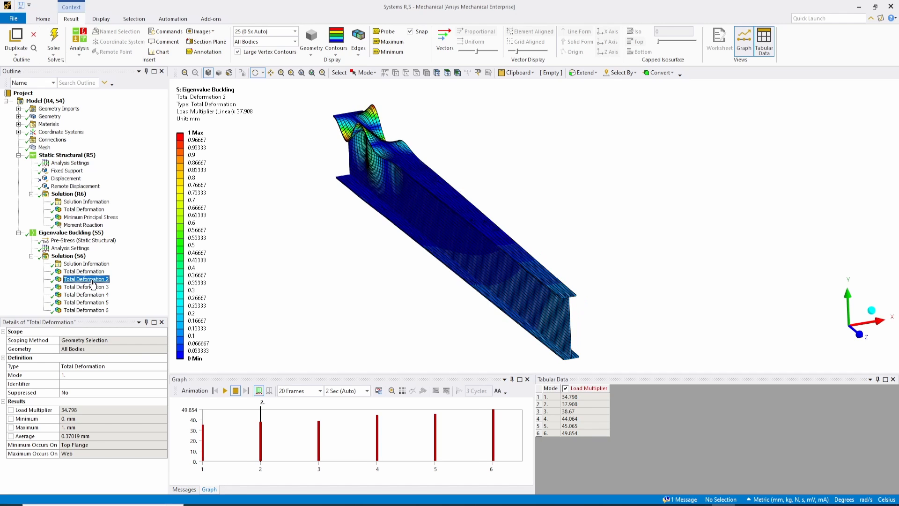
{"action": "left_click_drag", "start_coordinate": [317, 232], "coordinate": [336, 175]}
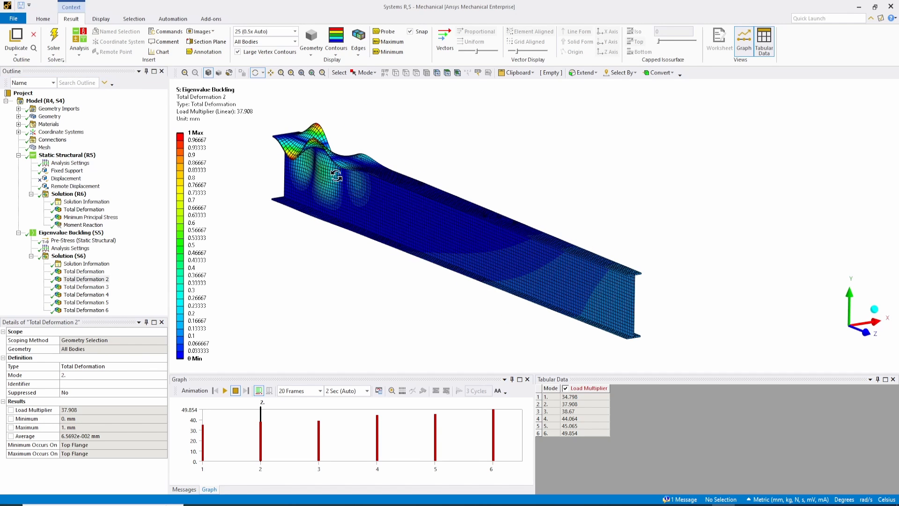
{"action": "left_click", "coordinate": [86, 287]}
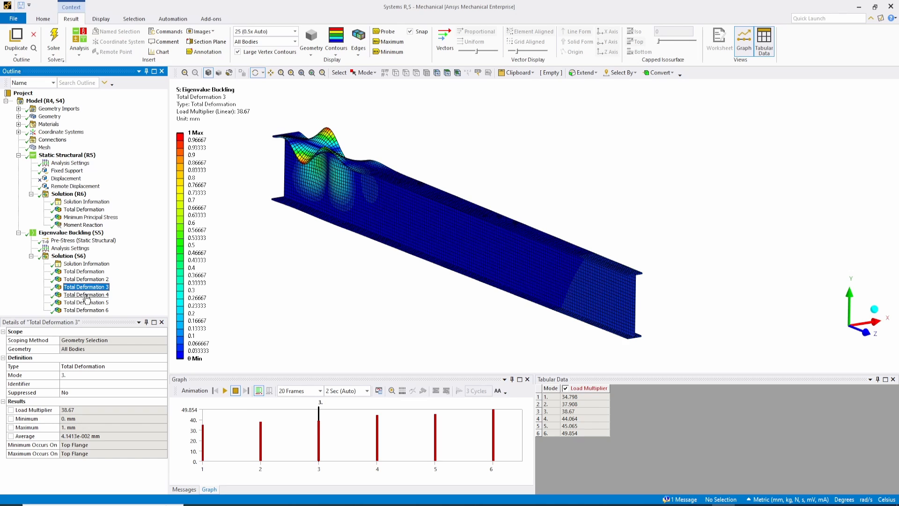
{"action": "left_click", "coordinate": [86, 295]}
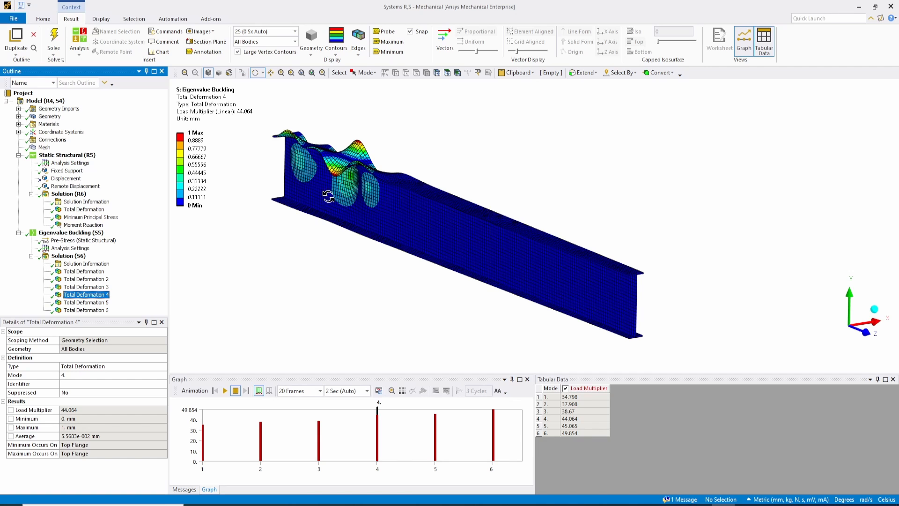
{"action": "left_click", "coordinate": [96, 302]}
{"action": "left_click", "coordinate": [99, 310]}
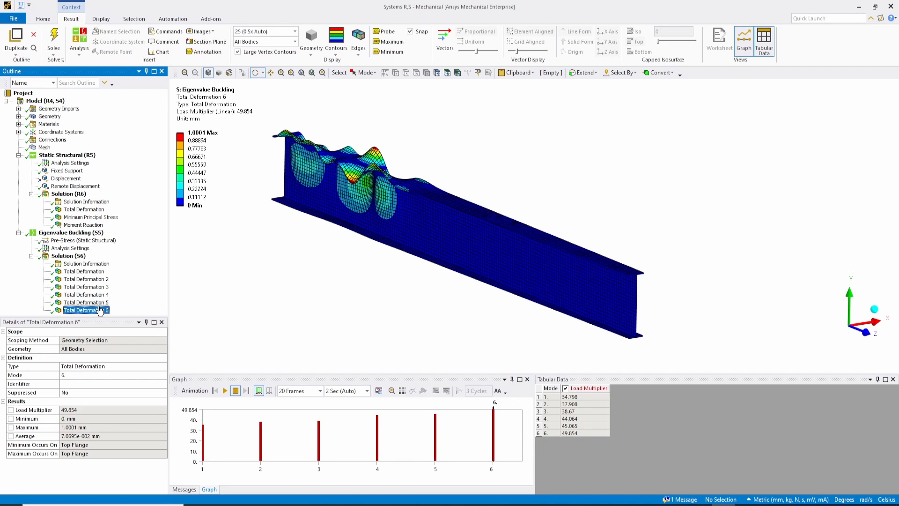
{"action": "left_click", "coordinate": [100, 310]}
Recheck the I-beam's first, second and third buckling mode shapes, and return to the Workbench project schematic.
{"action": "left_click", "coordinate": [85, 272]}
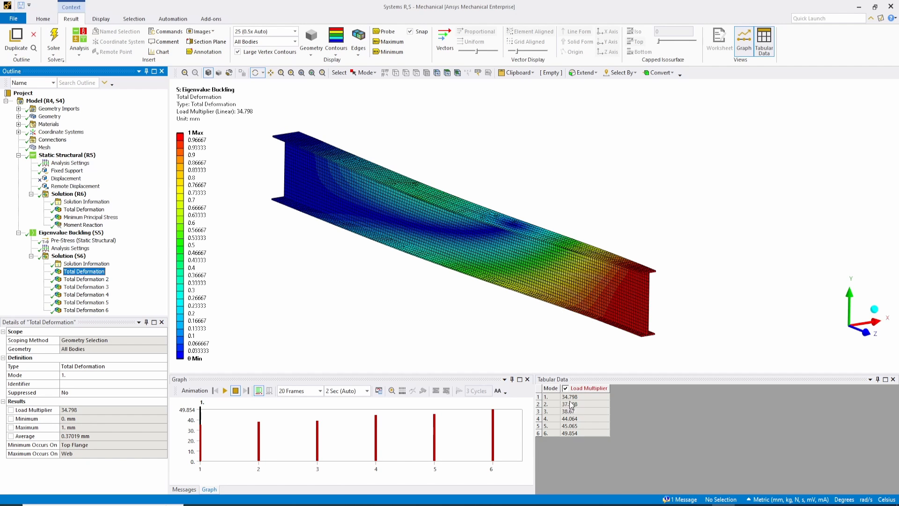
{"action": "left_click", "coordinate": [85, 279]}
{"action": "left_click", "coordinate": [85, 288]}
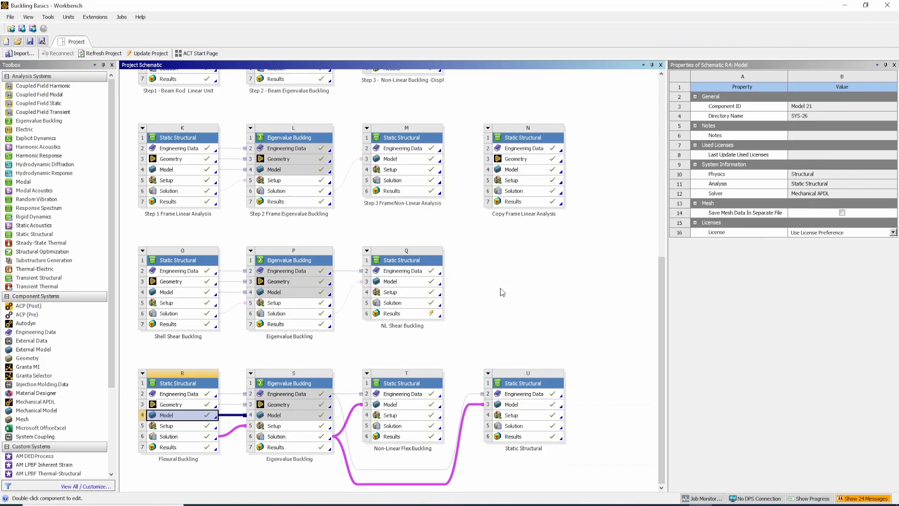
Check the flexural Eigenvalue Buckling solution's scale factor and mode transfer settings, and select the linked Static Structural system's Model cell.
{"action": "left_click", "coordinate": [503, 292]}
{"action": "left_click", "coordinate": [508, 405]}
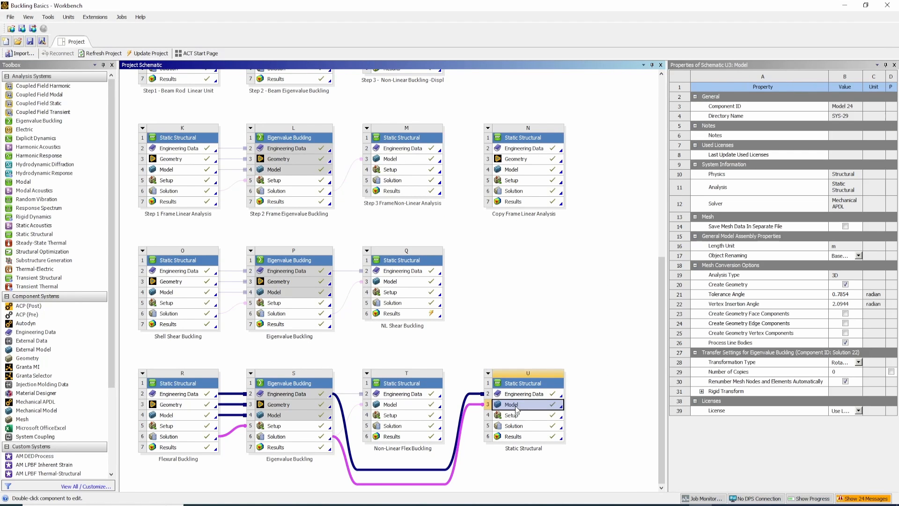
{"action": "left_click", "coordinate": [281, 436]}
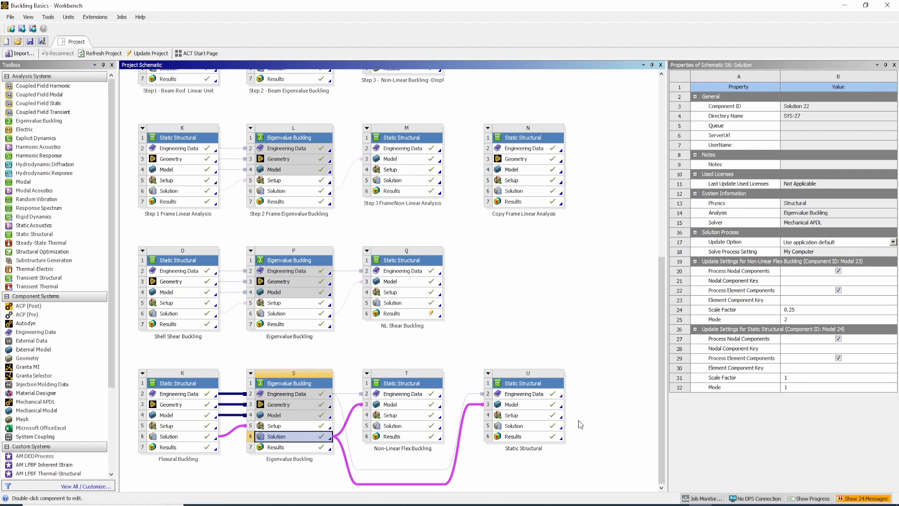
{"action": "left_click", "coordinate": [519, 405]}
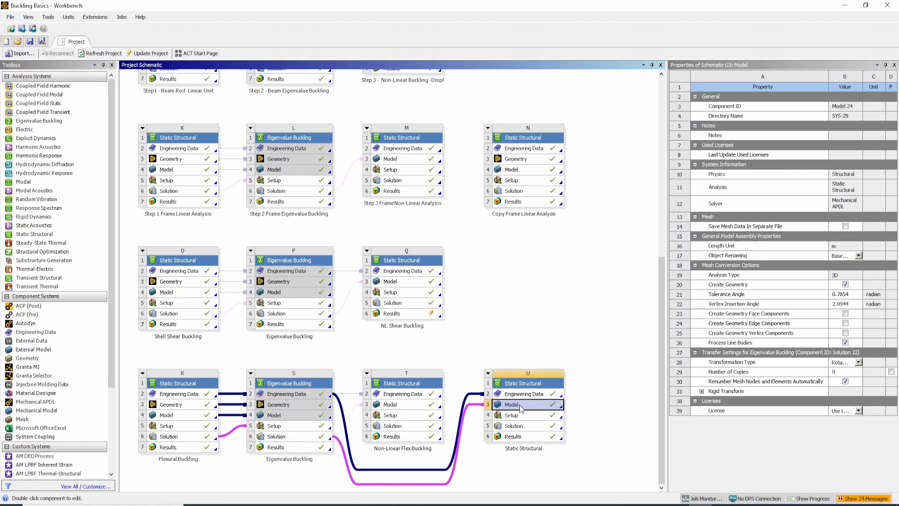
Open the linked Static Structural model and check the I-beam's Fixed Support and Remote Displacement definitions.
{"action": "double_click", "coordinate": [519, 405]}
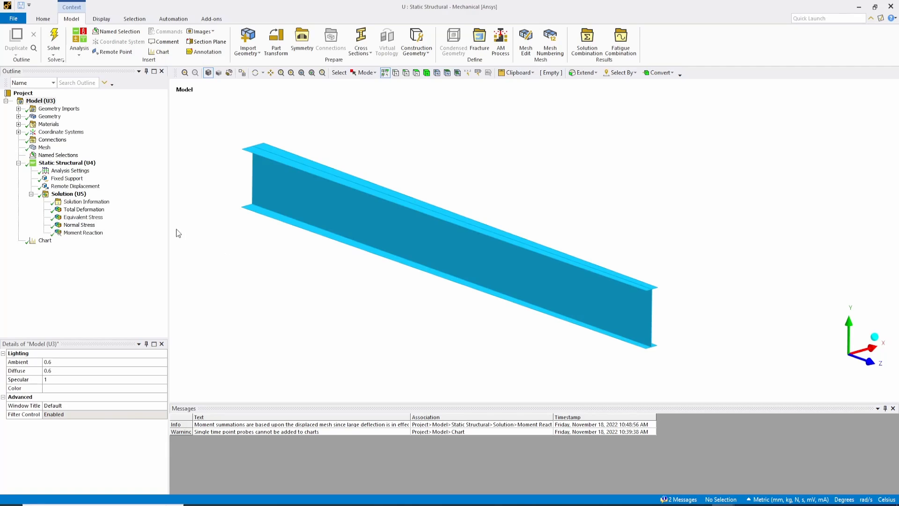
{"action": "left_click", "coordinate": [64, 180]}
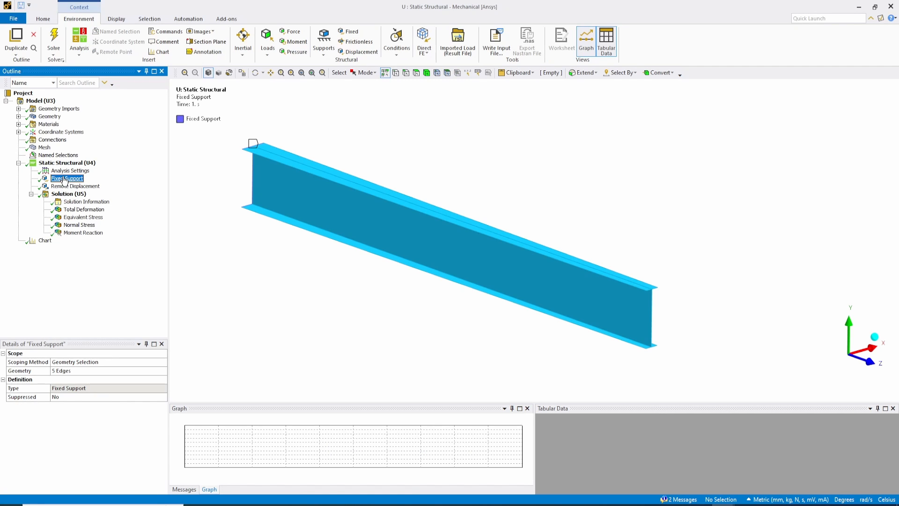
{"action": "left_click", "coordinate": [66, 186]}
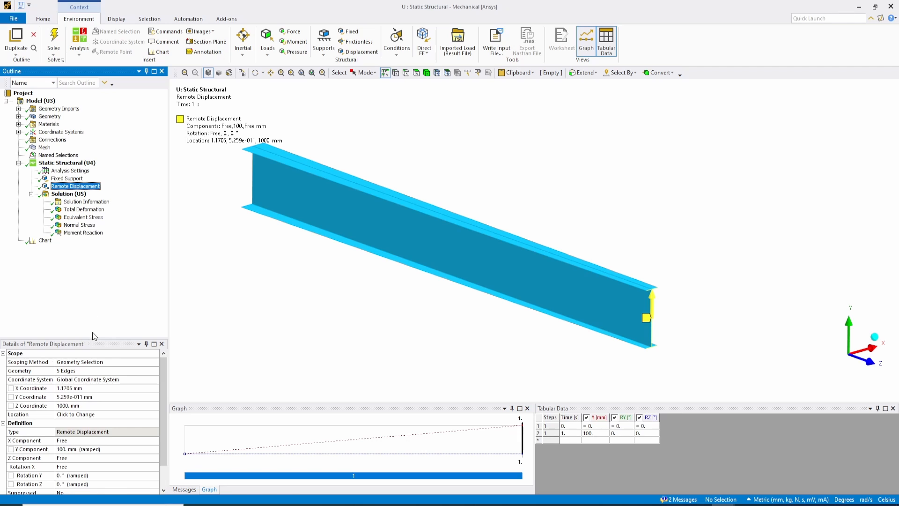
{"action": "left_click_drag", "start_coordinate": [91, 336], "coordinate": [91, 297]}
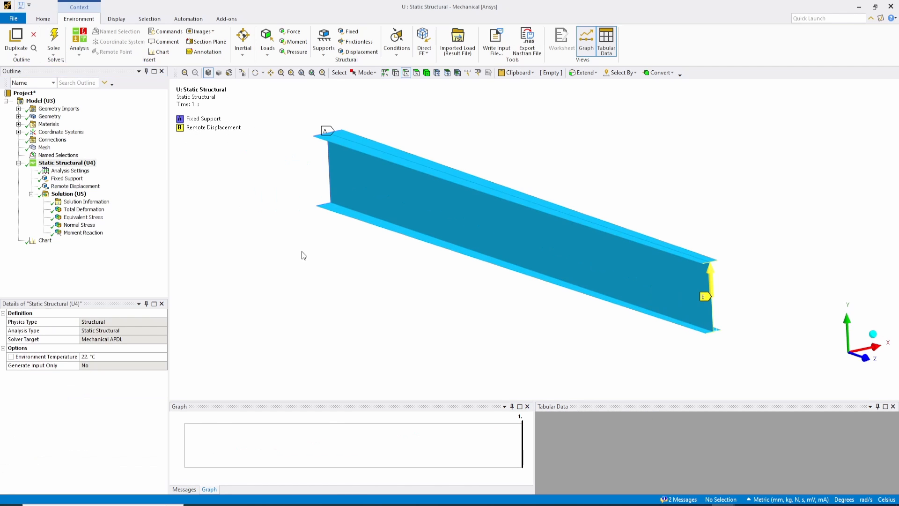
Check the I-beam's geometry and material assignment, and examine the Steel 355 BL kinematic hardening curve in an enlarged view.
{"action": "left_click", "coordinate": [18, 116]}
{"action": "left_click", "coordinate": [75, 123]}
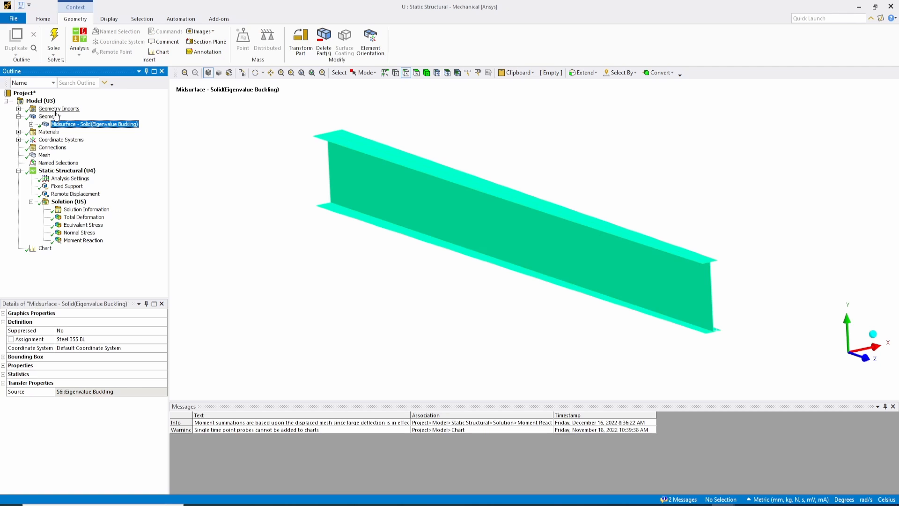
{"action": "left_click", "coordinate": [56, 116]}
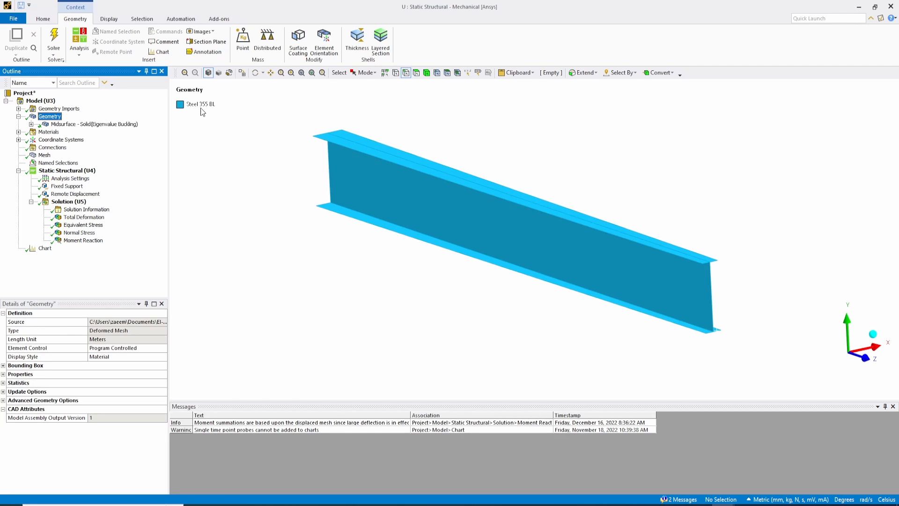
{"action": "left_click", "coordinate": [18, 131]}
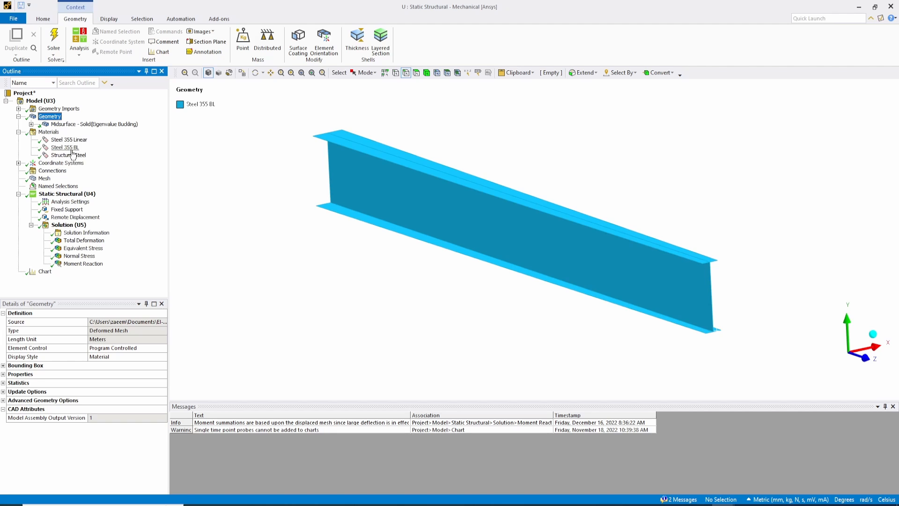
{"action": "left_click", "coordinate": [65, 147]}
{"action": "left_click", "coordinate": [448, 244]}
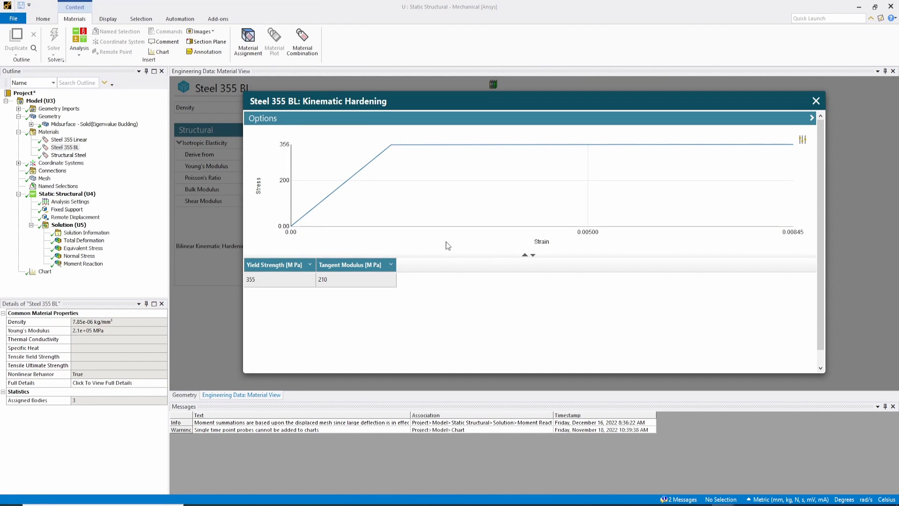
{"action": "left_click", "coordinate": [815, 102]}
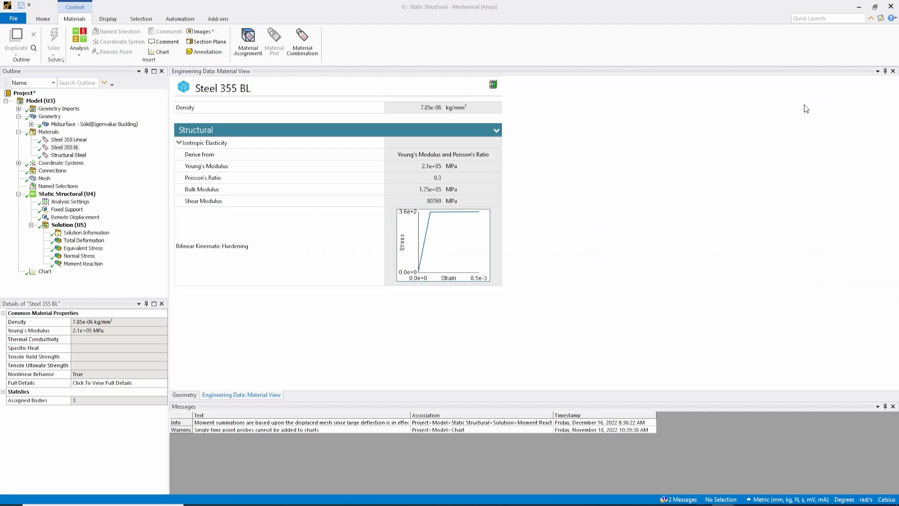
Review the non-linear I-beam's Analysis Settings for substeps and large deflection, and inspect the solution's force convergence plot.
{"action": "left_click", "coordinate": [70, 202]}
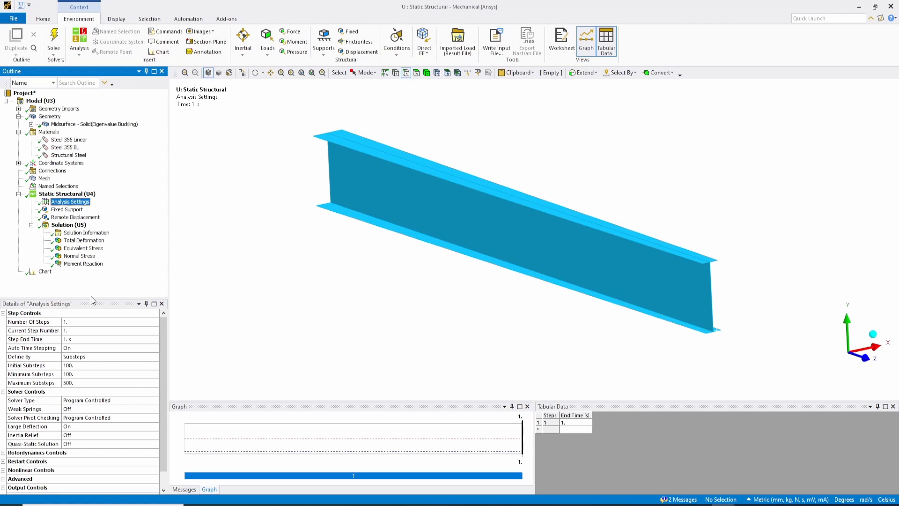
{"action": "left_click_drag", "start_coordinate": [91, 298], "coordinate": [91, 281]}
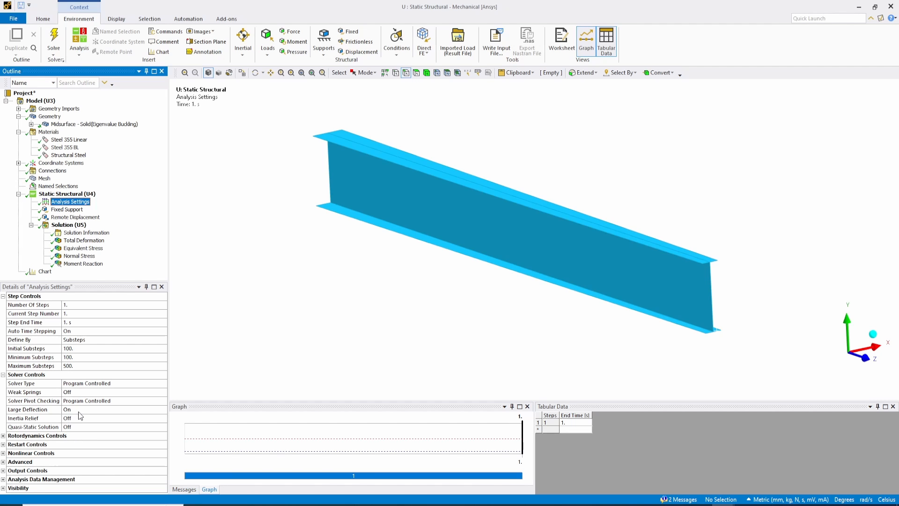
{"action": "key", "text": "F2"}
{"action": "left_click", "coordinate": [86, 233]}
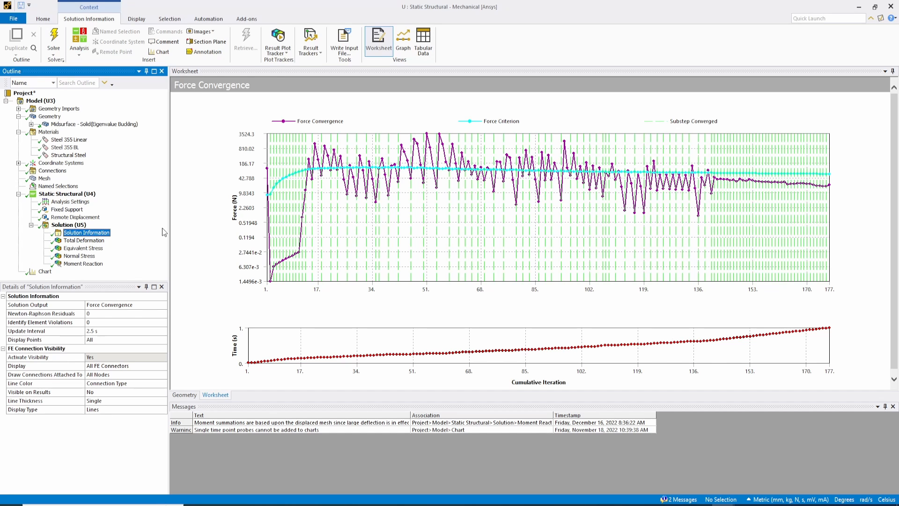
Animate the I-beam's Normal Stress result and examine the flange and web buckling from both sides and end-on.
{"action": "left_click", "coordinate": [80, 256]}
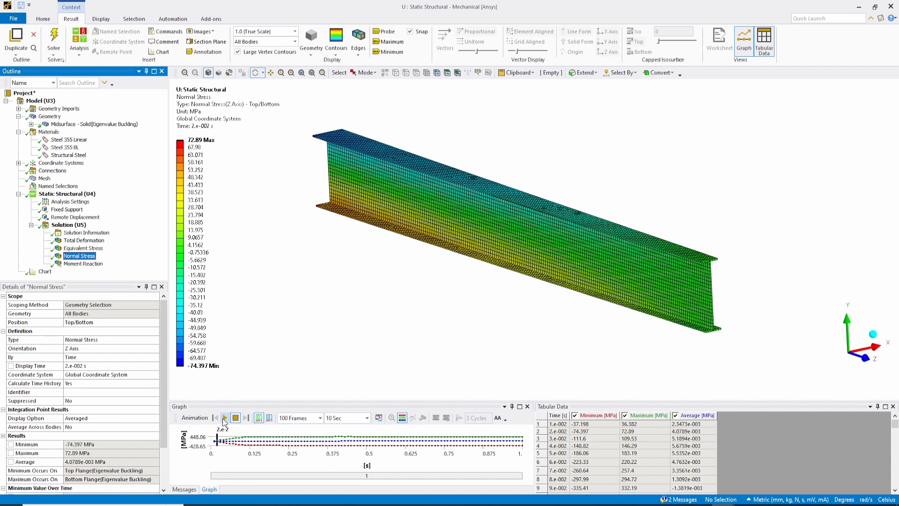
{"action": "left_click", "coordinate": [225, 417]}
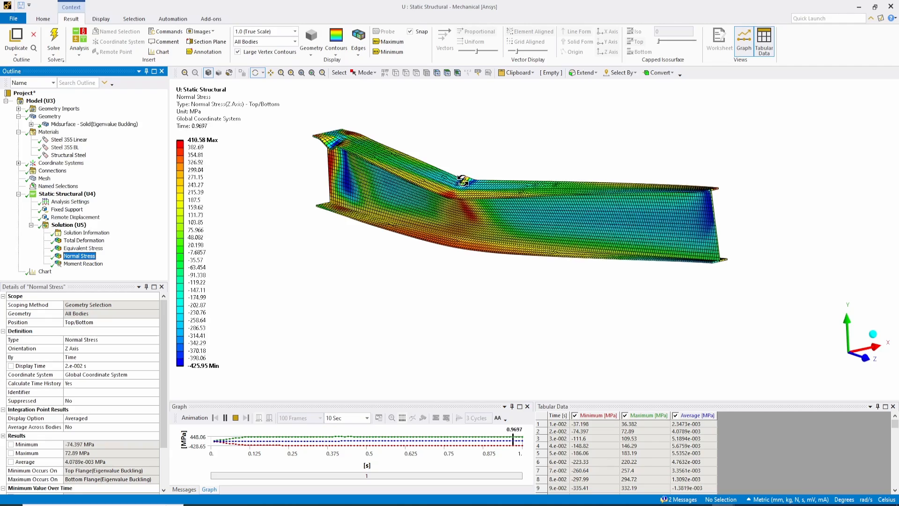
{"action": "left_click_drag", "start_coordinate": [525, 287], "coordinate": [582, 216]}
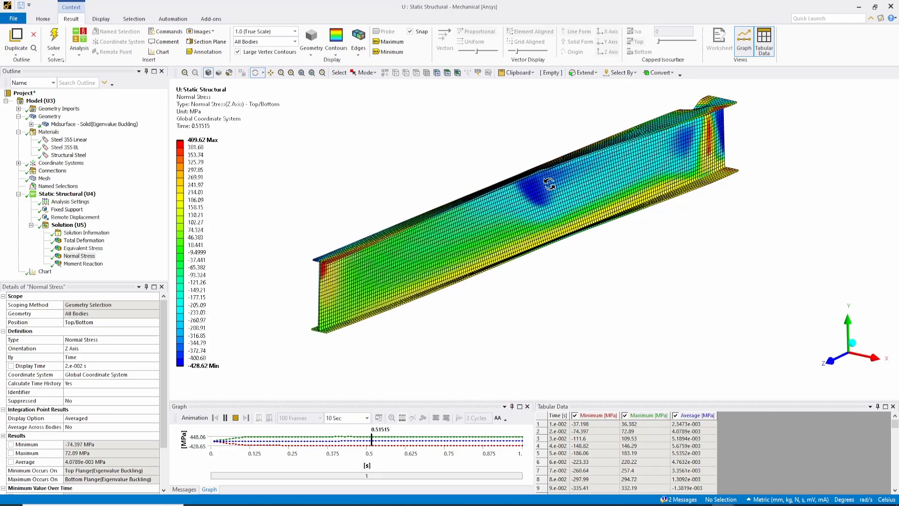
{"action": "scroll", "coordinate": [551, 184], "scroll_direction": "up", "scroll_amount": 2}
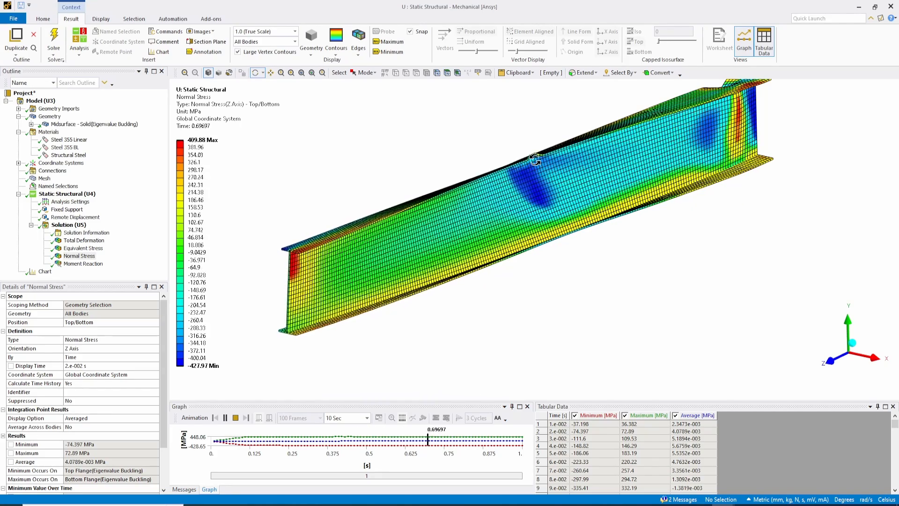
{"action": "scroll", "coordinate": [538, 159], "scroll_direction": "down", "scroll_amount": 2}
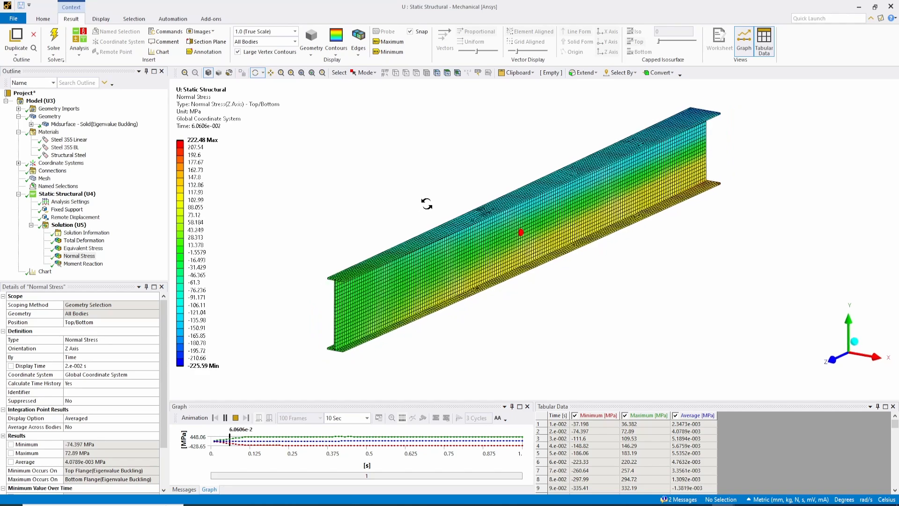
{"action": "left_click_drag", "start_coordinate": [426, 203], "coordinate": [492, 192]}
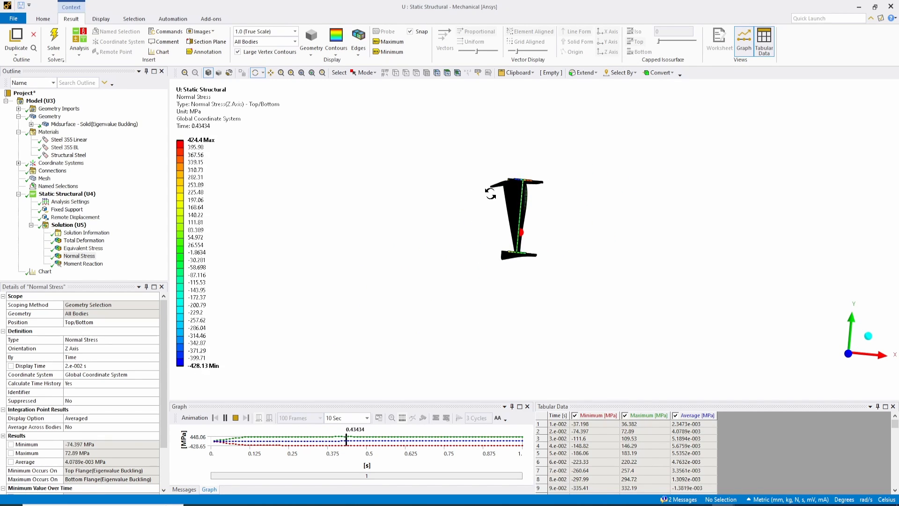
{"action": "left_click_drag", "start_coordinate": [490, 194], "coordinate": [423, 205]}
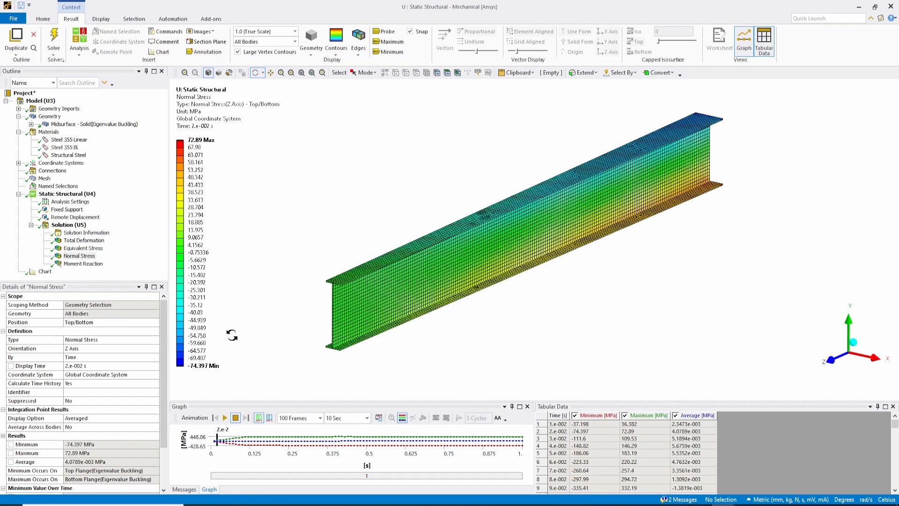
Examine the chart of fixed end moment against beam end deflection in an enlarged graph.
{"action": "left_click", "coordinate": [45, 271]}
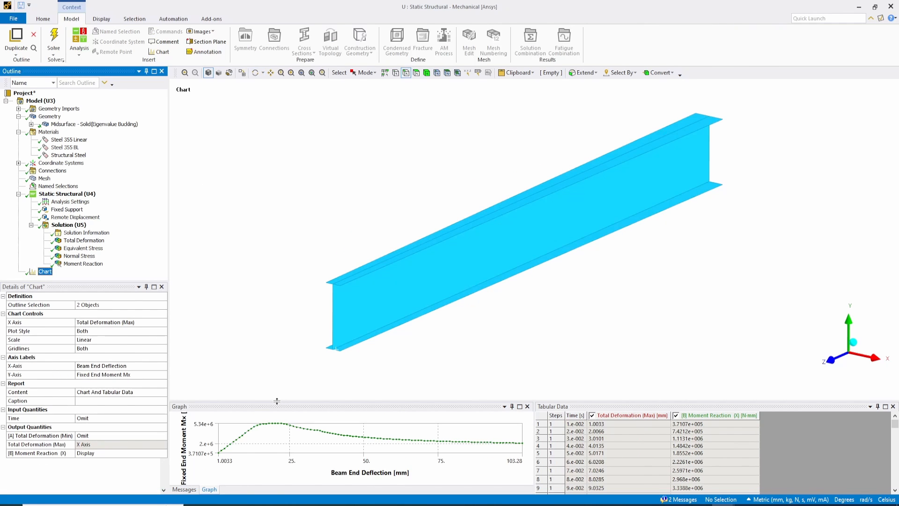
{"action": "left_click_drag", "start_coordinate": [277, 401], "coordinate": [277, 312]}
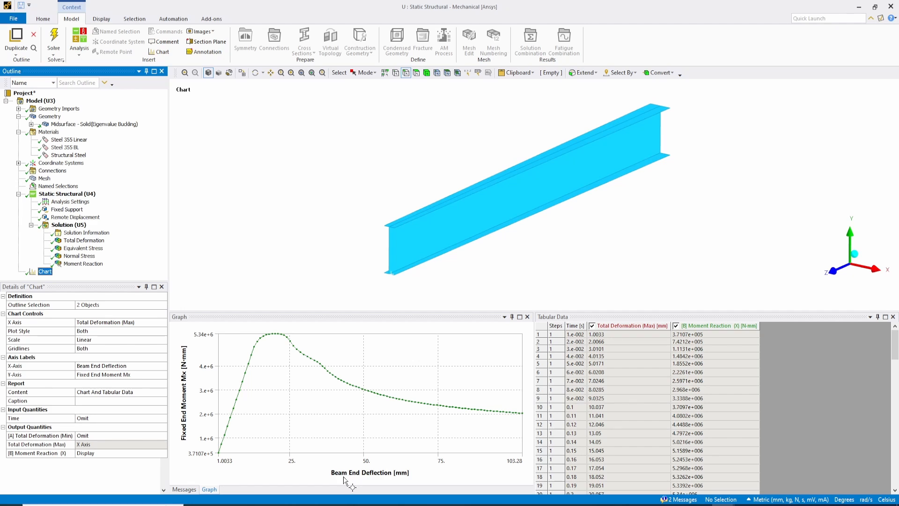